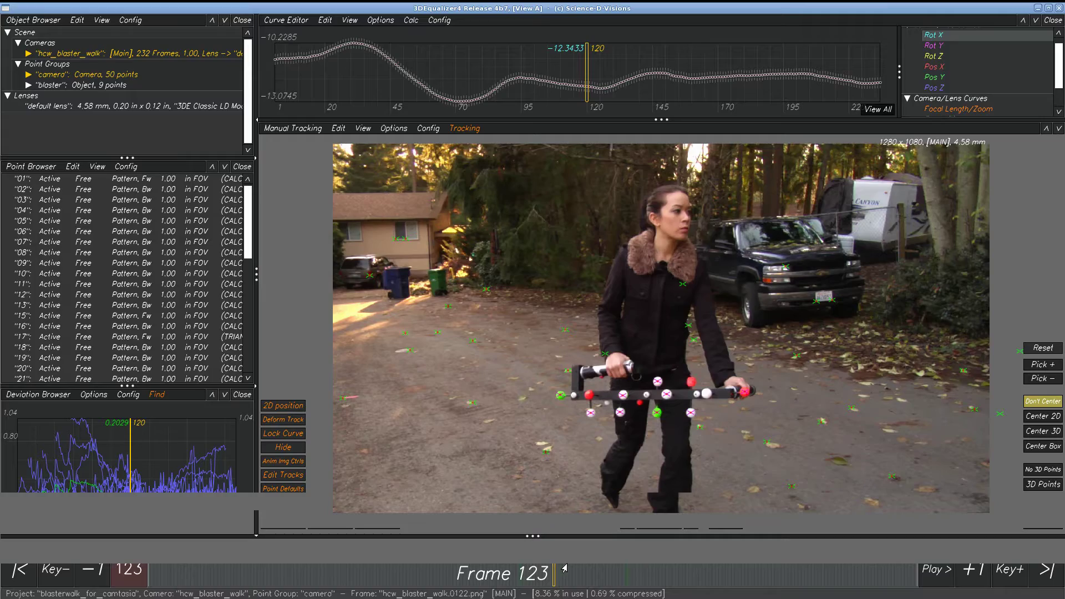
# Step: Review the shot, switch the viewer to the Lineup view, and return to frame 100
pyautogui.moveTo(565, 568); pyautogui.dragTo(477, 572)
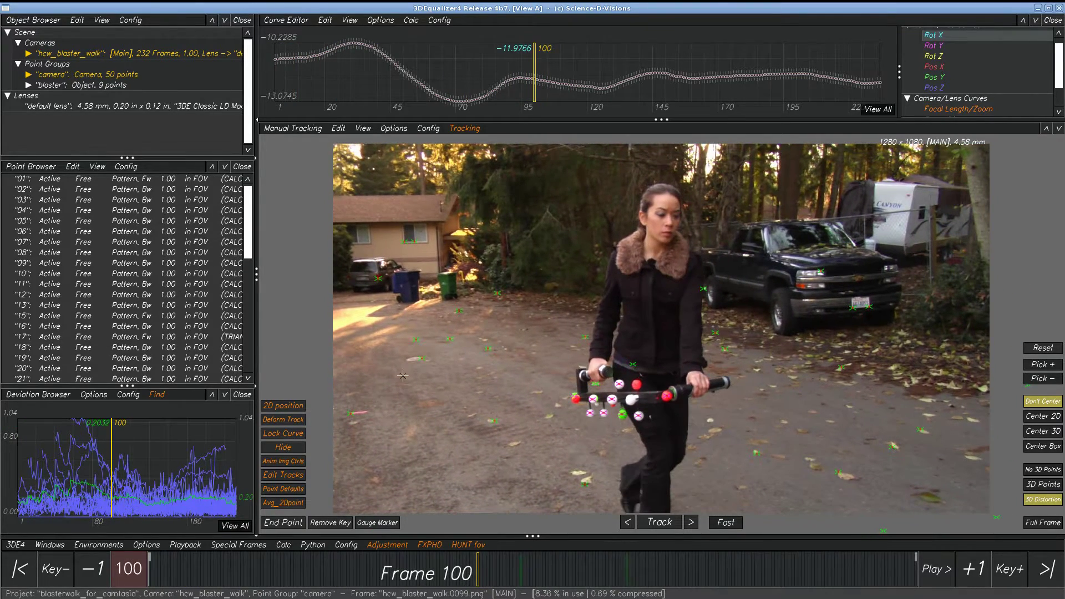
pyautogui.press('F3')
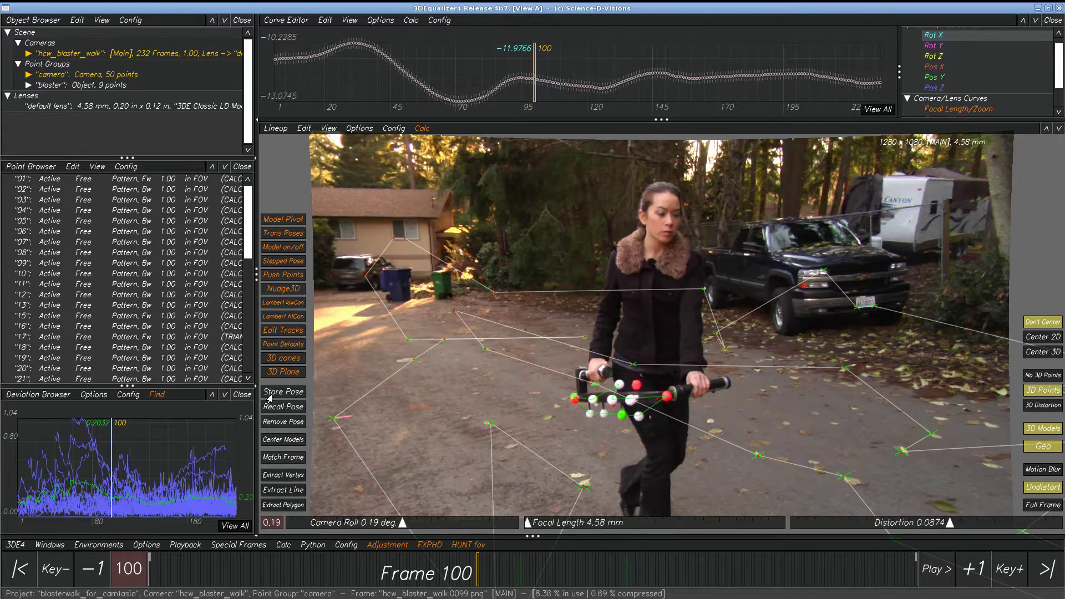
pyautogui.moveTo(477, 577)
pyautogui.mouseDown()
pyautogui.moveTo(488, 577)
pyautogui.moveTo(478, 580)
pyautogui.mouseUp()
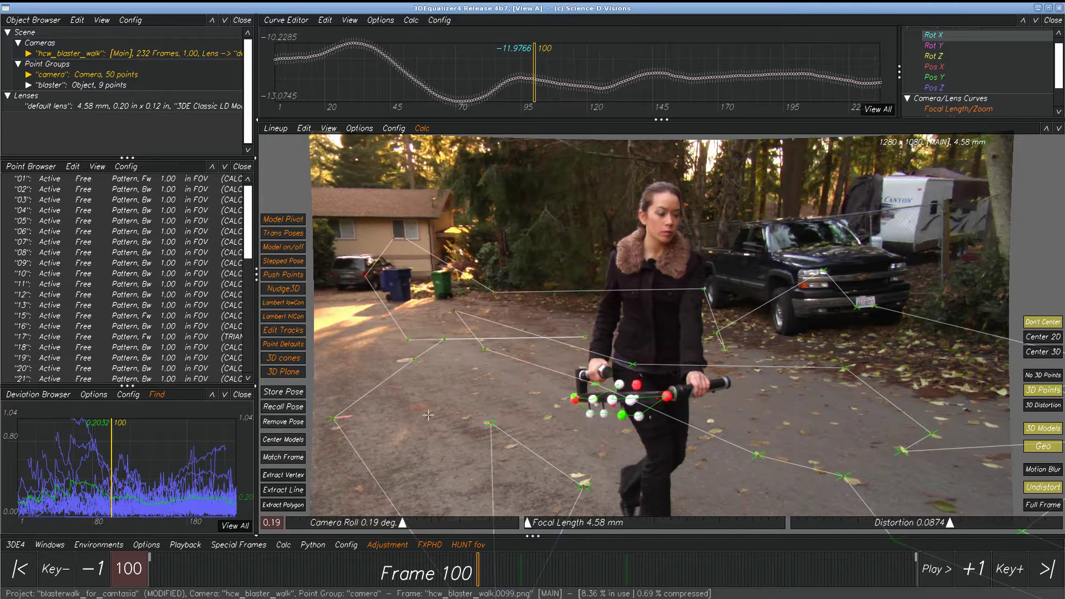
# Step: Open the Pose Saver/Loader and set it to export the camera's pose
pyautogui.click(16, 545)
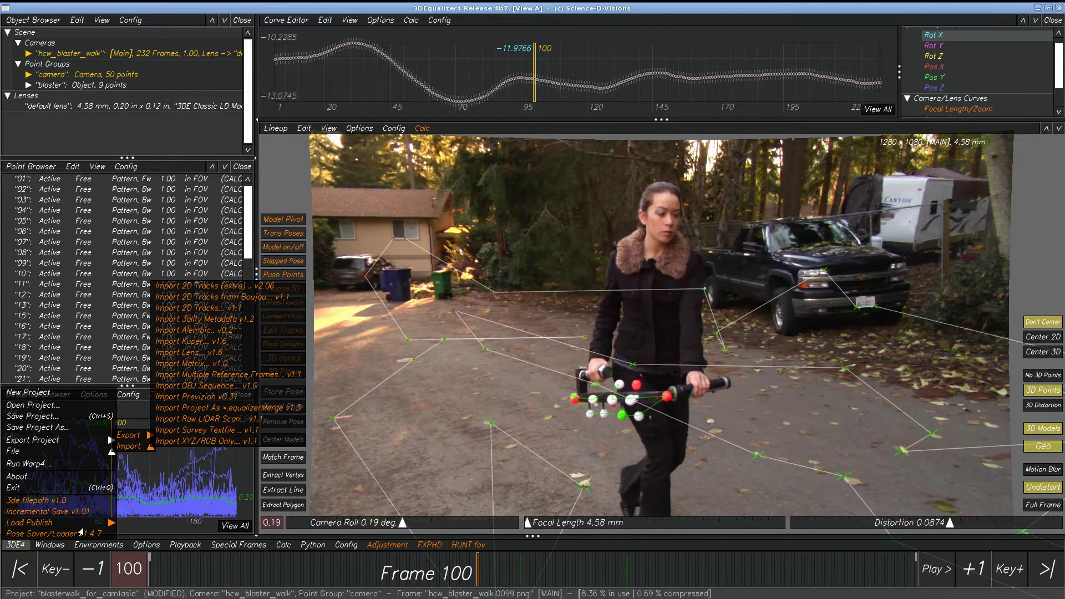
pyautogui.click(76, 533)
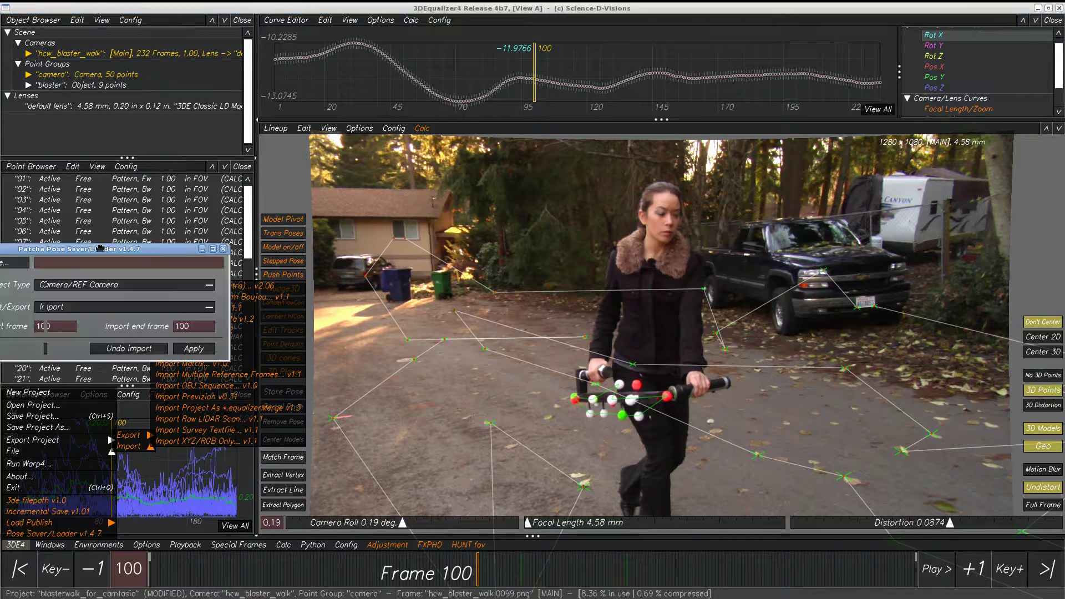
pyautogui.click(586, 291)
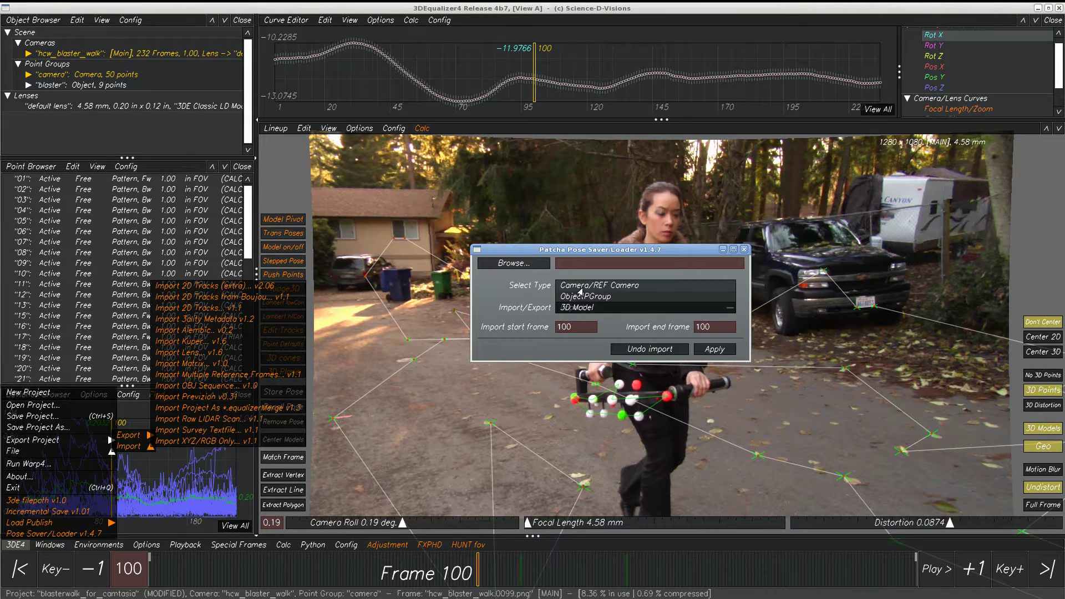
pyautogui.click(607, 322)
pyautogui.click(588, 307)
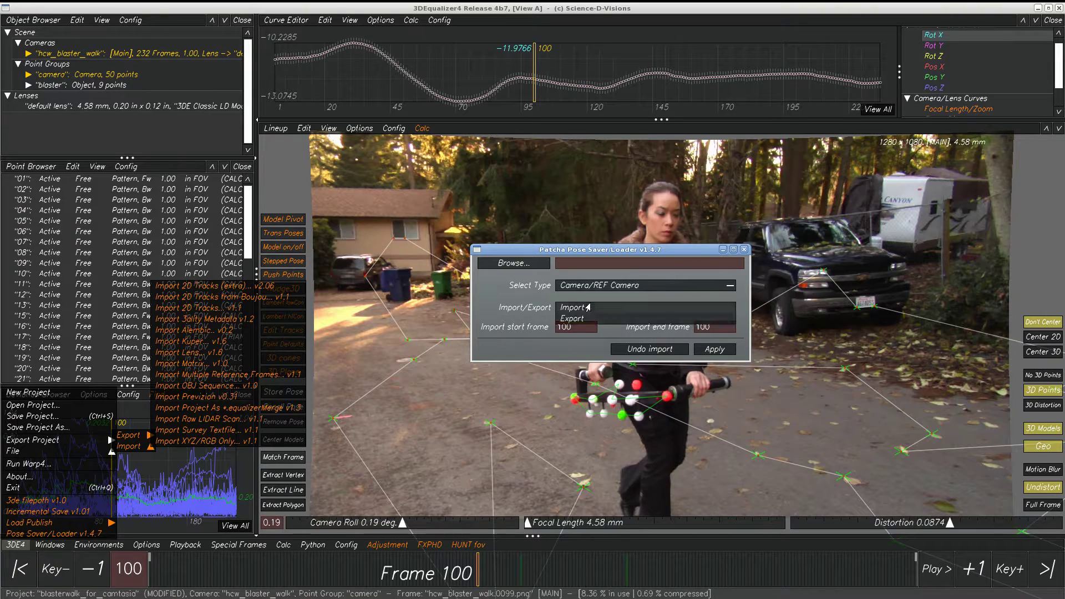
pyautogui.click(577, 318)
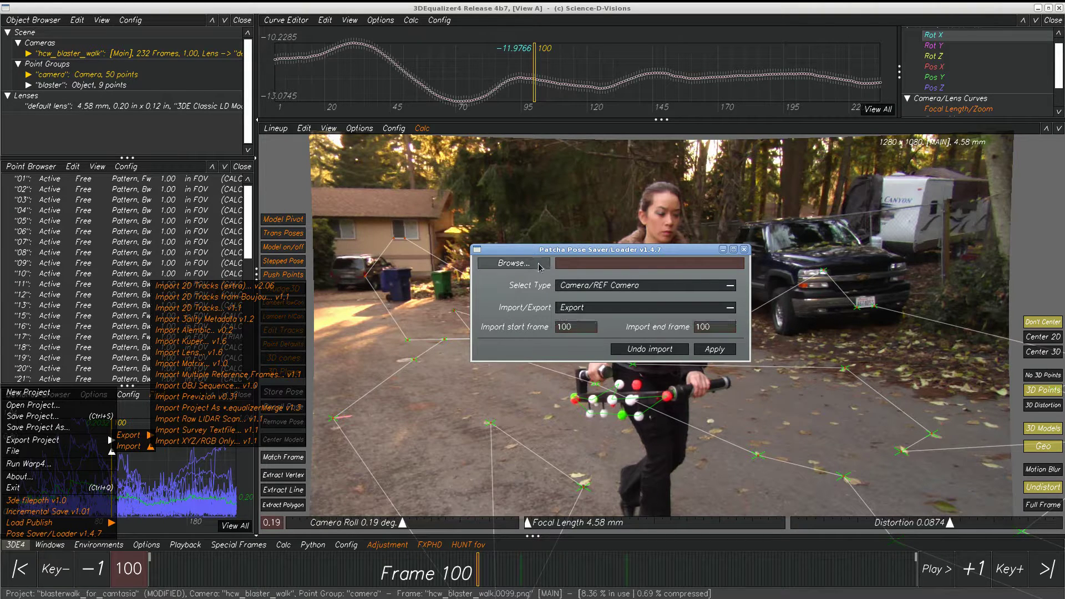
# Step: Name the pose file blasterCam.0100.pose and apply the export
pyautogui.click(515, 263)
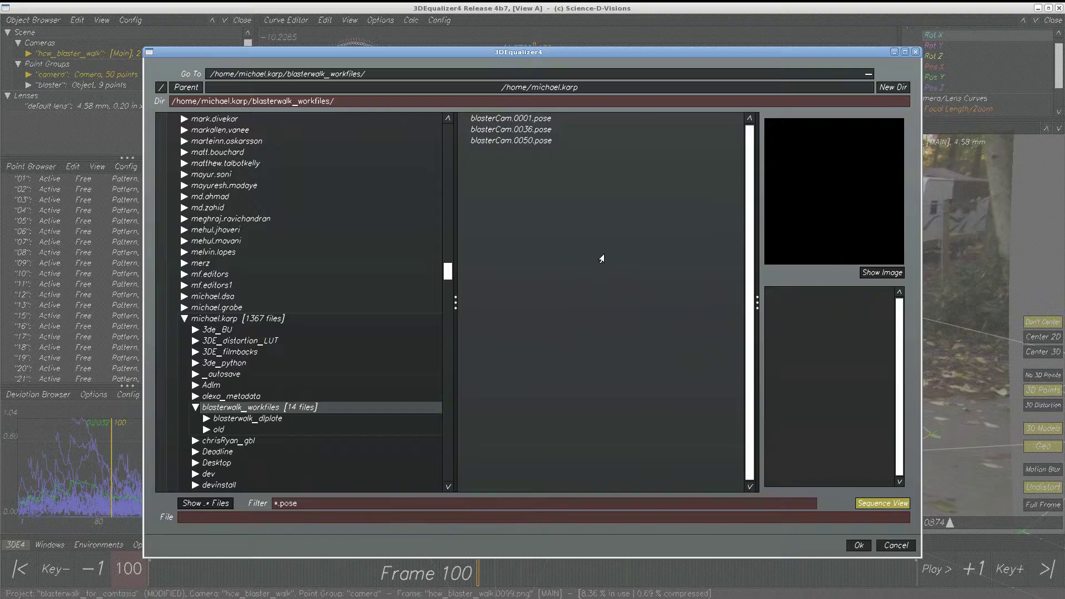
pyautogui.click(525, 144)
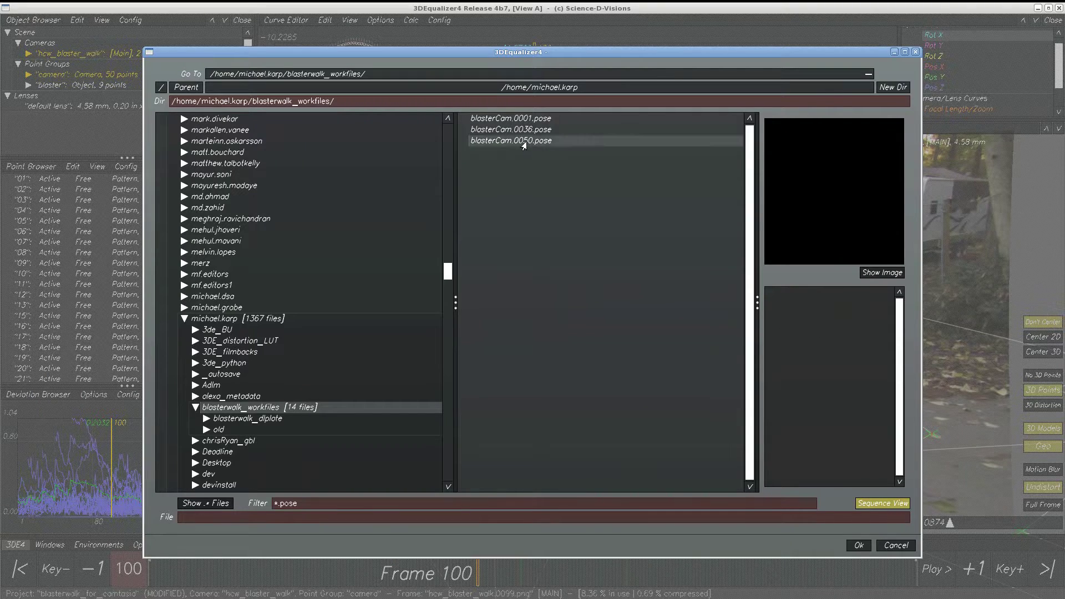
pyautogui.click(238, 517)
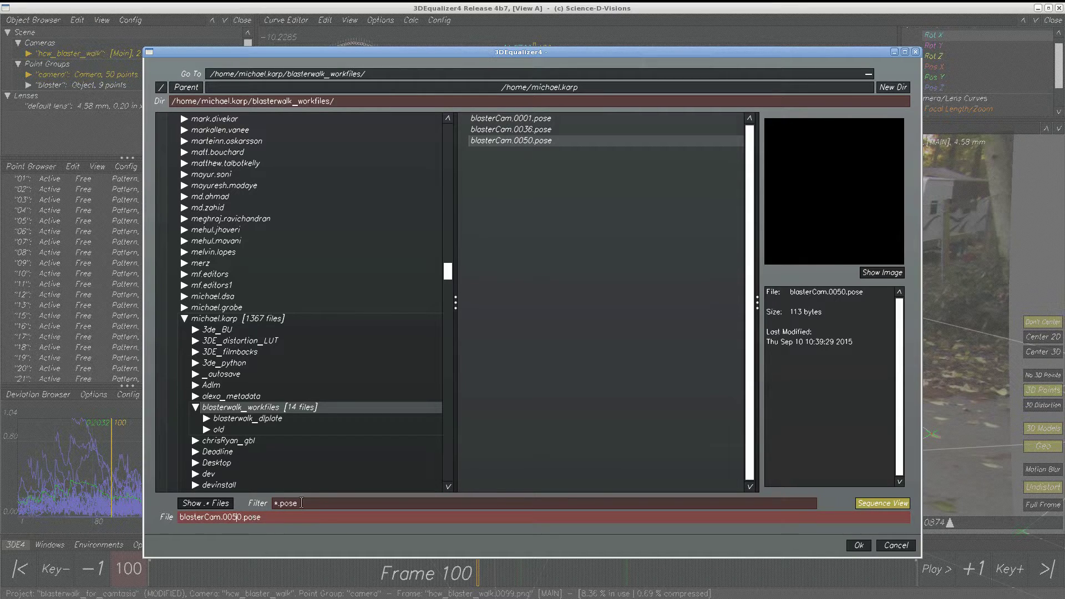
pyautogui.press('BackSpace')
pyautogui.press('BackSpace')
pyautogui.write('10')
pyautogui.press('Return')
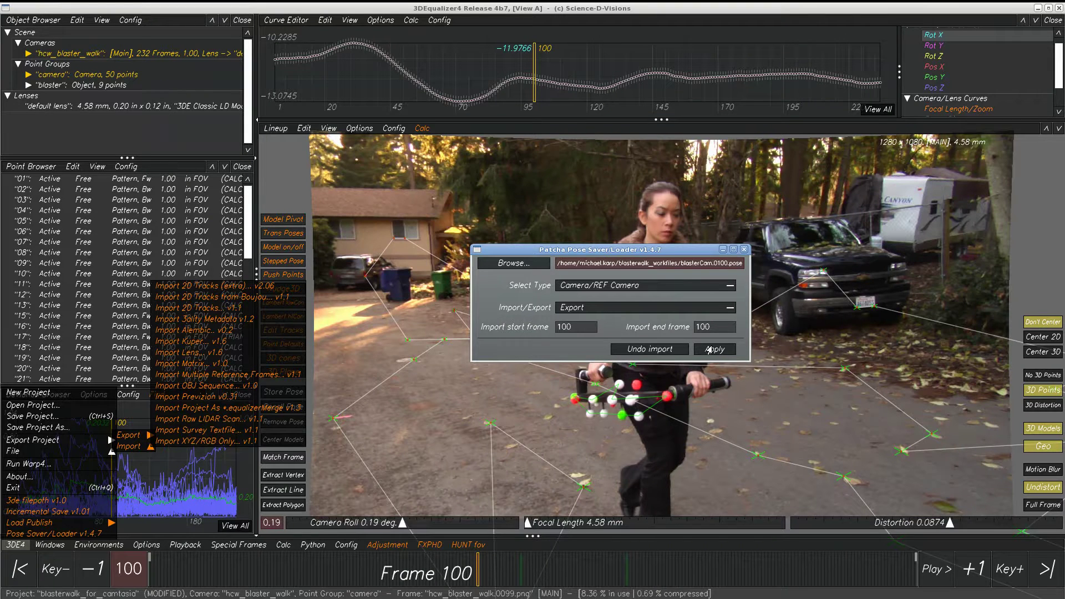
pyautogui.click(707, 350)
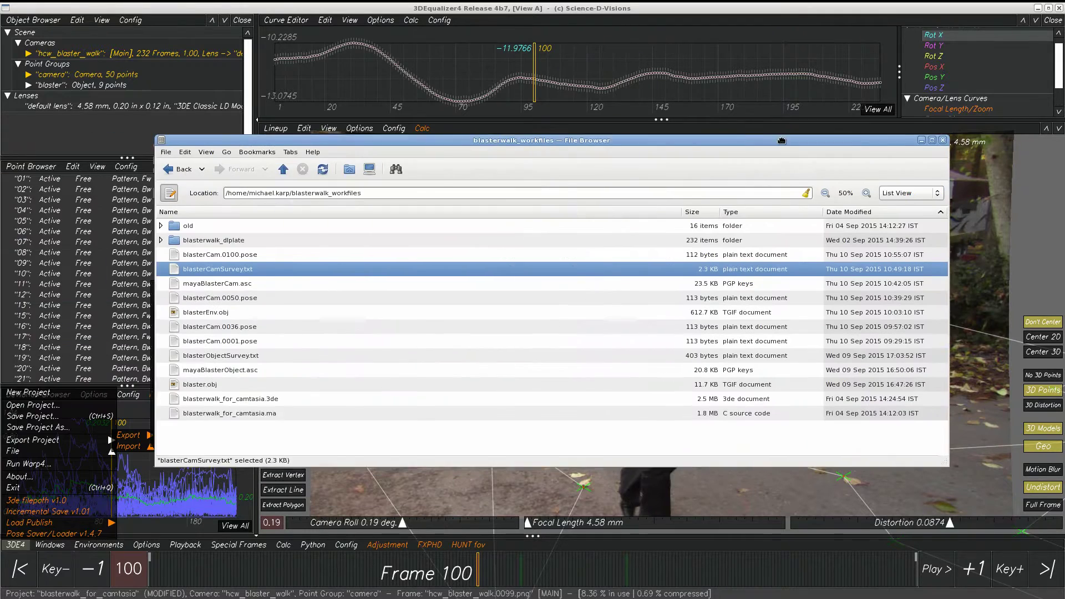
pyautogui.click(253, 259)
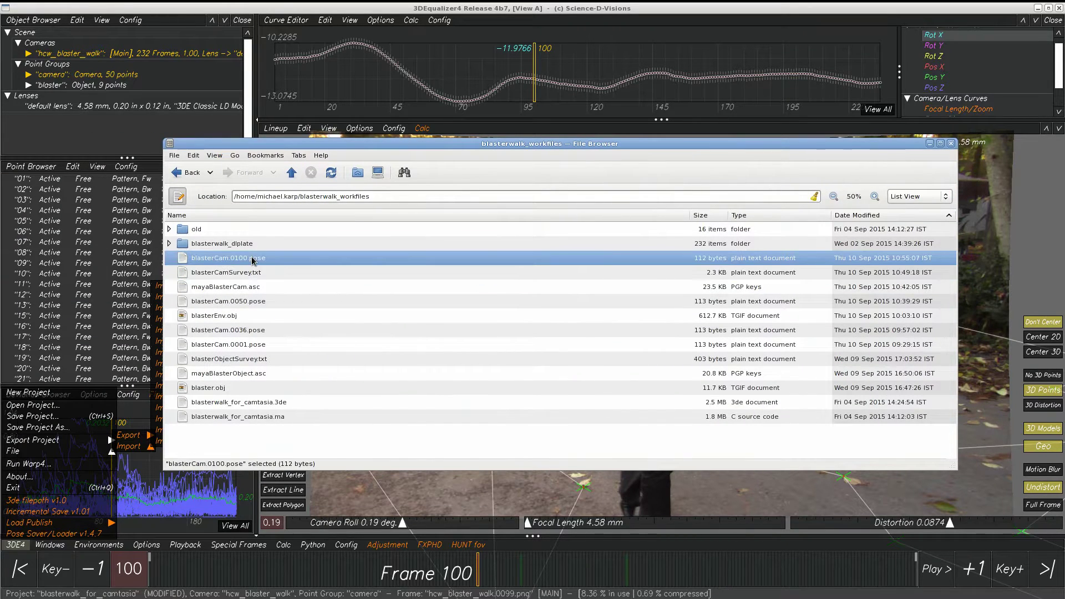
pyautogui.doubleClick(253, 259)
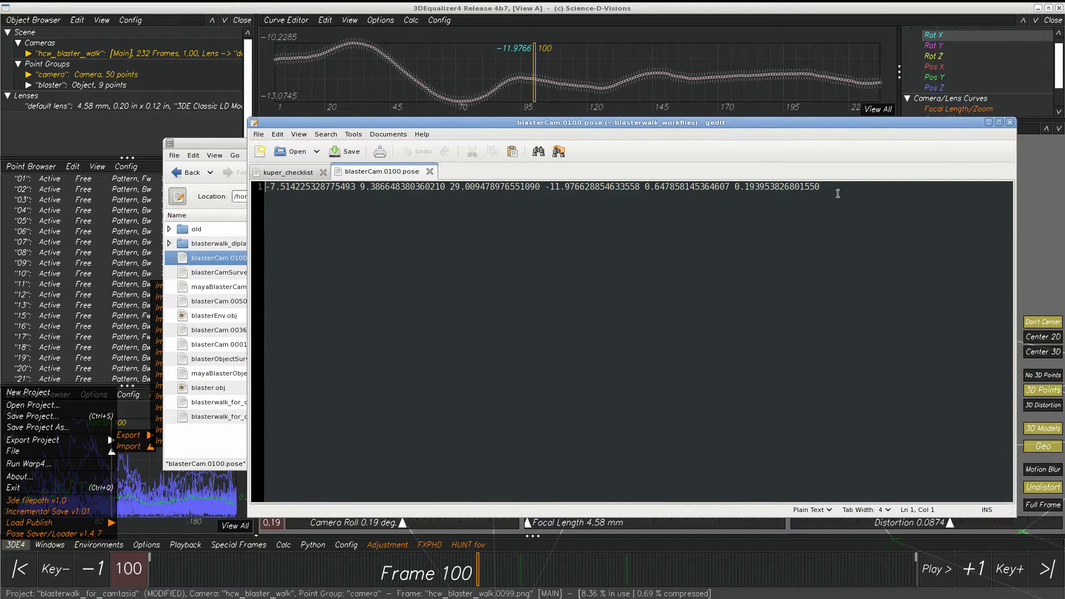
pyautogui.hotkey('ctrl', 'q')
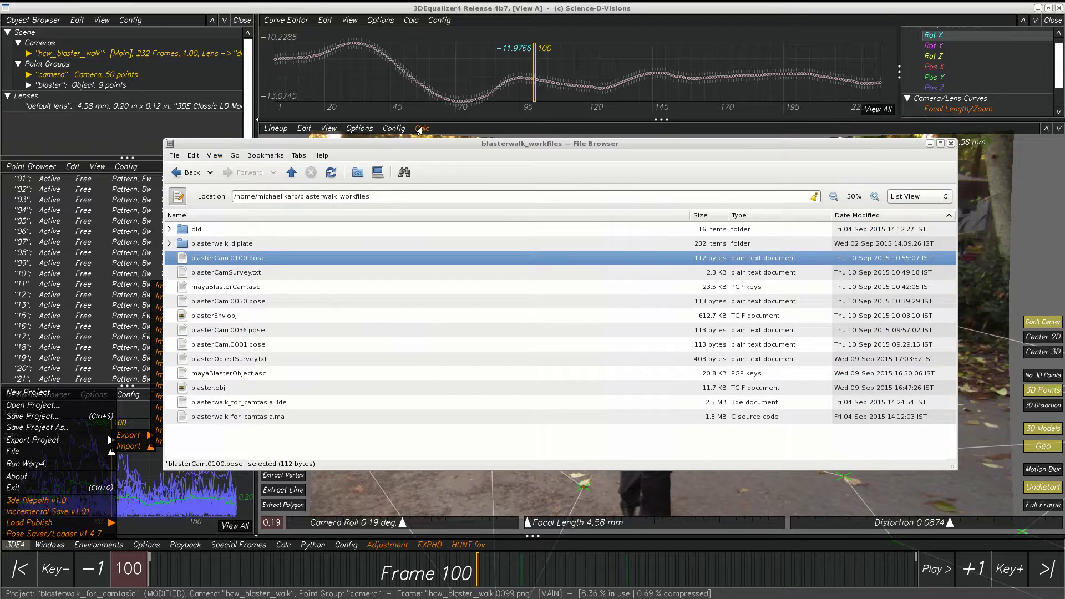
# Step: Close the file browser and switch the Pose Saver/Loader to Import mode
pyautogui.hotkey('ctrl', 'w')
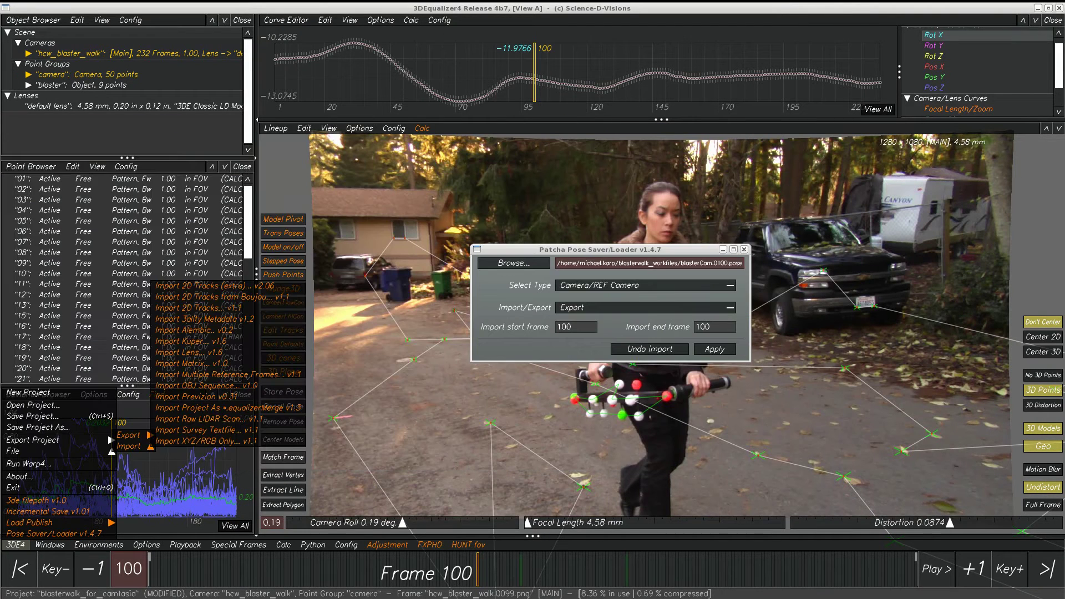
pyautogui.click(587, 308)
pyautogui.click(579, 298)
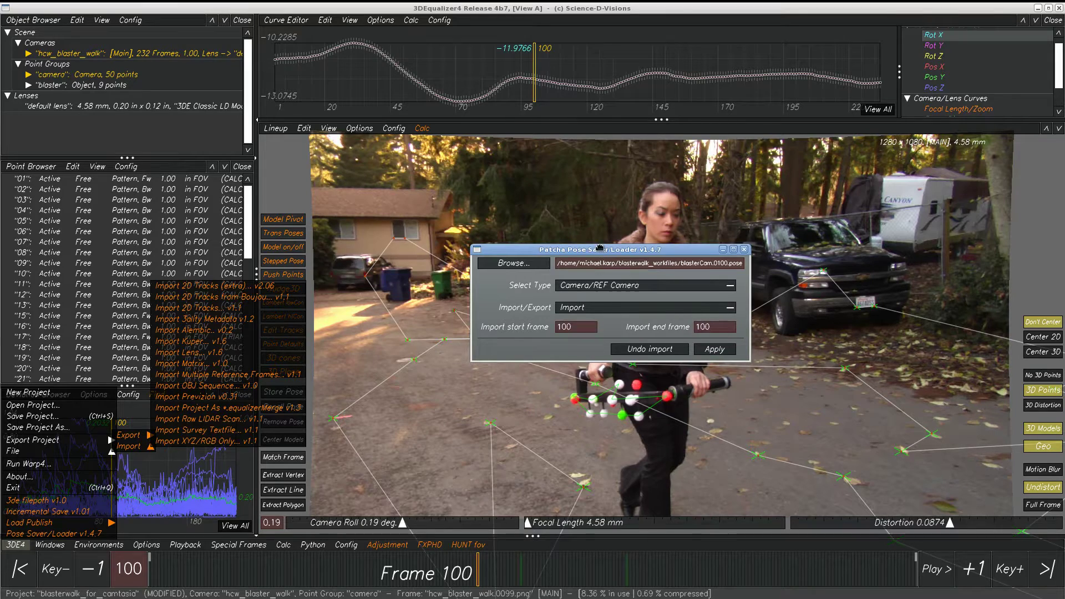
pyautogui.moveTo(600, 248); pyautogui.dragTo(132, 252)
pyautogui.click(420, 325)
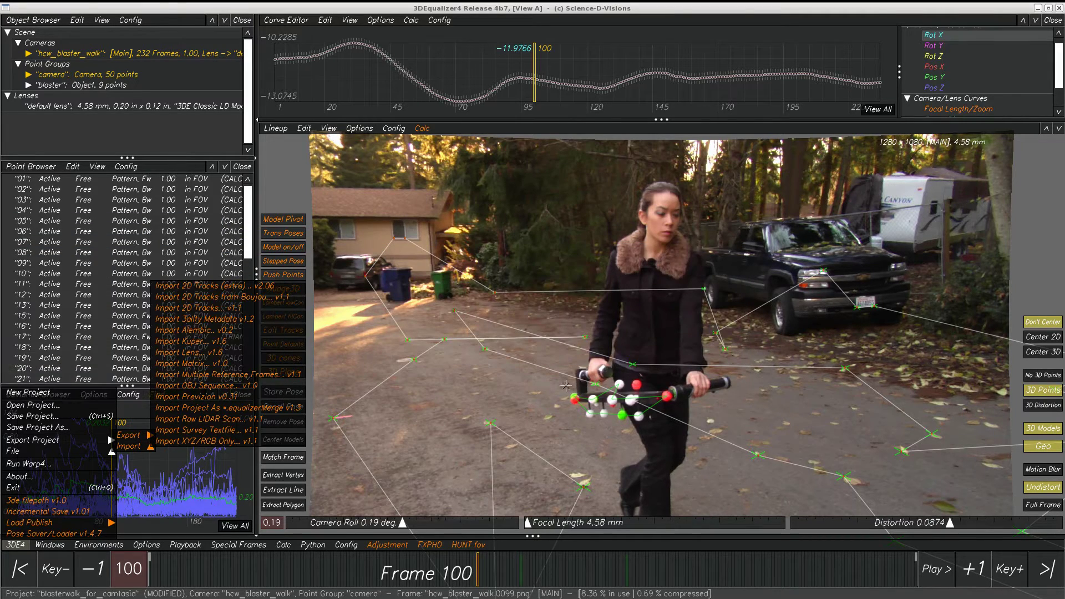
# Step: Tilt the camera off its solved pose and apply the blasterCam.0100.pose import
pyautogui.moveTo(519, 396); pyautogui.dragTo(535, 372)
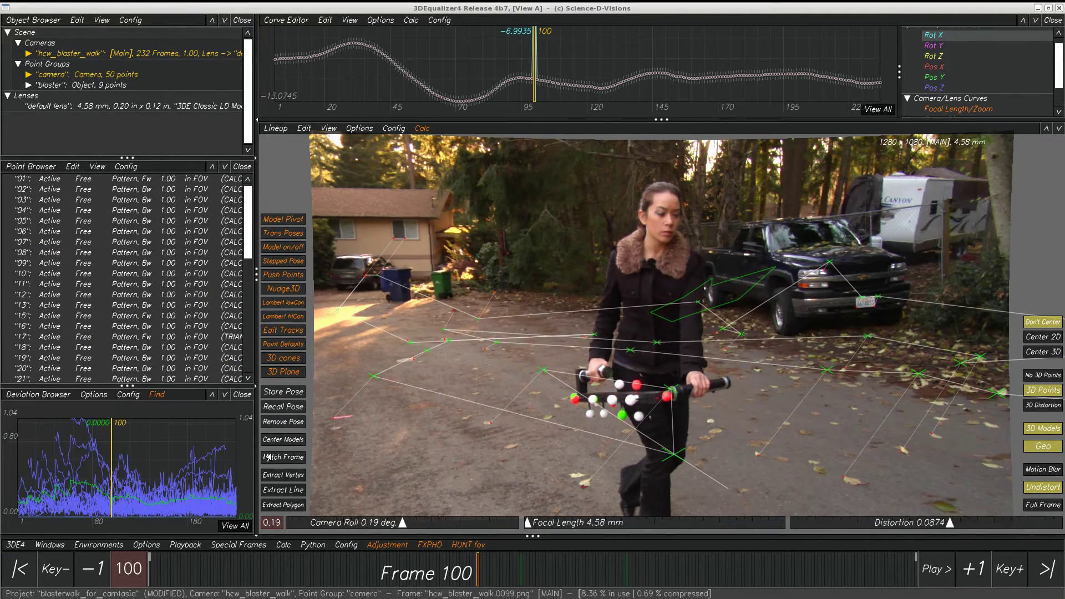
pyautogui.click(283, 408)
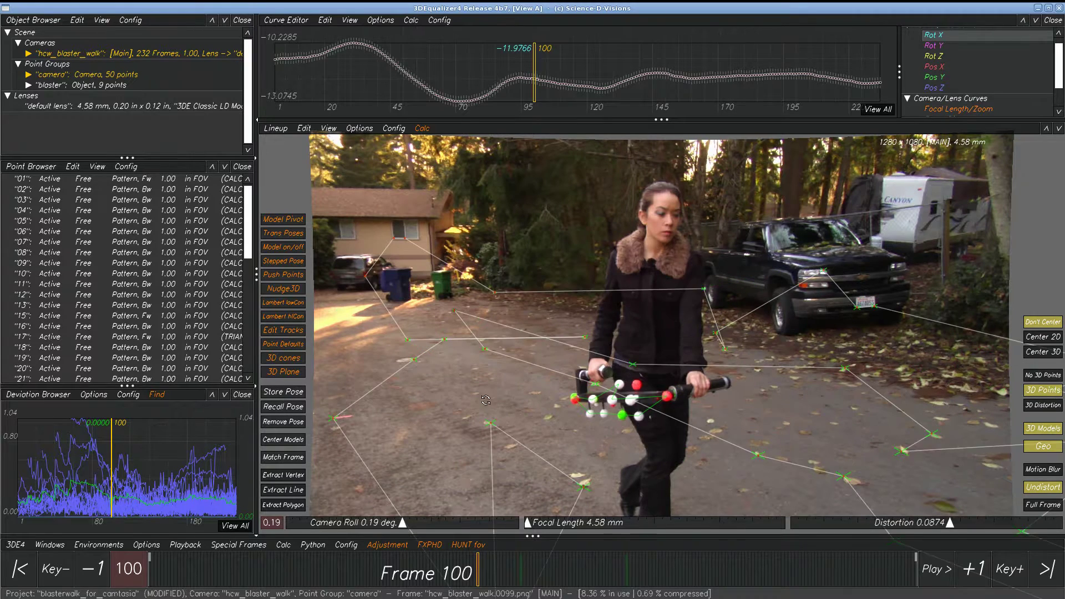
pyautogui.moveTo(486, 400); pyautogui.dragTo(531, 381)
pyautogui.moveTo(619, 268); pyautogui.dragTo(650, 270)
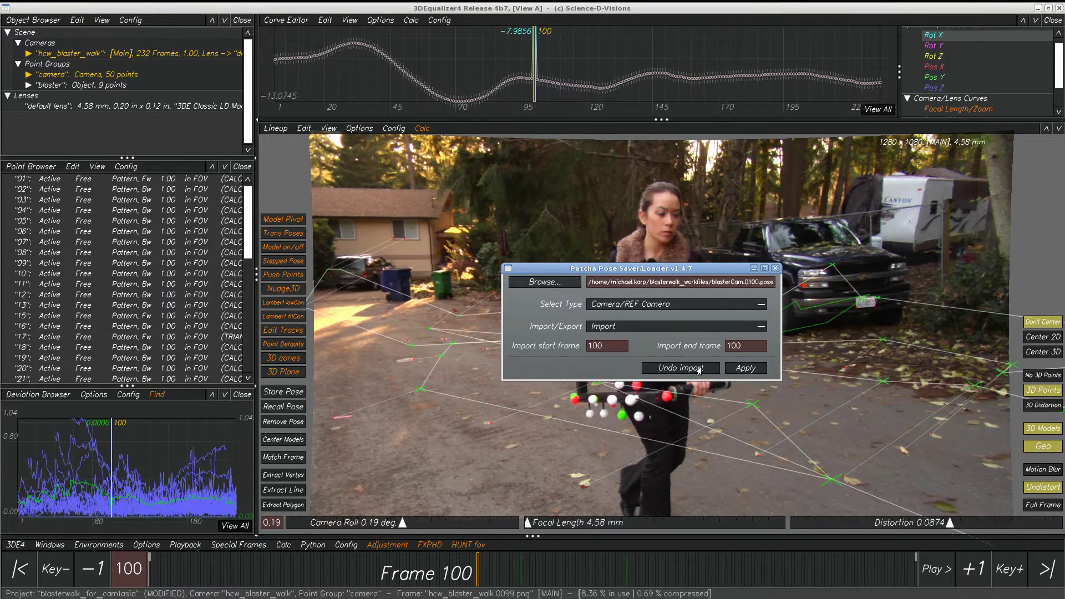
pyautogui.click(745, 367)
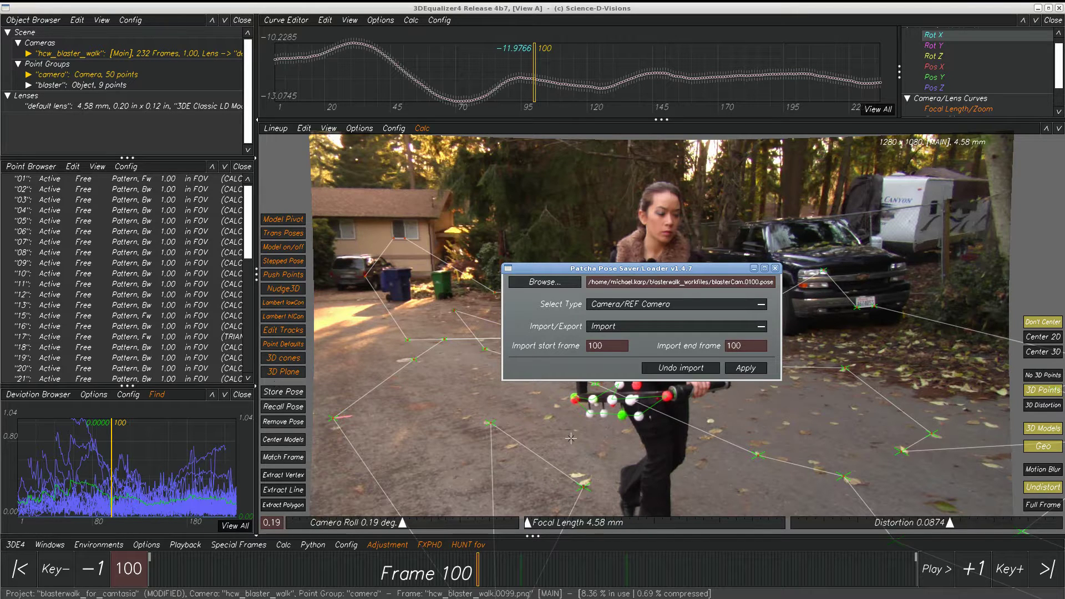
# Step: Undo the imported pose, show the blaster model, and open the kuper_checklist notes in gedit
pyautogui.click(681, 371)
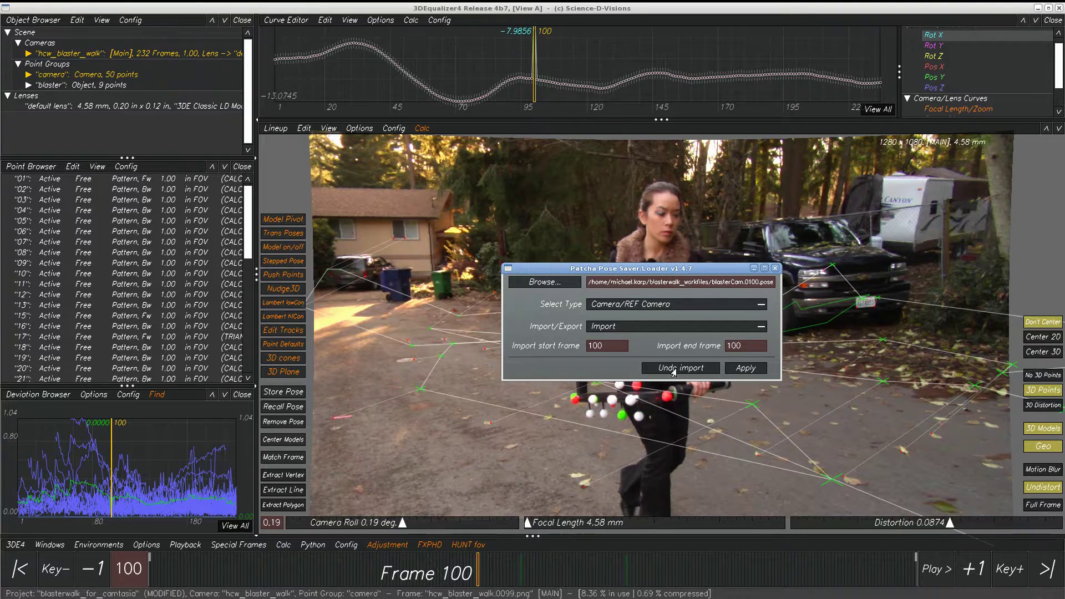
pyautogui.moveTo(495, 572)
pyautogui.mouseDown()
pyautogui.moveTo(514, 573)
pyautogui.moveTo(478, 574)
pyautogui.mouseUp()
pyautogui.click(601, 304)
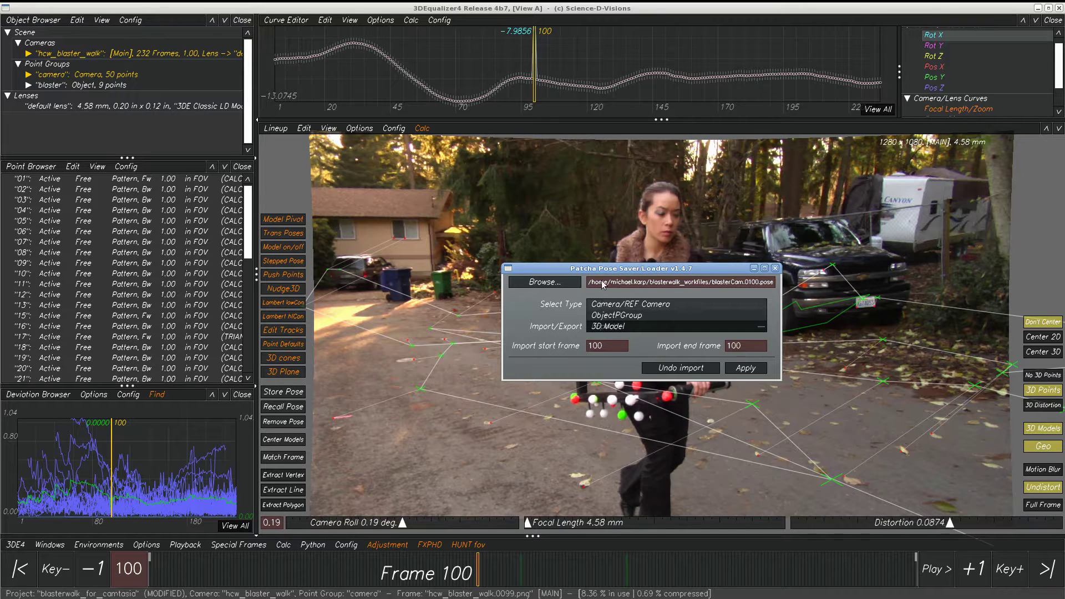
pyautogui.moveTo(602, 268); pyautogui.dragTo(627, 306)
pyautogui.click(268, 321)
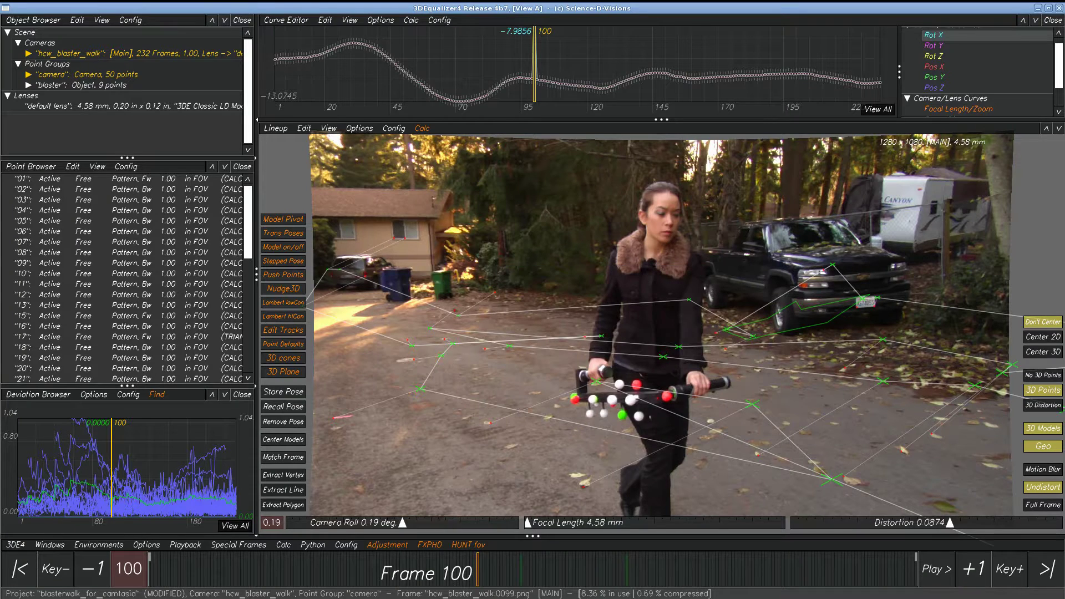
pyautogui.hotkey('alt', 'Tab')
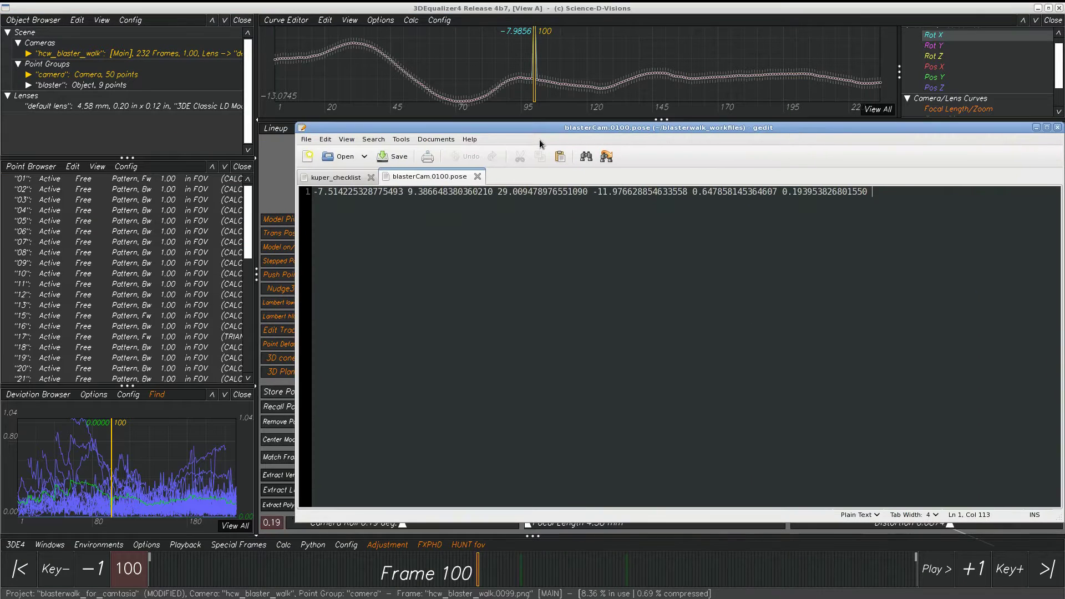
pyautogui.click(336, 177)
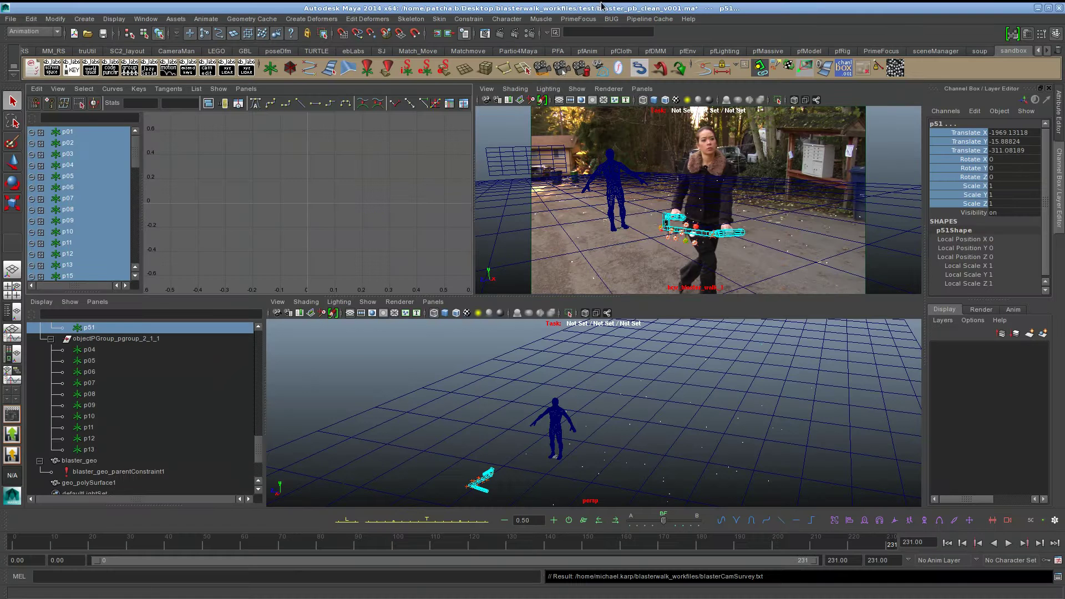
# Step: Launch Maya's pose saver/loader from the matchmove shelf, then close it
pyautogui.click(469, 50)
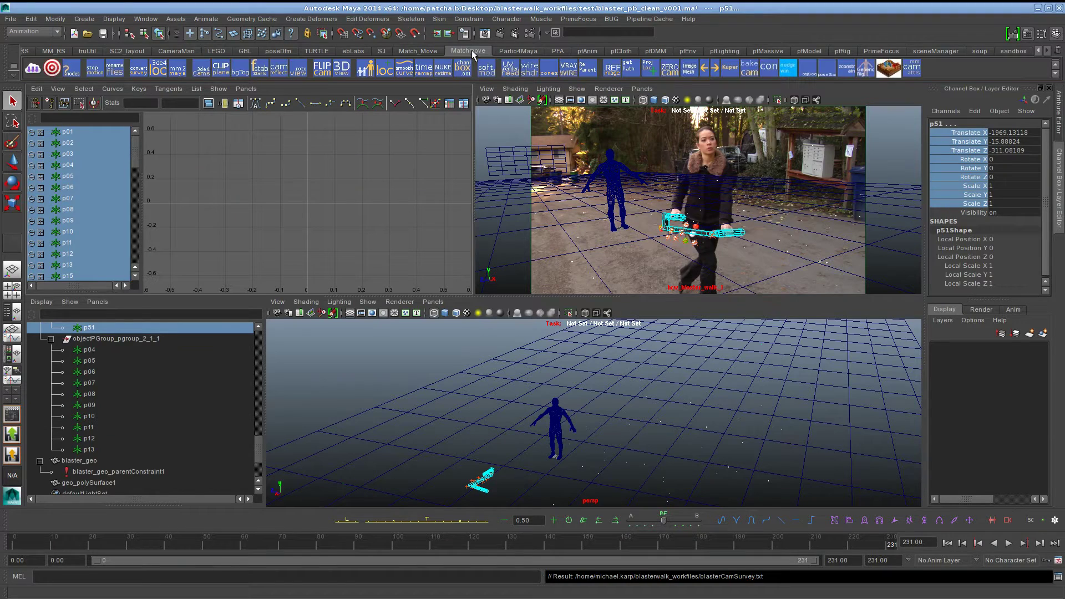
pyautogui.click(826, 67)
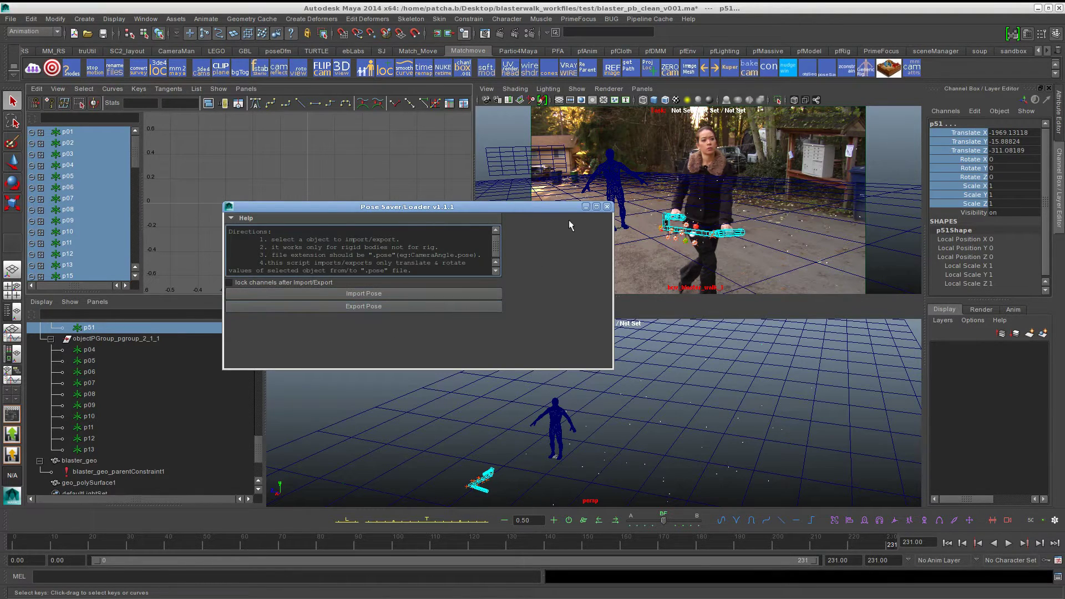
pyautogui.click(607, 207)
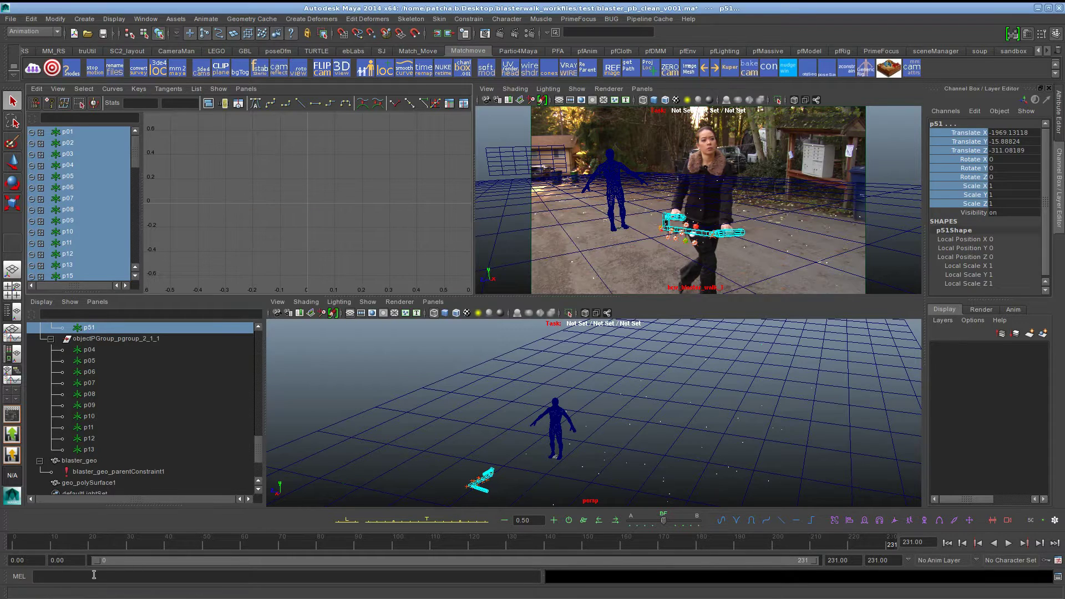
# Step: Select the hcw_blaster_walk_1 camera in the Outliner and move to frame 75
pyautogui.scroll(15, 188, 416)
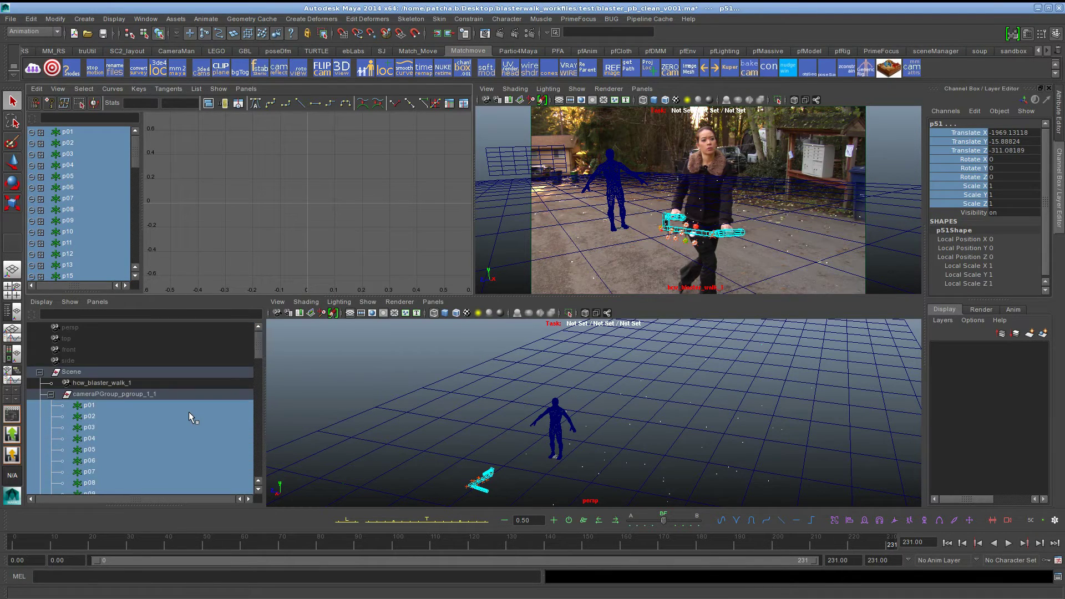
pyautogui.click(99, 383)
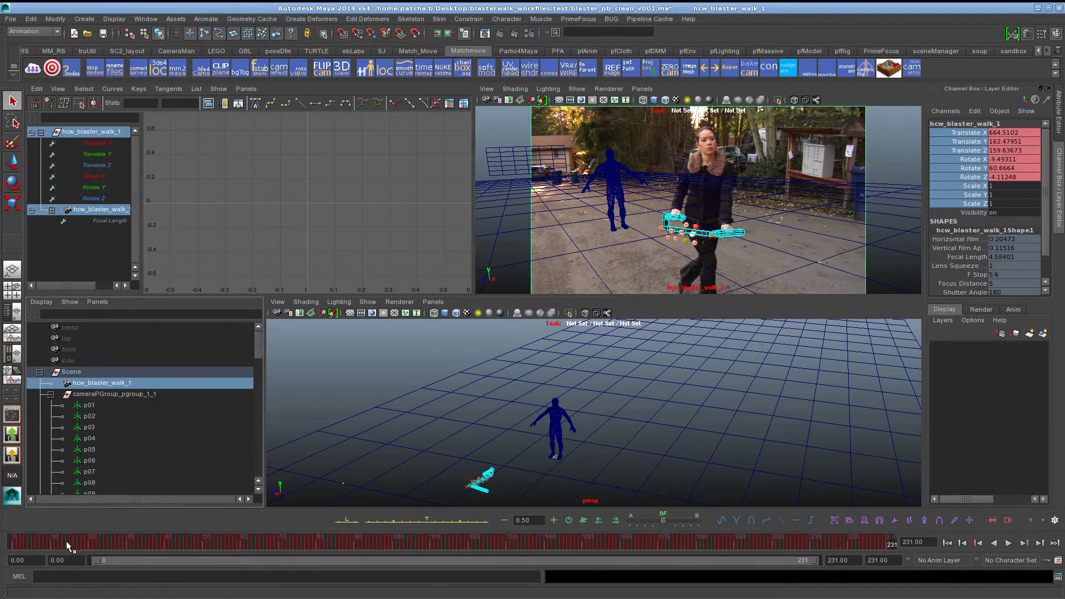
pyautogui.moveTo(65, 541); pyautogui.dragTo(311, 493)
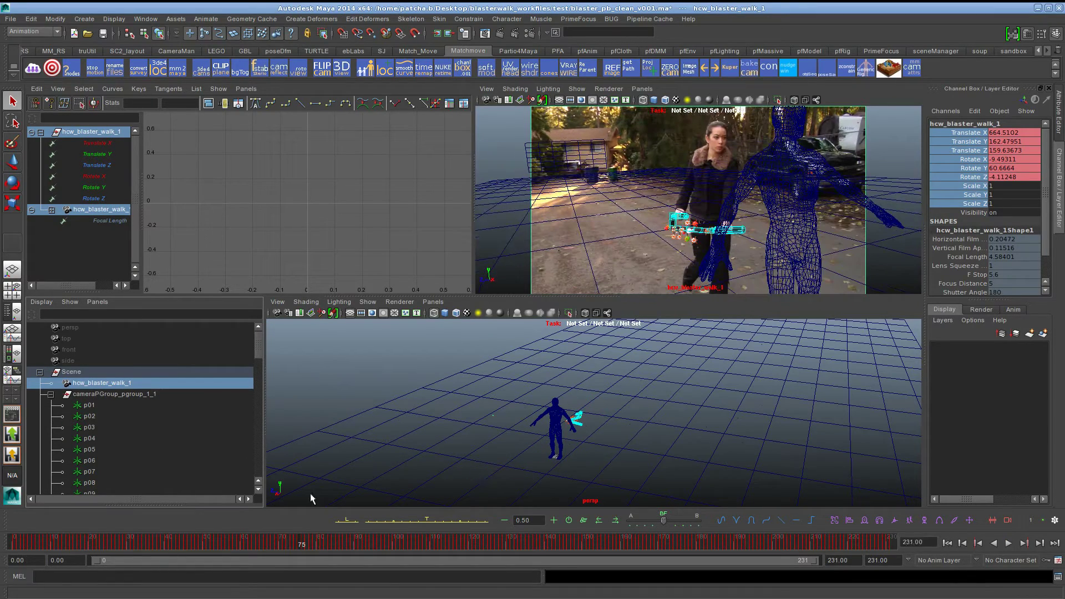
# Step: Export the camera as a Kuper file, overwriting mayaBlasterCam.asc
pyautogui.click(730, 68)
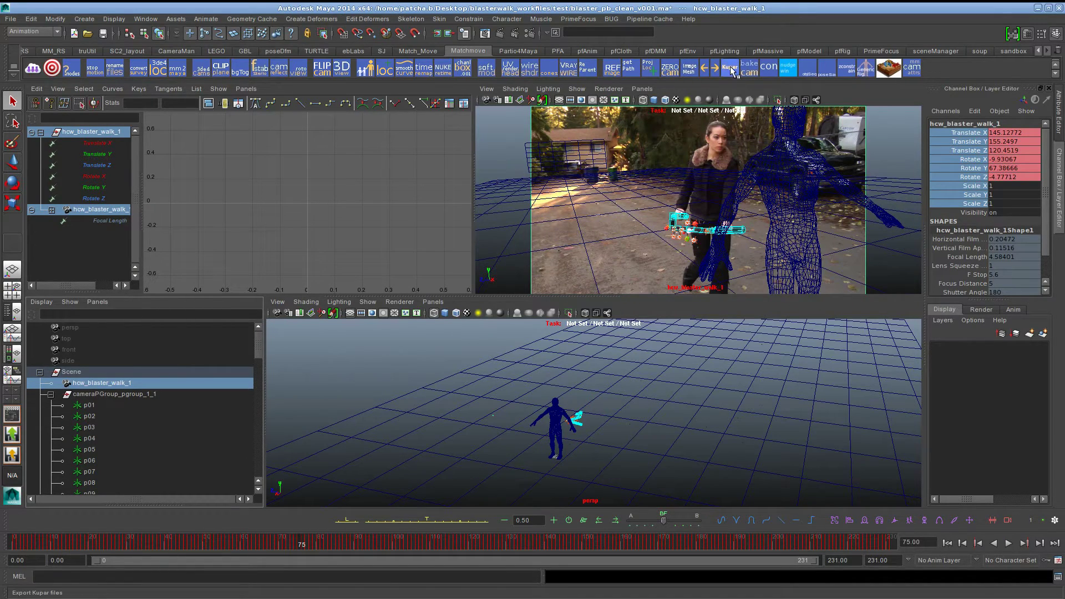
pyautogui.click(276, 171)
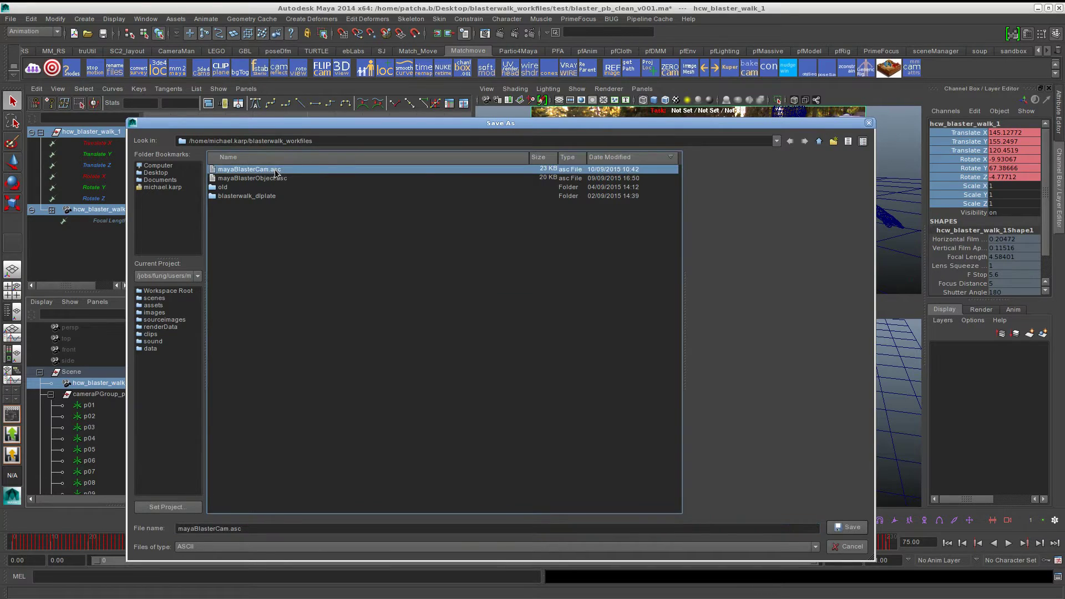
pyautogui.click(853, 531)
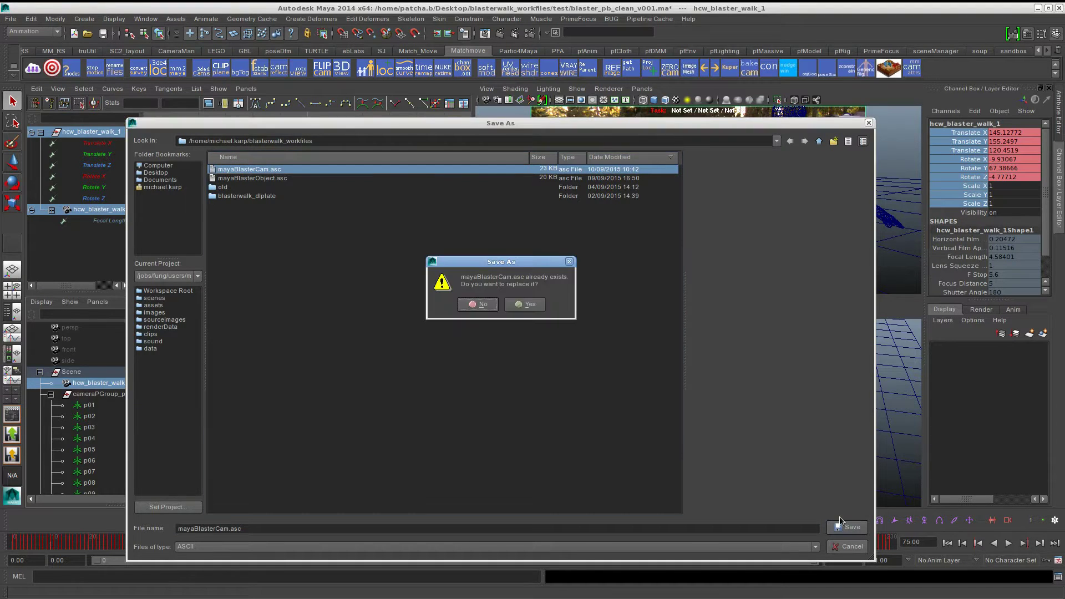
pyautogui.click(538, 304)
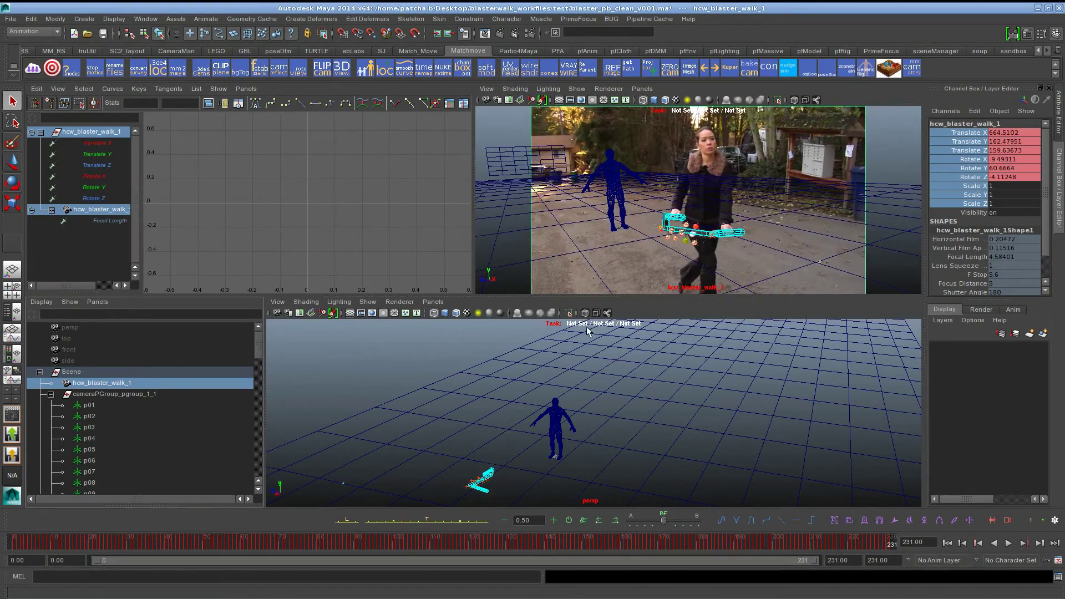
# Step: Play back the camera animation from mid-shot, stopping at frame 119
pyautogui.click(437, 546)
pyautogui.hotkey('alt', 'v')
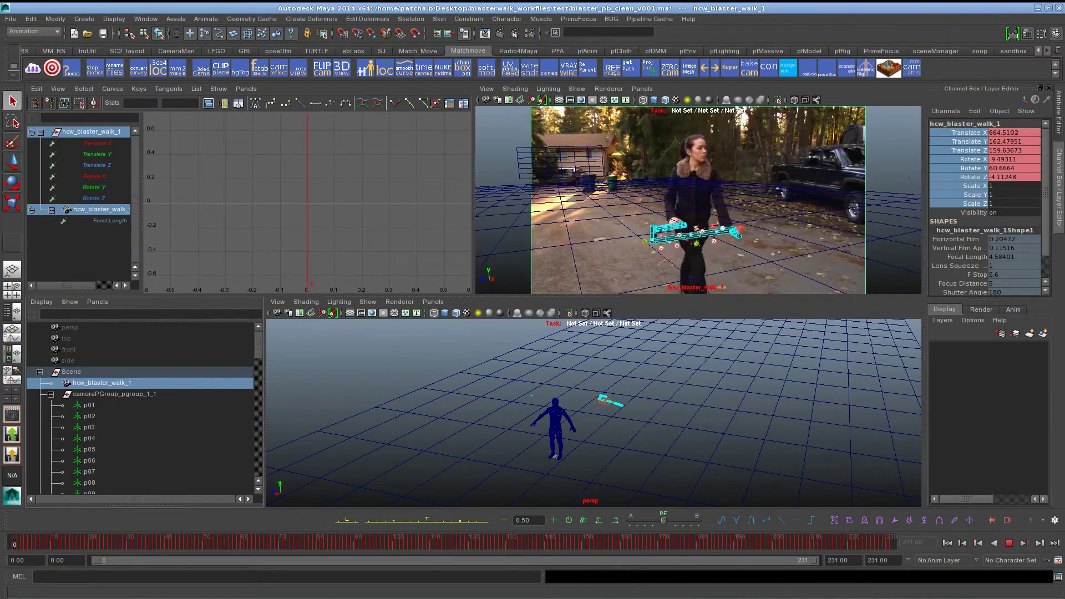
pyautogui.hotkey('alt', 'v')
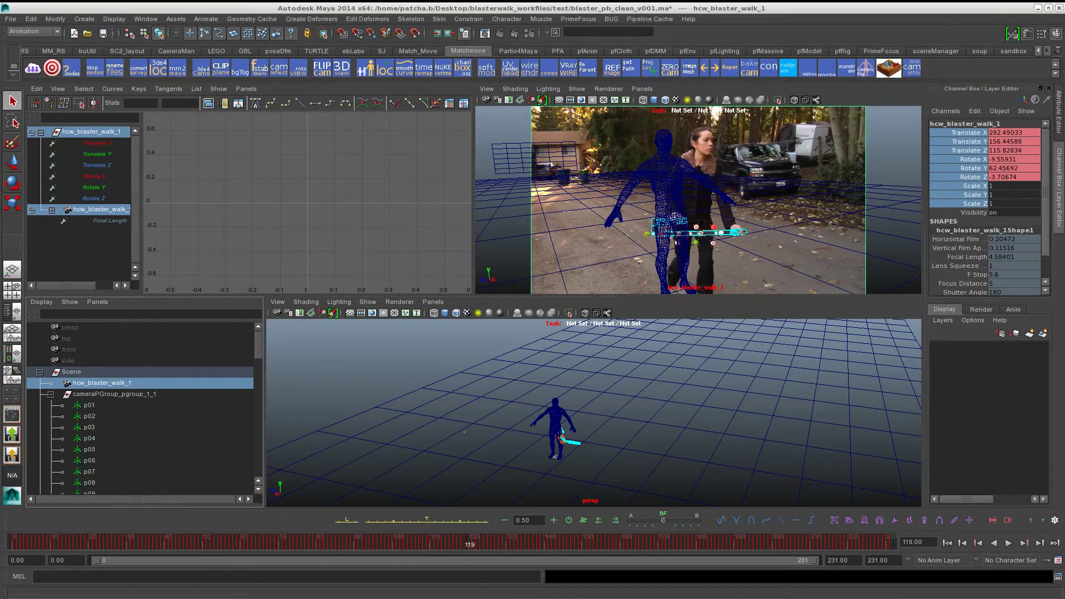
pyautogui.hotkey('alt', 'Tab')
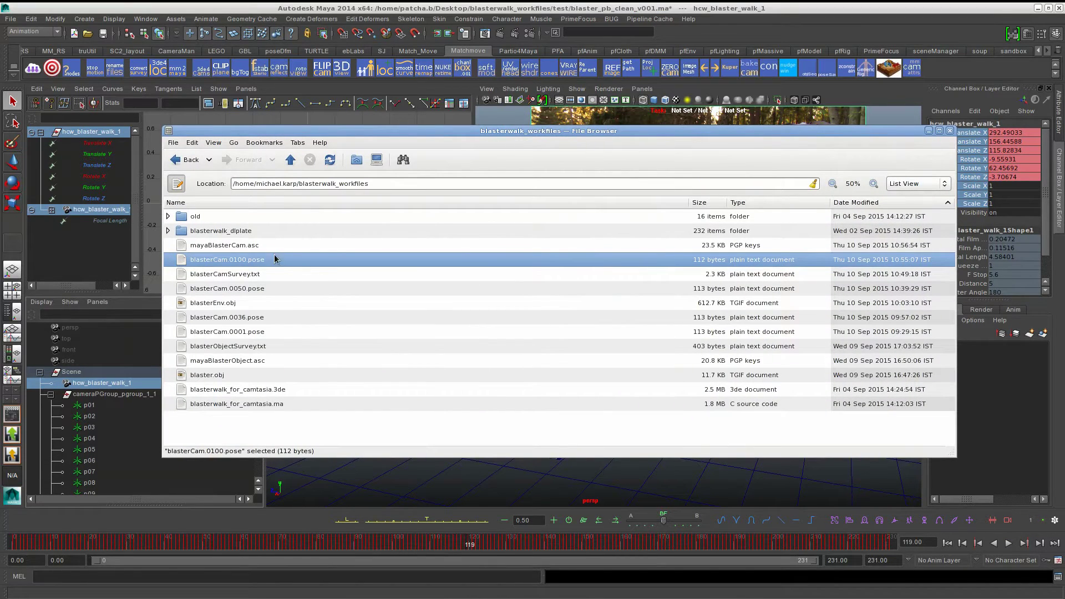
# Step: Open mayaBlasterCam.asc in gedit and move the editor window aside
pyautogui.doubleClick(242, 246)
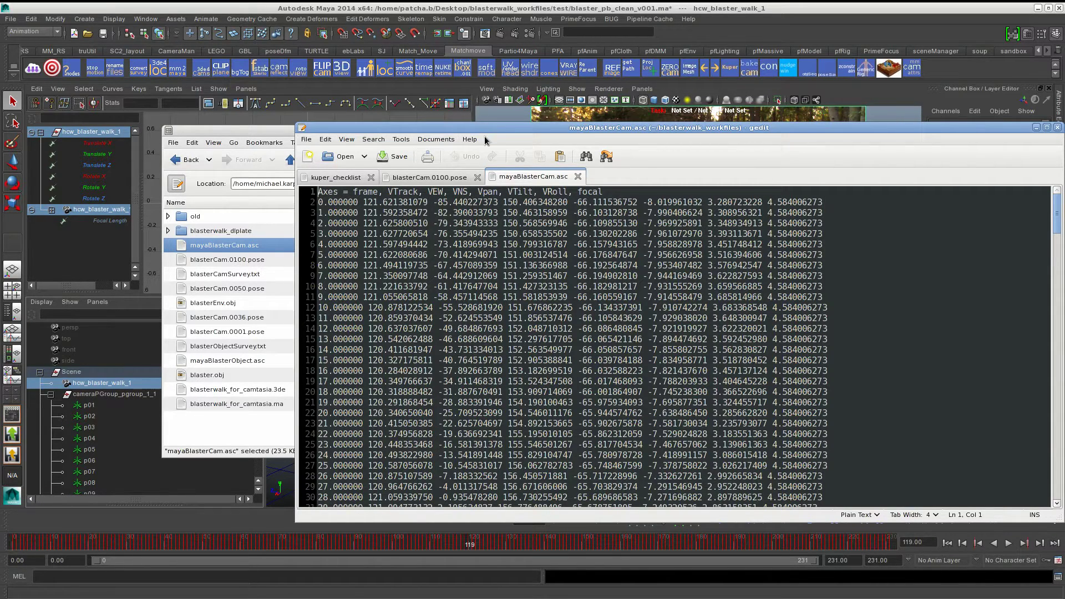
pyautogui.moveTo(477, 128); pyautogui.dragTo(336, 84)
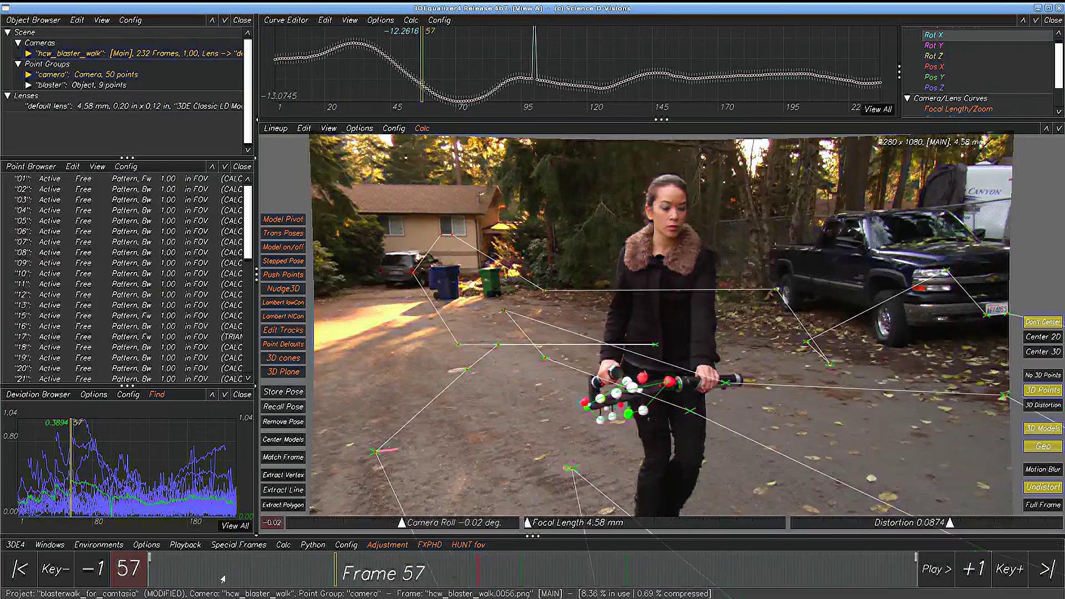
# Step: Switch to the Manual Tracking environment and move the shot to frame 98
pyautogui.moveTo(285, 577); pyautogui.dragTo(517, 577)
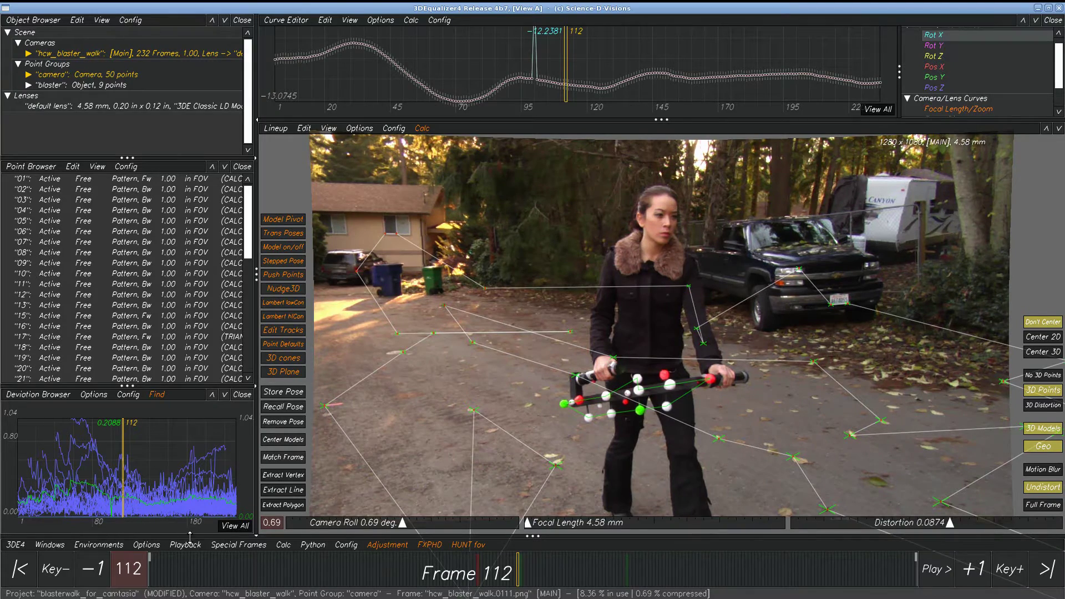
pyautogui.press('F1')
pyautogui.moveTo(294, 557); pyautogui.dragTo(115, 564)
pyautogui.moveTo(305, 577); pyautogui.dragTo(476, 577)
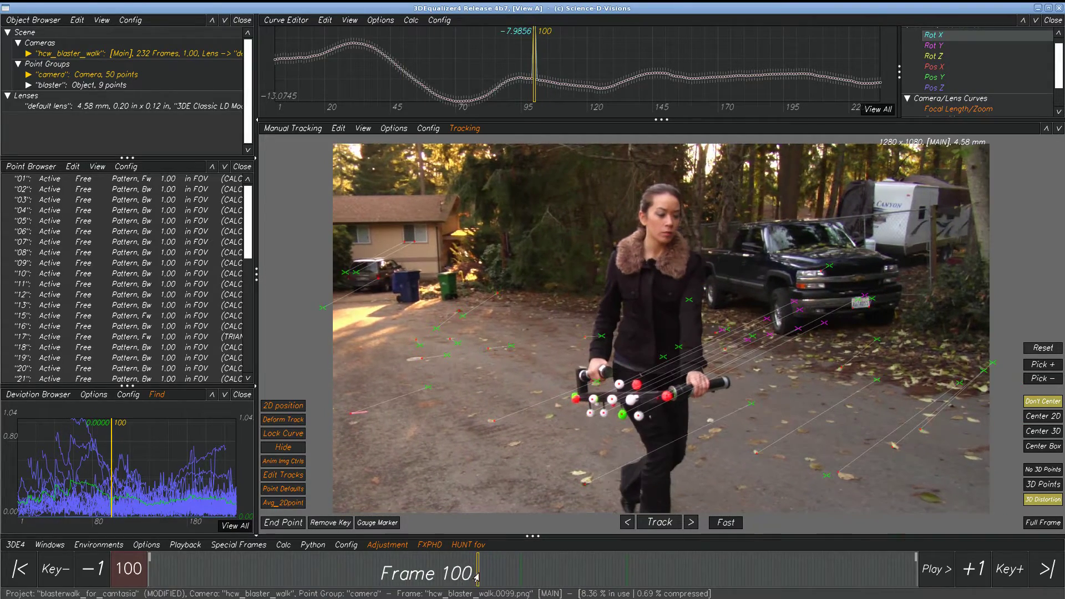
# Step: Import the Kuper camera mayaBlasterCam.asc with frame offset 1 and check it across the shot
pyautogui.click(15, 546)
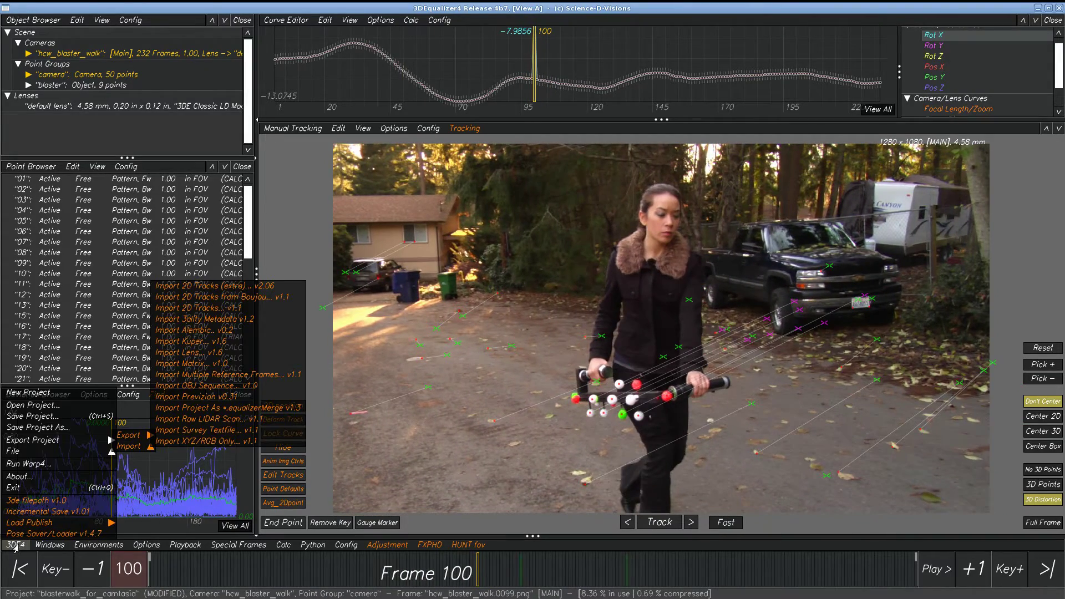
pyautogui.click(192, 342)
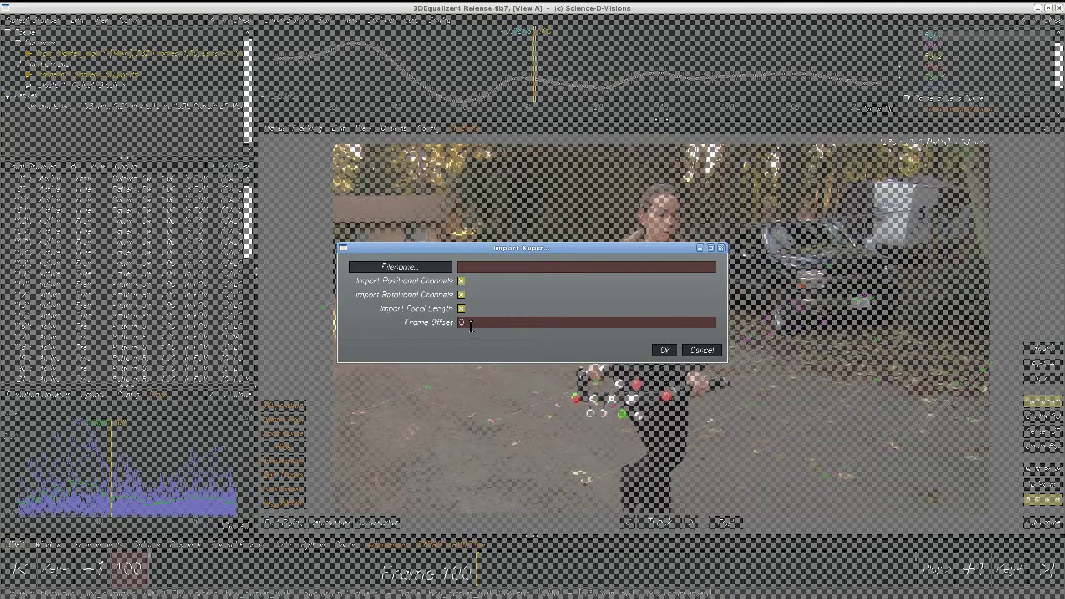
pyautogui.moveTo(468, 322); pyautogui.dragTo(448, 323)
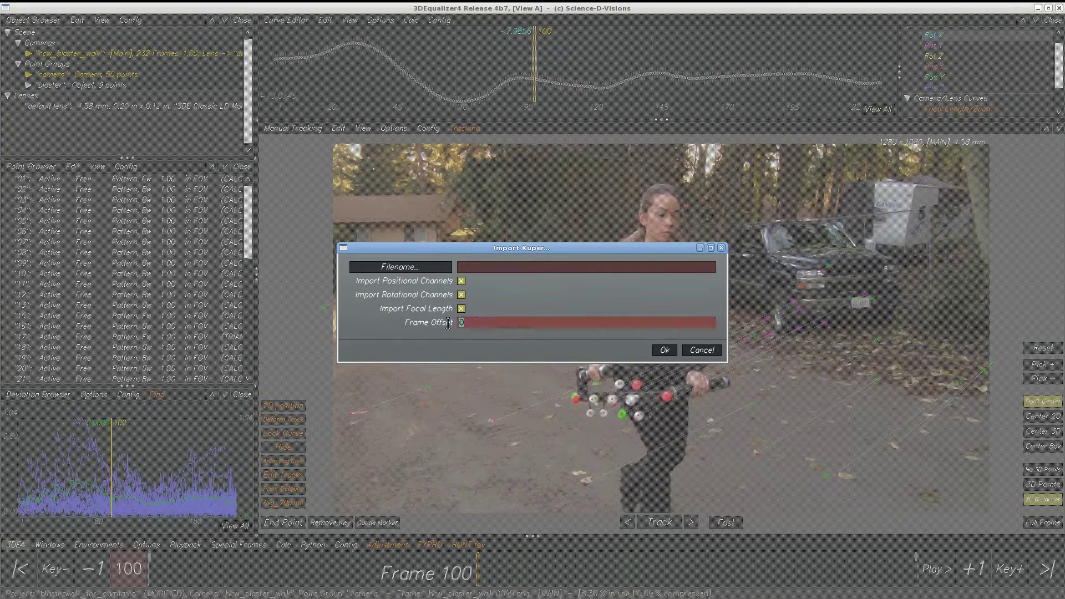
pyautogui.write('1')
pyautogui.click(428, 271)
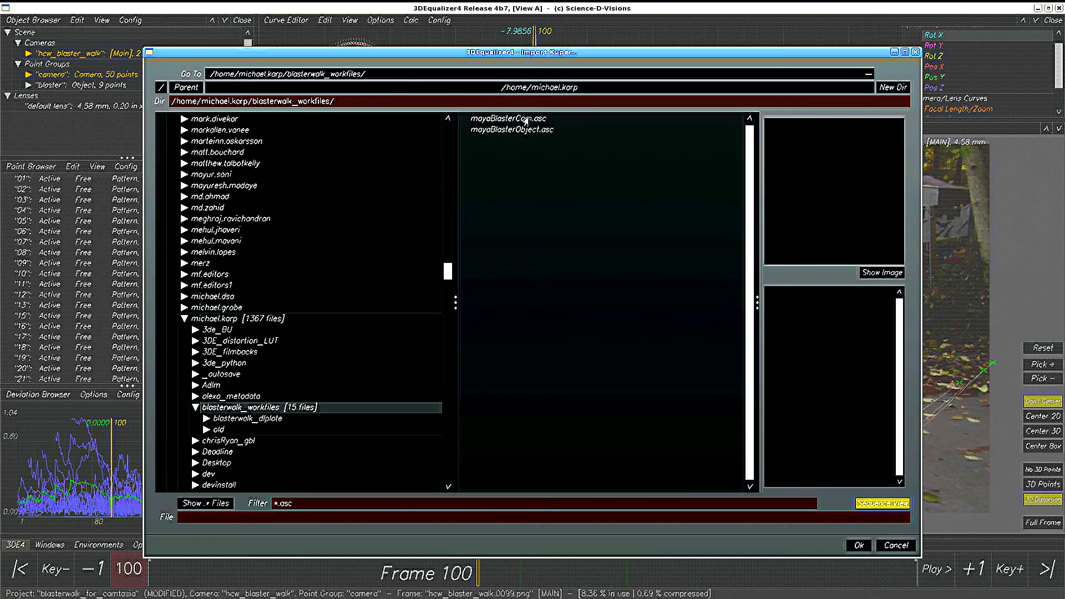
pyautogui.click(561, 118)
pyautogui.click(859, 547)
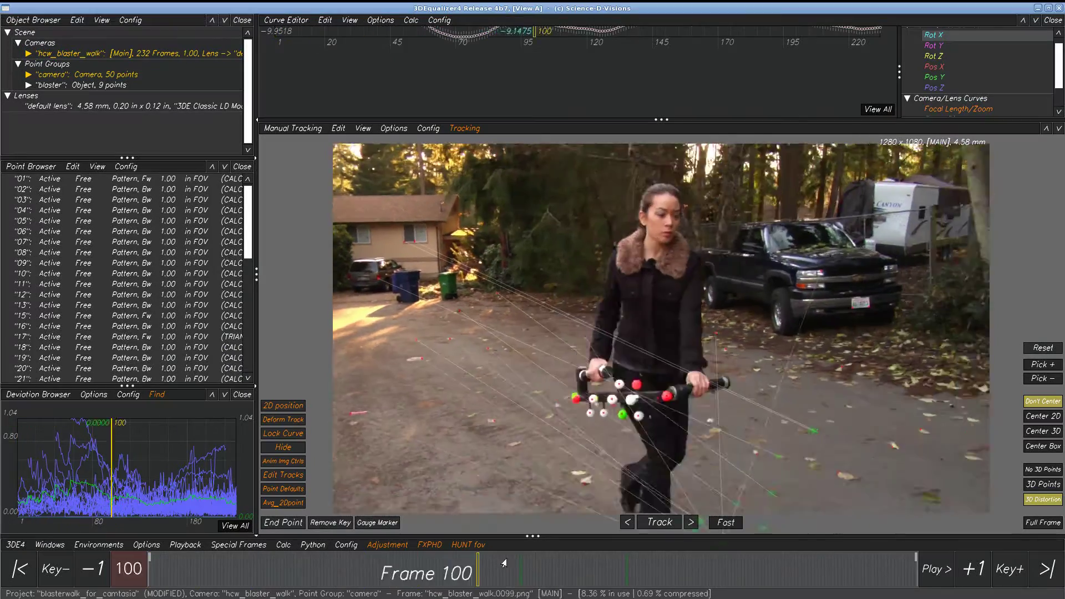
pyautogui.moveTo(503, 564)
pyautogui.mouseDown()
pyautogui.moveTo(924, 552)
pyautogui.moveTo(640, 557)
pyautogui.moveTo(661, 554)
pyautogui.mouseUp()
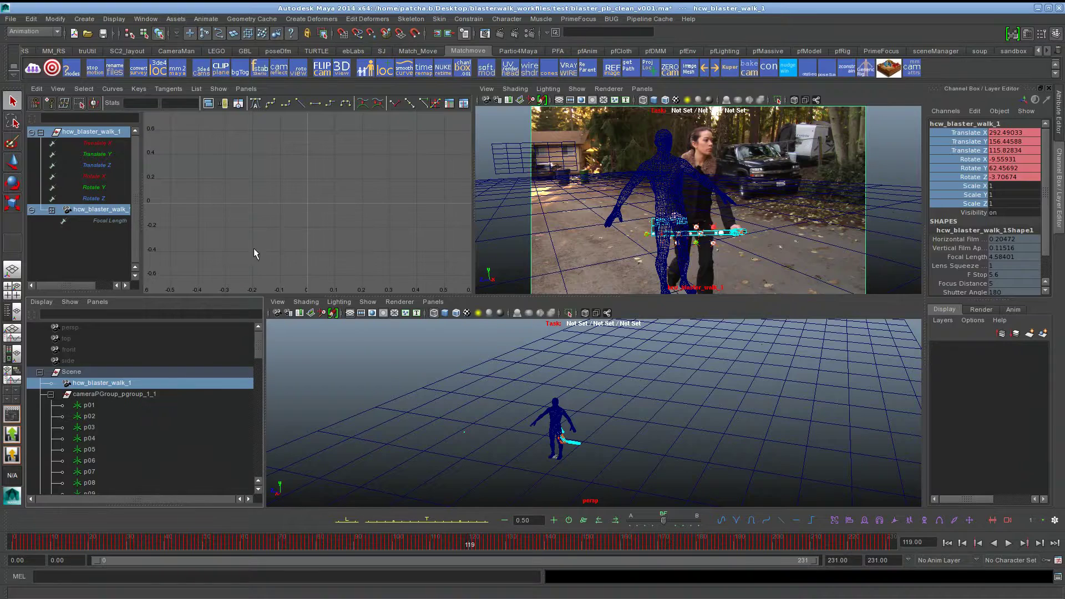
# Step: Export geo_polySurface1 with OBJexport over blasterEnv.obj, then return to 3DEqualizer4
pyautogui.click(439, 379)
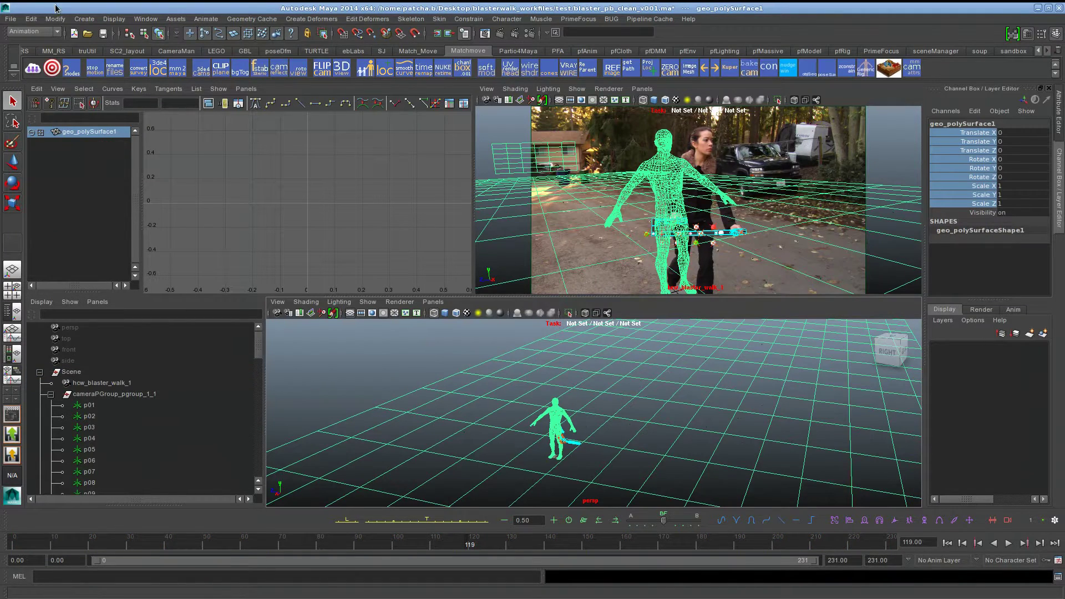
pyautogui.click(11, 19)
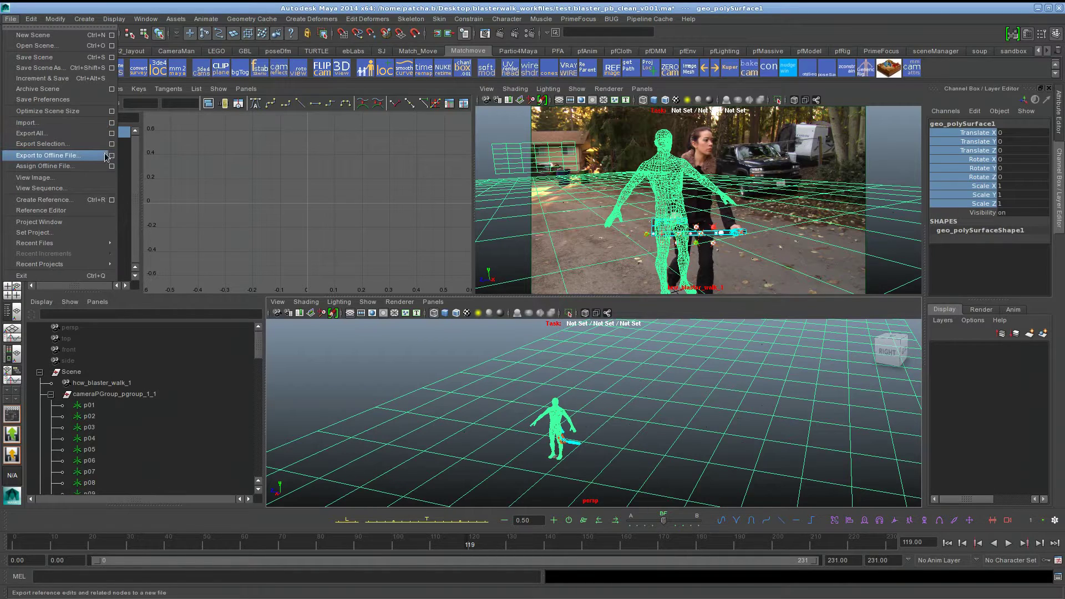
pyautogui.click(113, 144)
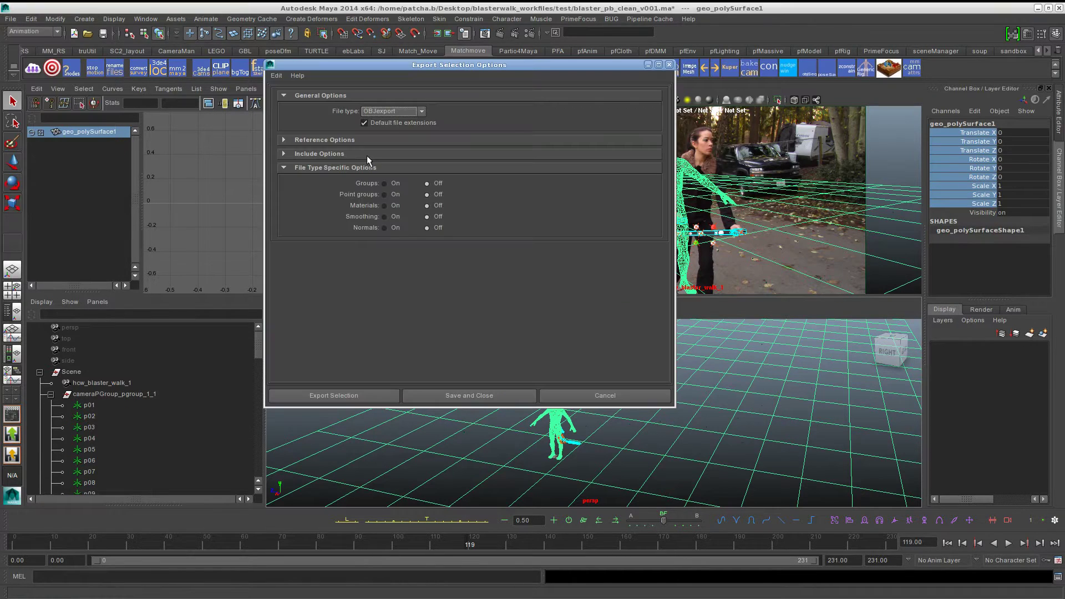
pyautogui.click(348, 396)
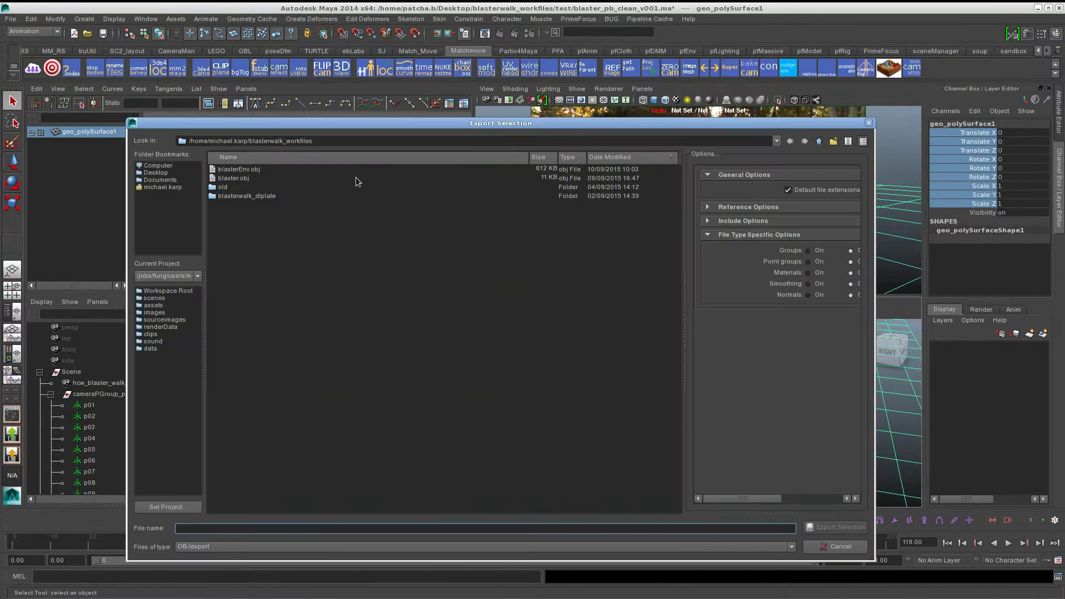
pyautogui.click(259, 170)
pyautogui.click(837, 528)
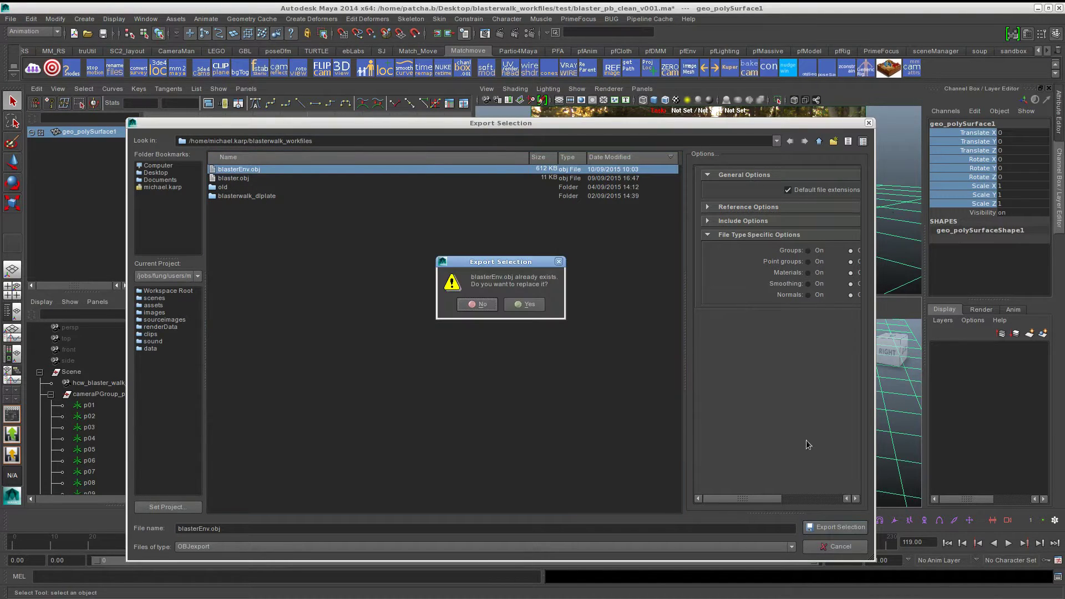
pyautogui.click(525, 305)
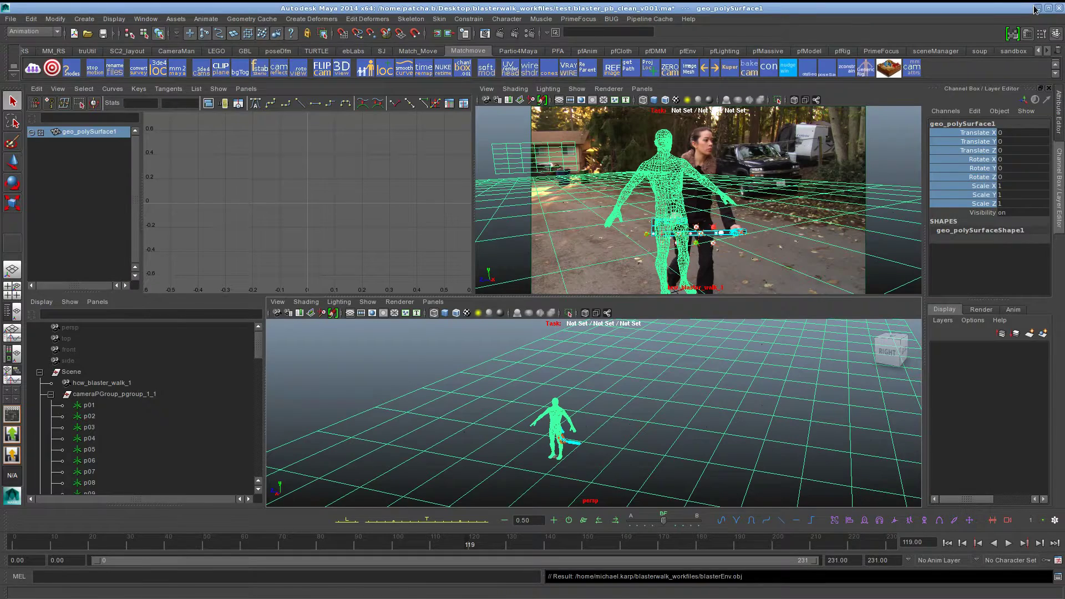
pyautogui.click(1035, 9)
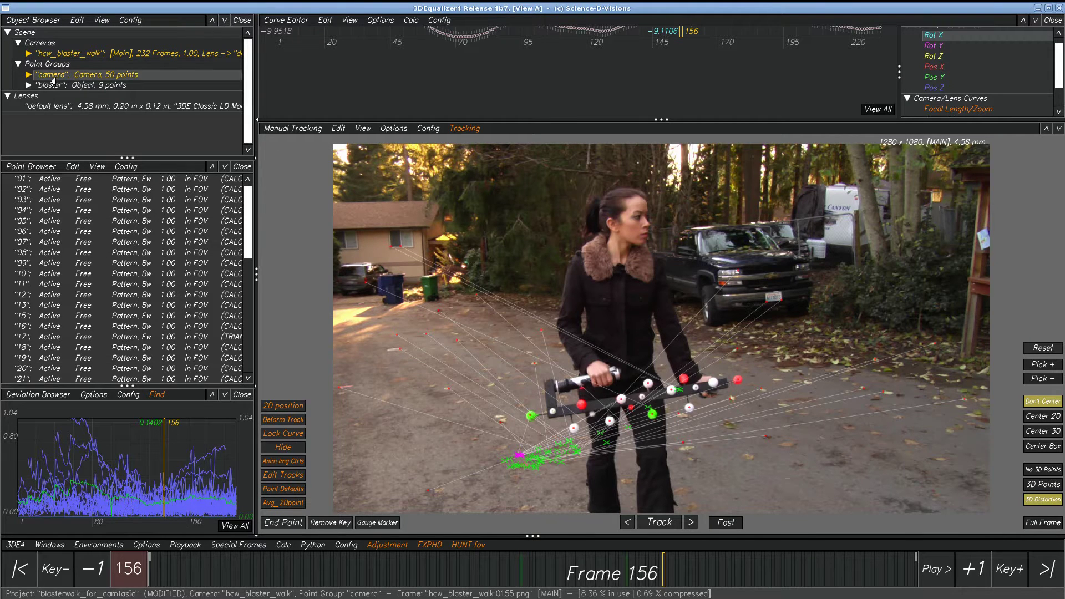
# Step: Import blasterEnv.obj as a 3D model under the camera point group and check its alignment in Lineup
pyautogui.click(28, 74)
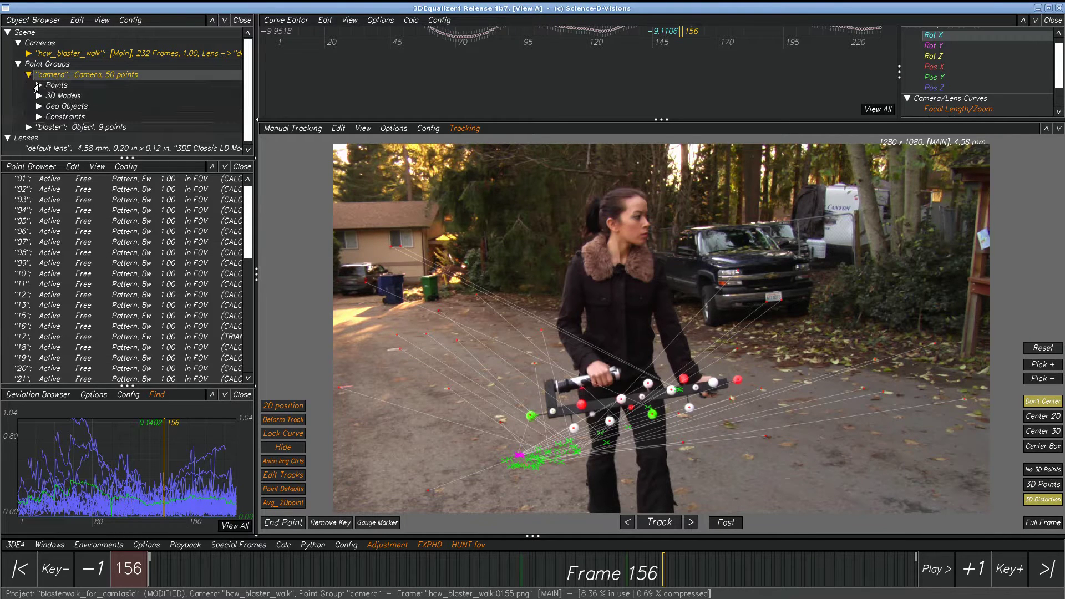
pyautogui.rightClick(59, 100)
pyautogui.moveTo(108, 103)
pyautogui.click(143, 106)
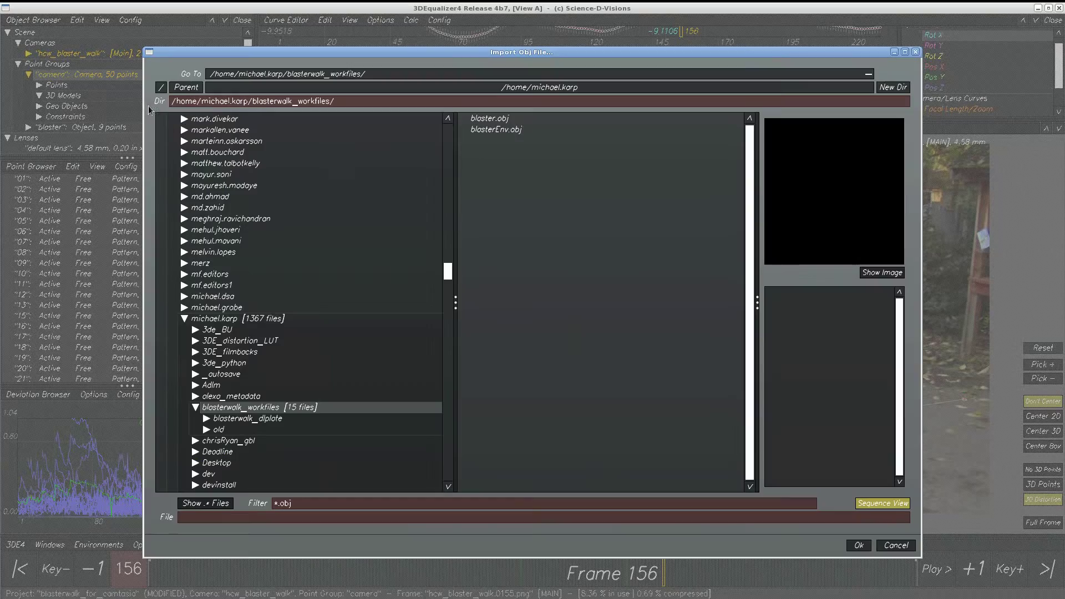
pyautogui.doubleClick(520, 132)
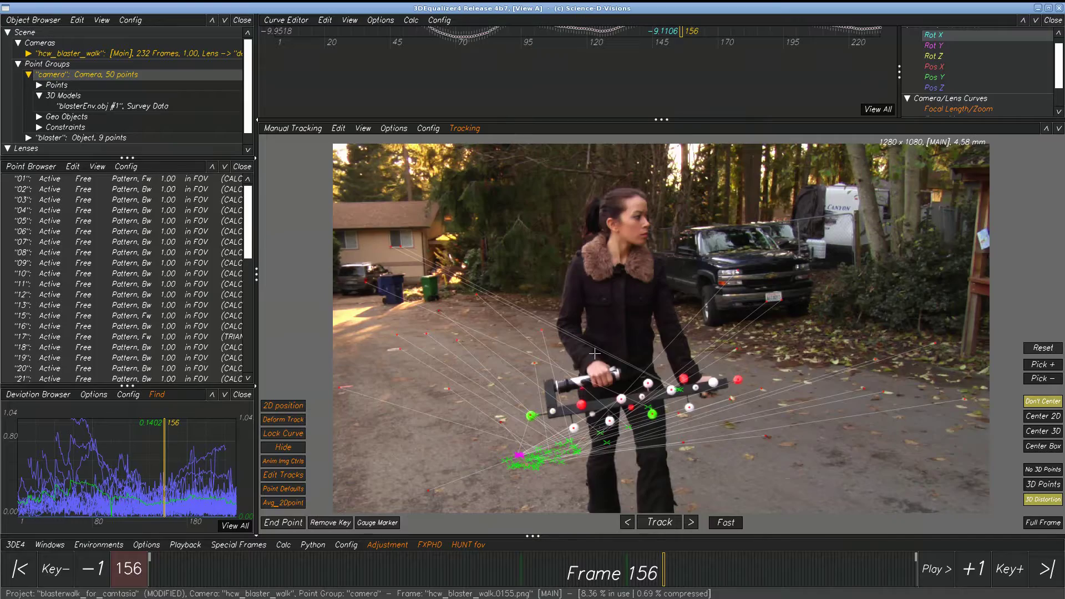
pyautogui.press('F2')
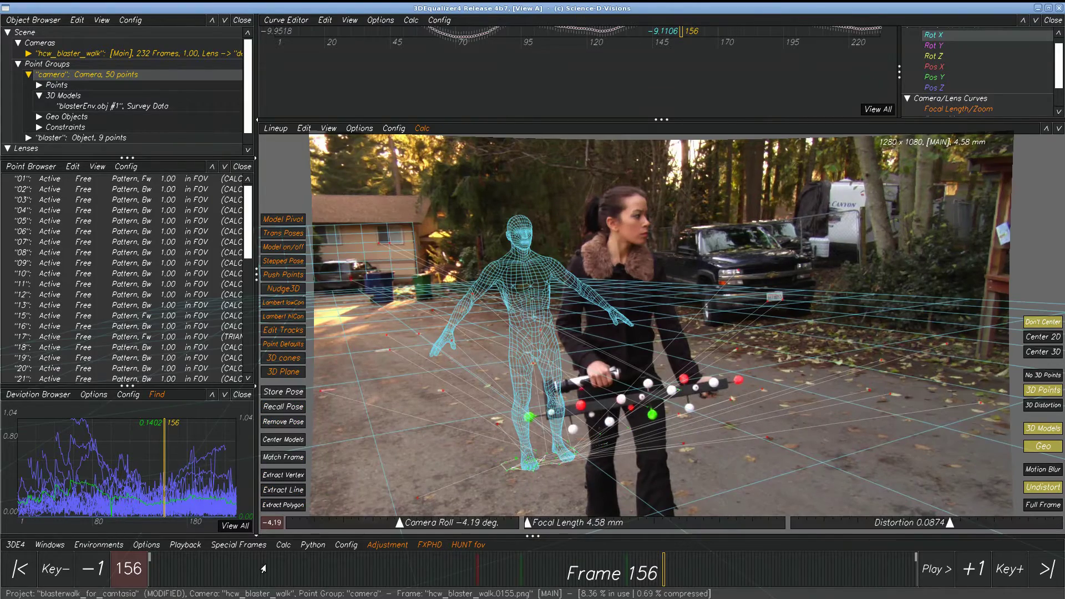
pyautogui.moveTo(263, 569); pyautogui.dragTo(178, 571)
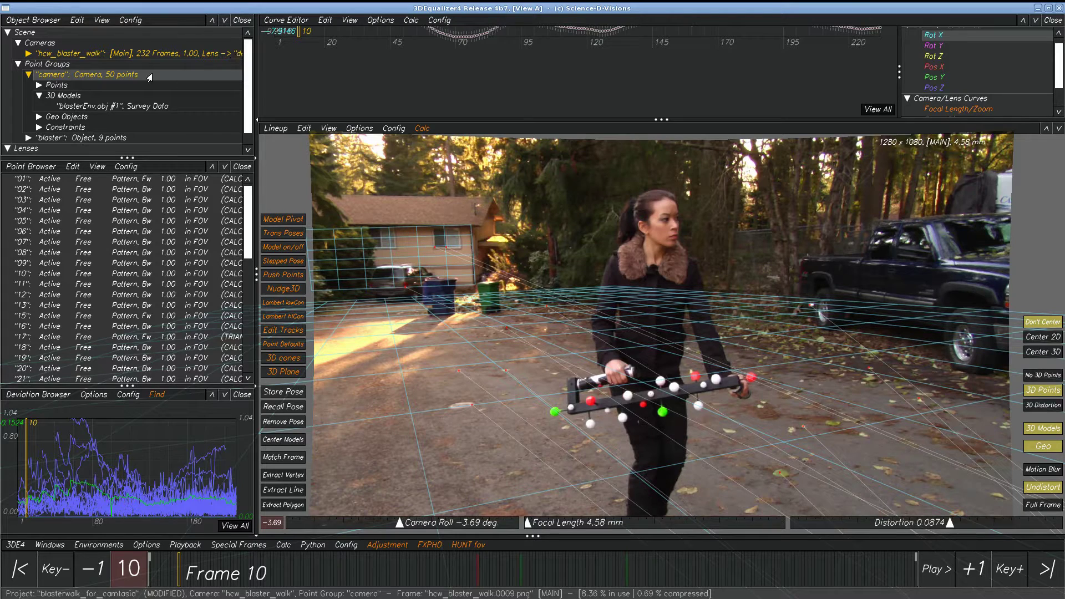
# Step: Open the hcw_blaster_walk camera attributes, jump to frame 1, and compare with mayaBlasterCam.asc
pyautogui.doubleClick(140, 54)
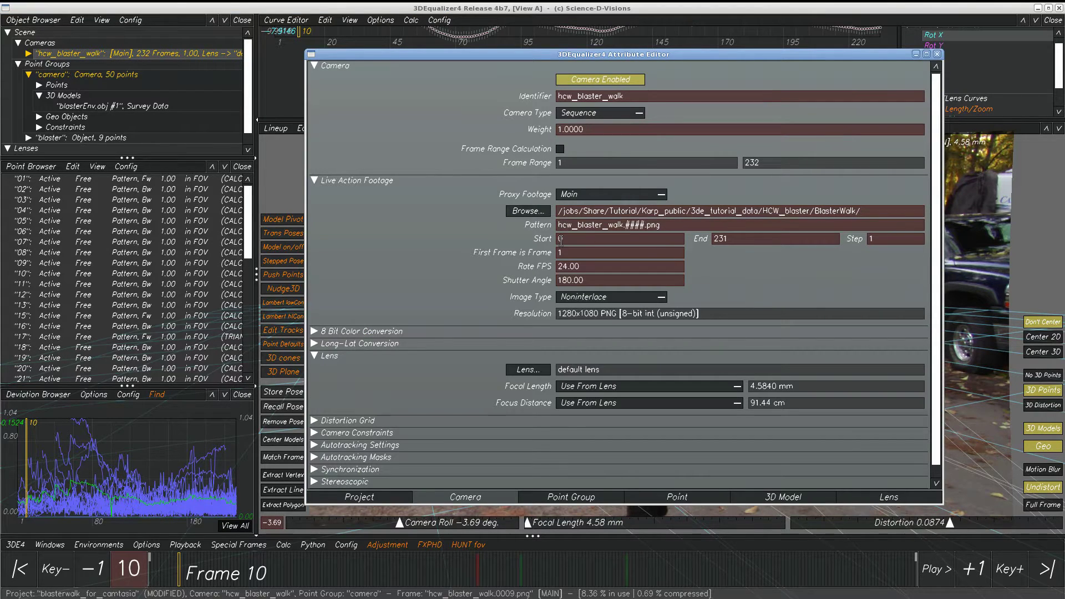
pyautogui.press('Escape')
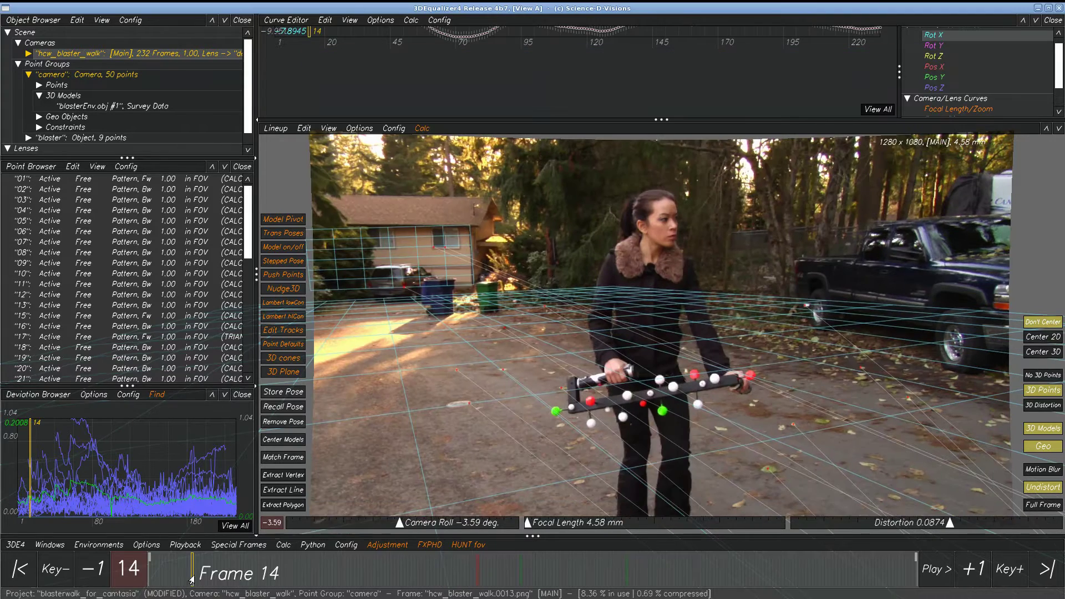
pyautogui.press('Home')
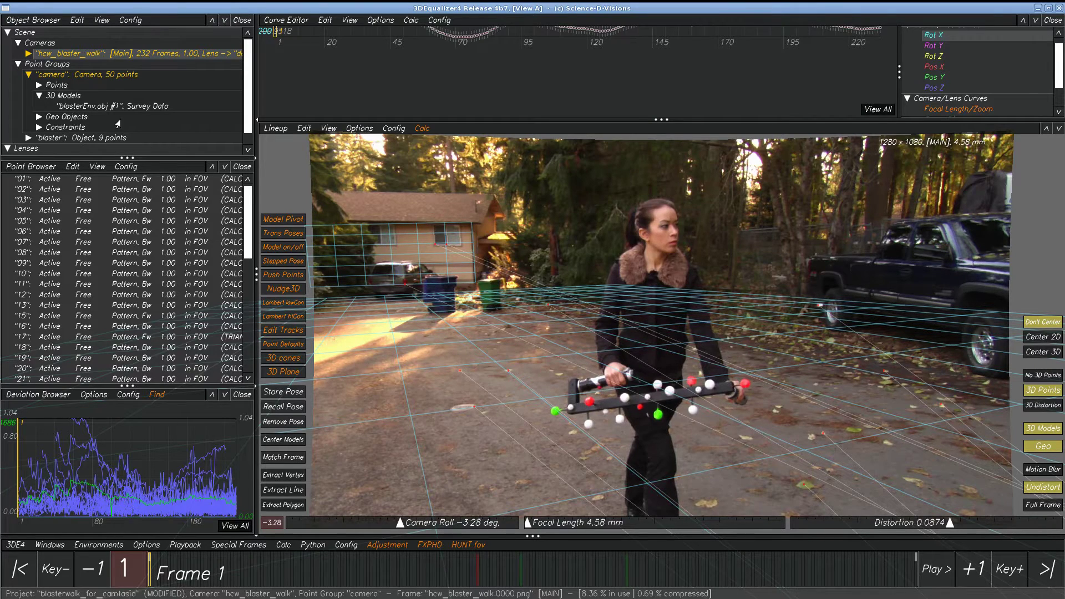
pyautogui.hotkey('alt', 'Tab')
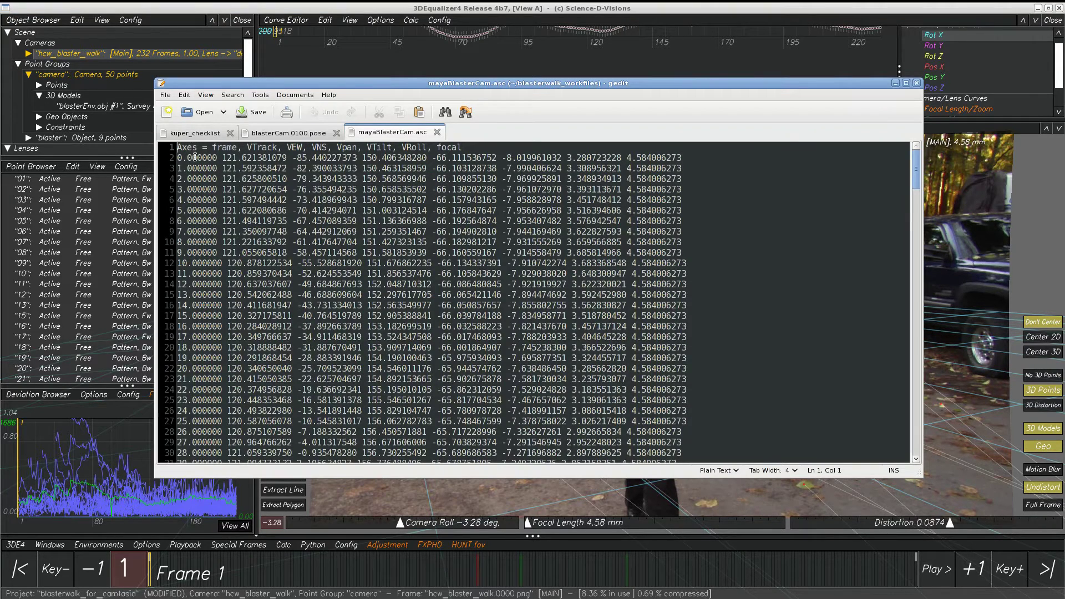
pyautogui.hotkey('alt', 'Tab')
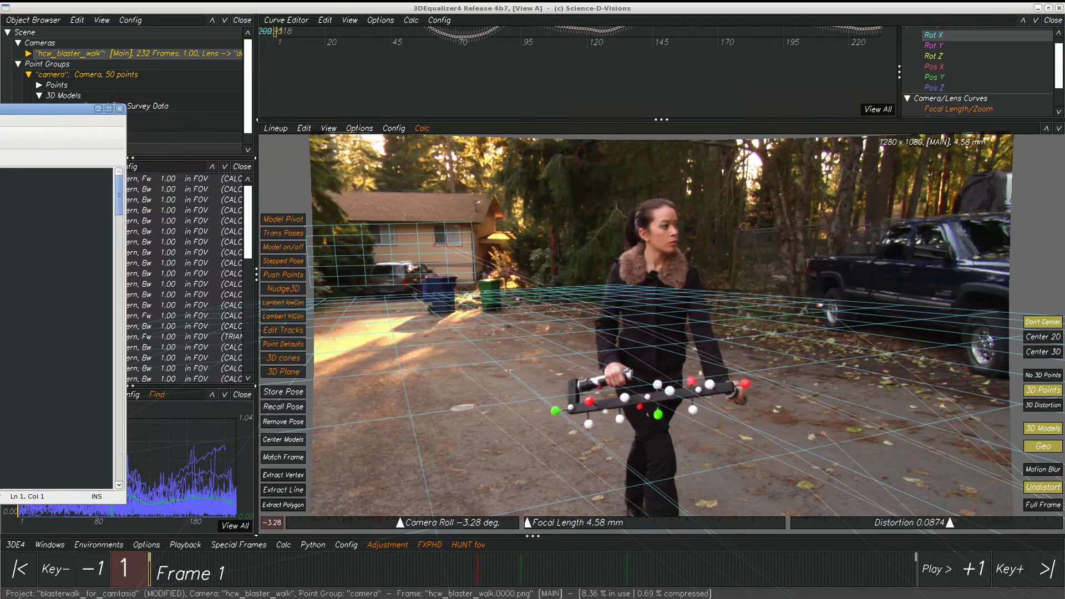
# Step: Set the camera's First Frame is Frame value to 100
pyautogui.doubleClick(151, 57)
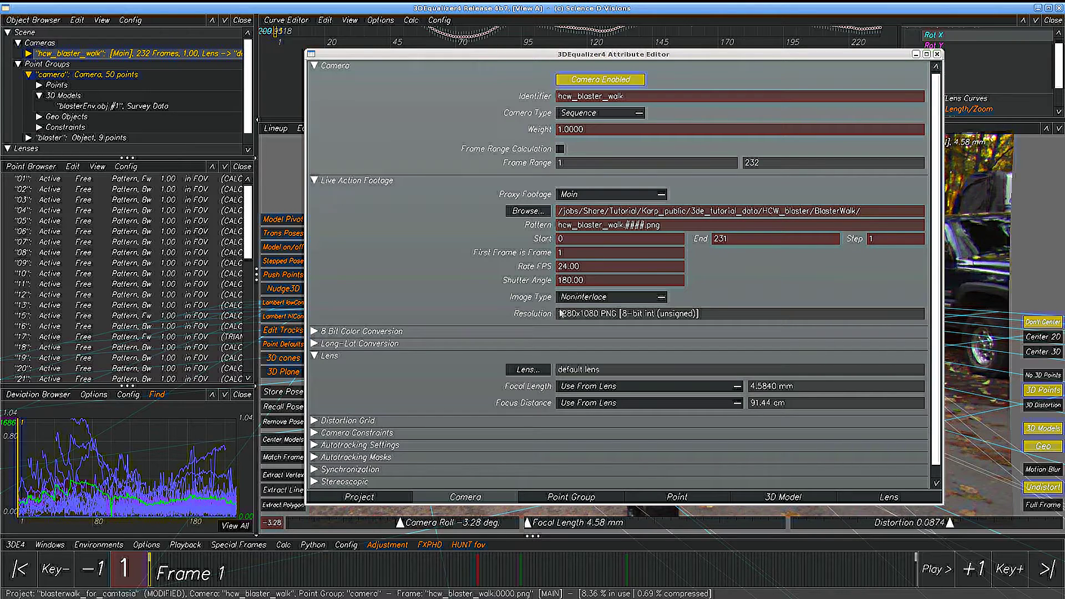
pyautogui.doubleClick(566, 253)
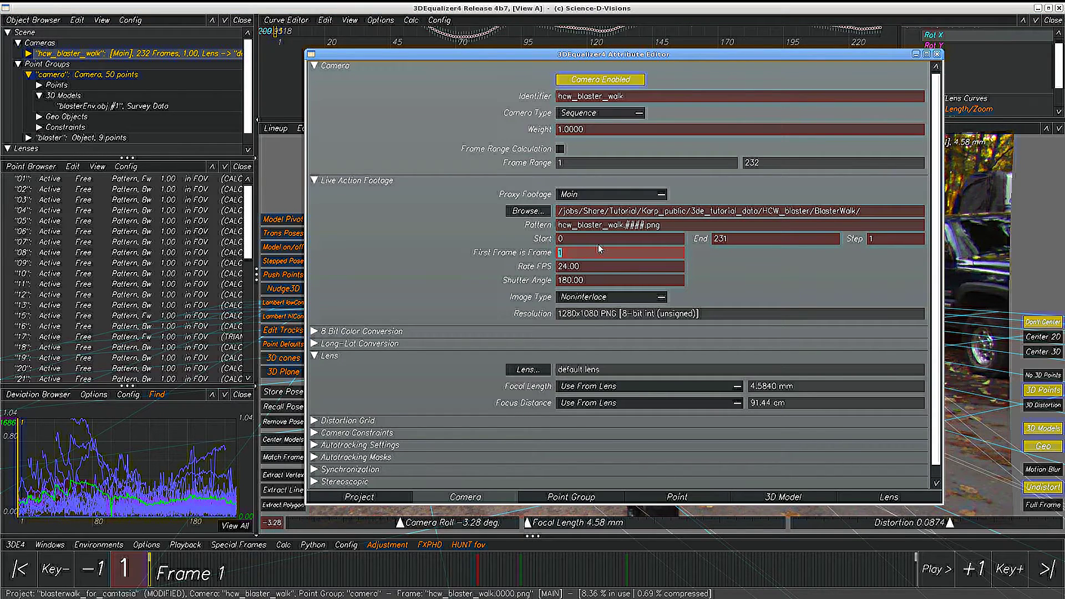
pyautogui.write('100')
pyautogui.press('Return')
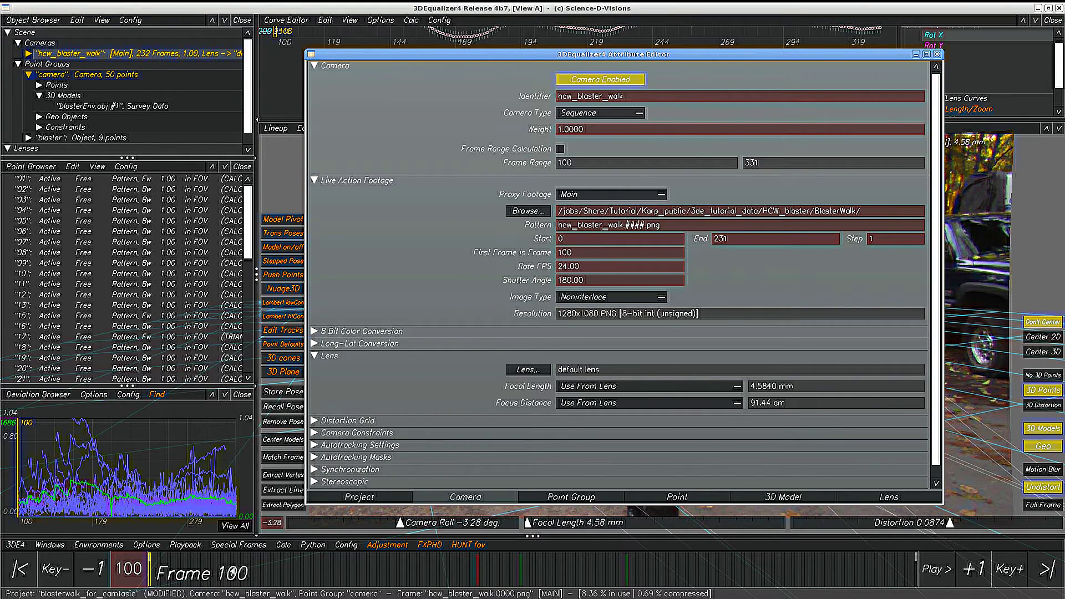
pyautogui.press('Escape')
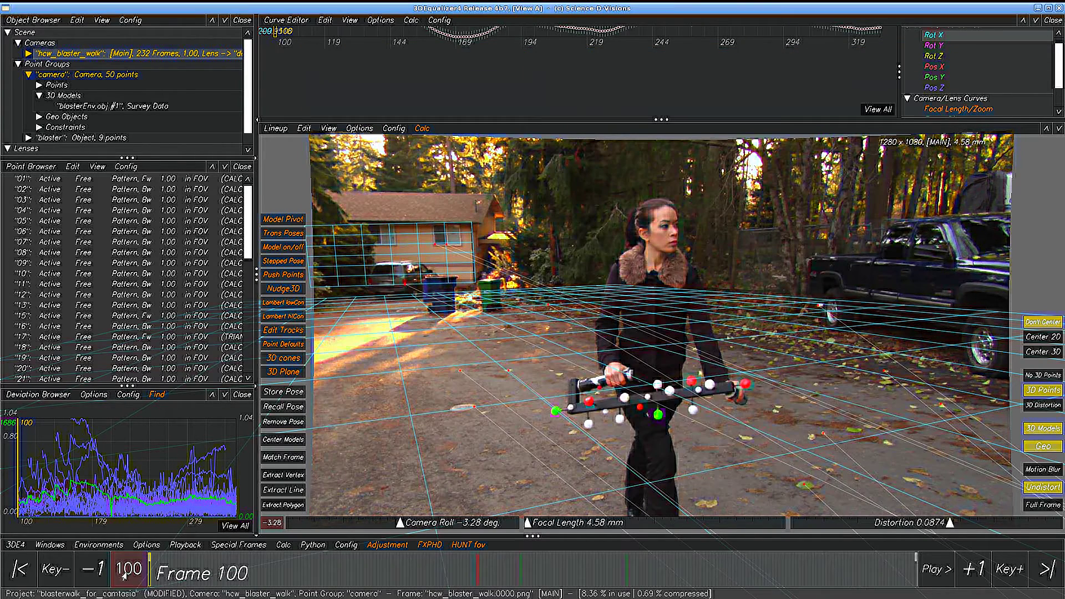
# Step: Reset the camera's first frame number back to 1
pyautogui.doubleClick(106, 54)
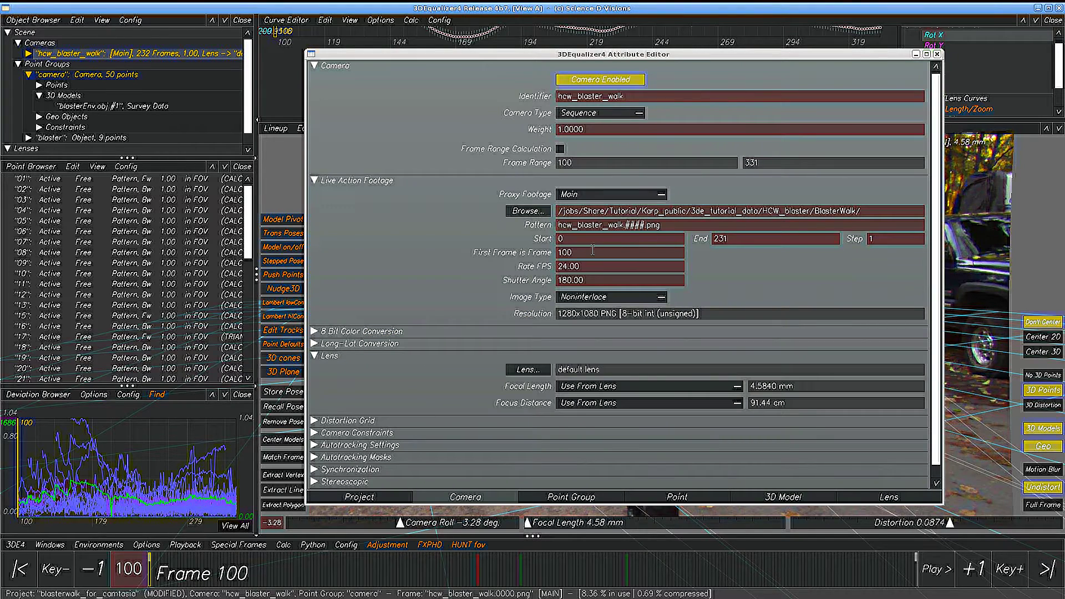
pyautogui.moveTo(592, 251); pyautogui.dragTo(533, 253)
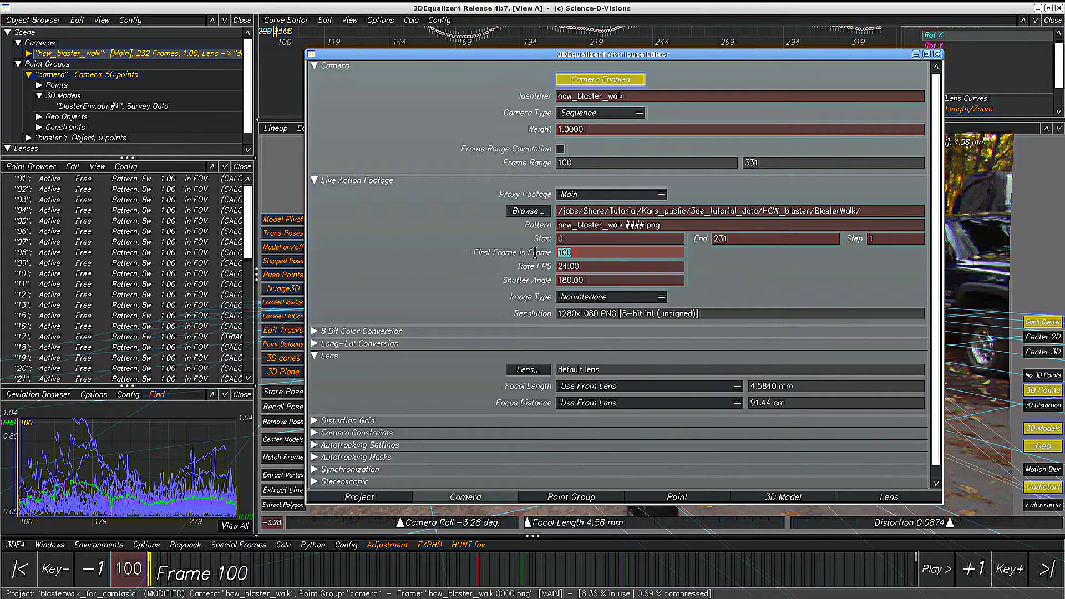
pyautogui.write('1')
pyautogui.press('Return')
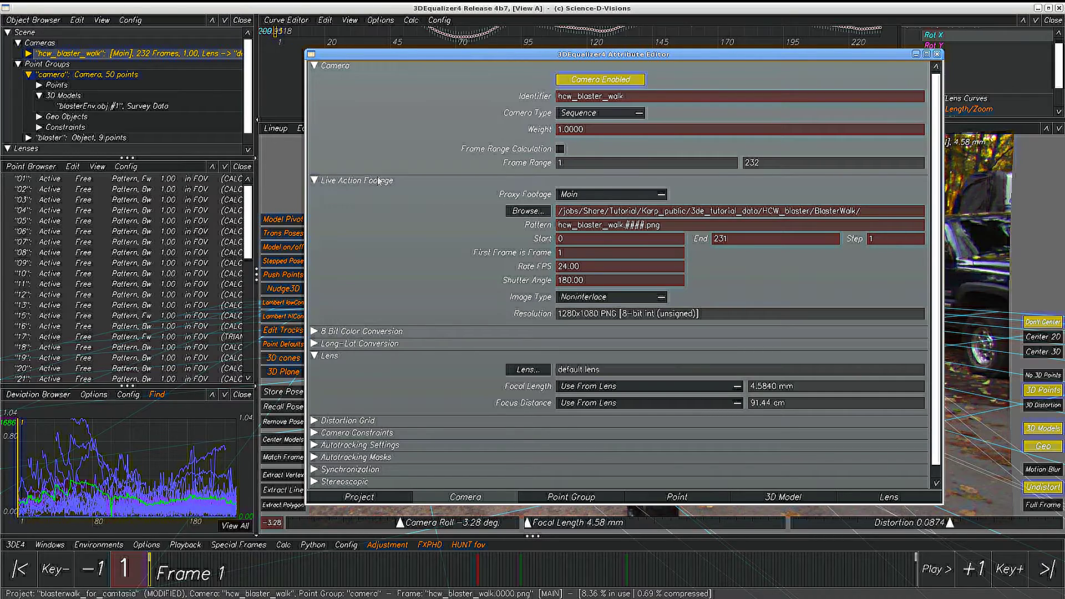
pyautogui.click(16, 544)
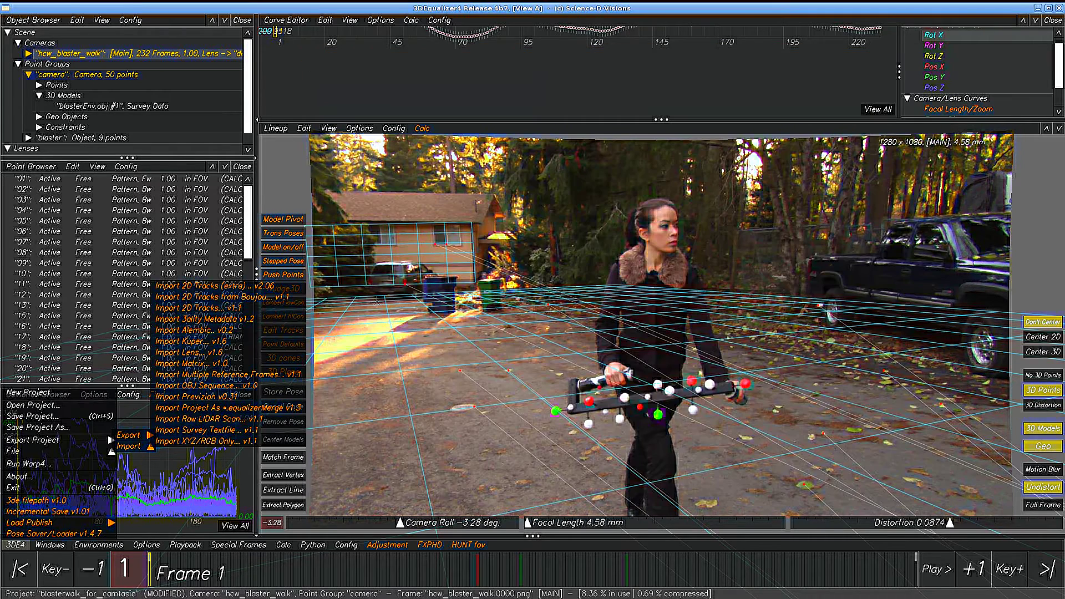
# Step: Start a Kuper camera import, then cancel it and dismiss the import menu
pyautogui.click(204, 342)
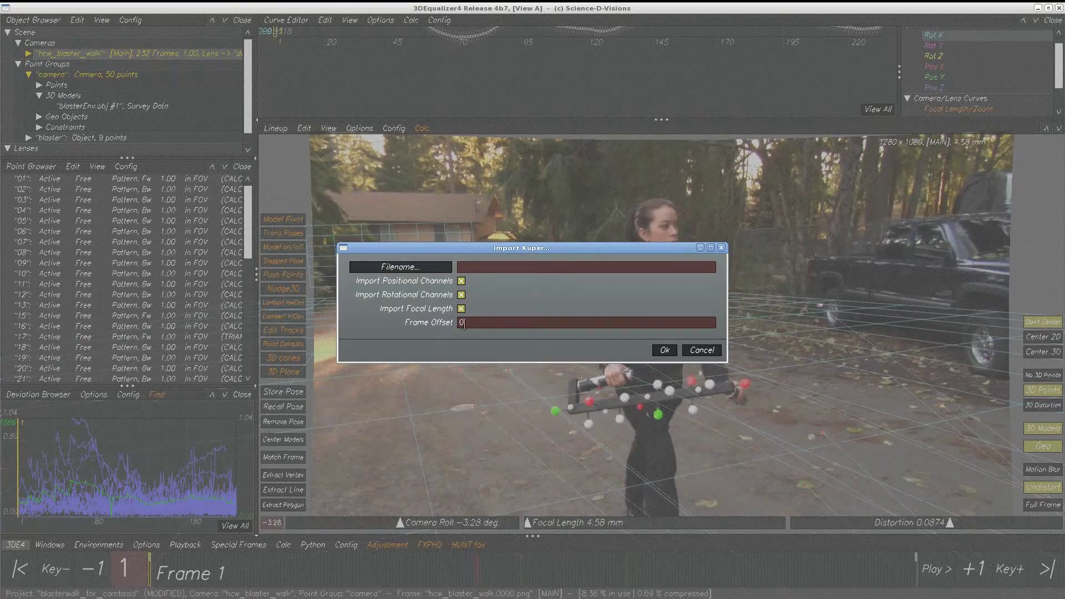
pyautogui.click(701, 350)
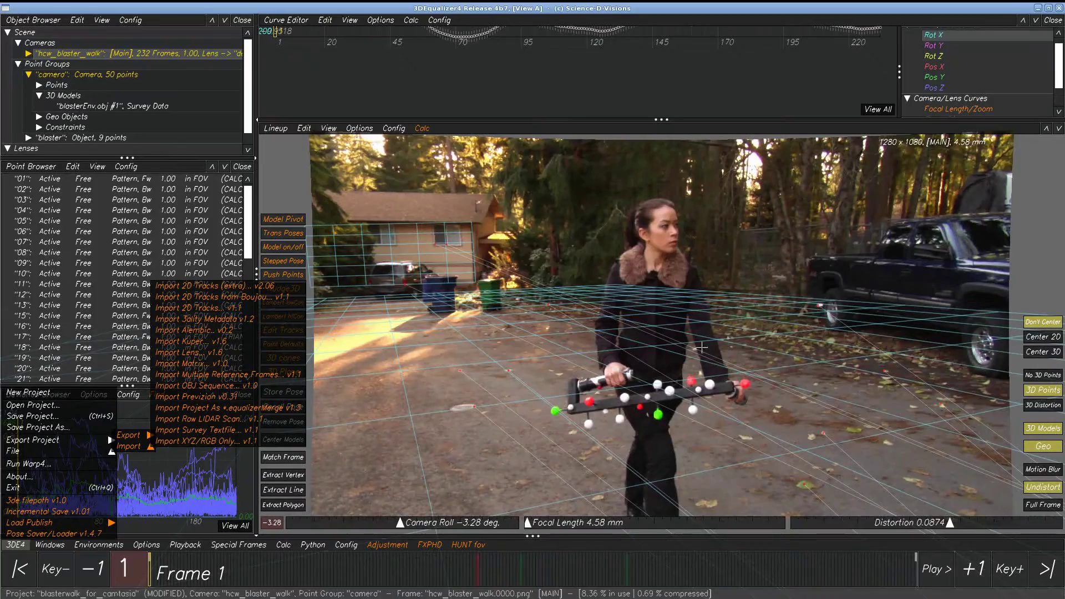
pyautogui.click(464, 384)
# Step: Step the footage forward a few frames from frame 1
pyautogui.press('Right')
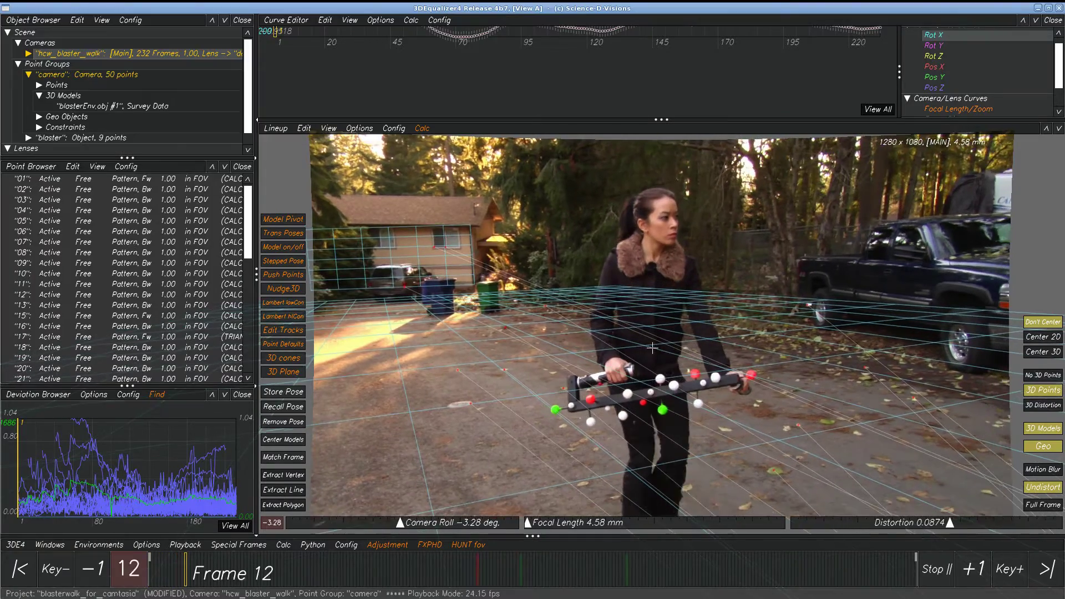
pyautogui.press('Right')
pyautogui.press('F1')
pyautogui.press('Right')
pyautogui.press('Right')
pyautogui.press('Right')
pyautogui.press('Right')
pyautogui.press('Right')
pyautogui.press('Right')
pyautogui.press('Right')
pyautogui.press('Right')
pyautogui.press('Right')
pyautogui.press('Right')
pyautogui.press('Right')
pyautogui.press('Right')
pyautogui.press('Right')
pyautogui.press('Right')
pyautogui.press('Right')
pyautogui.press('Right')
pyautogui.press('Right')
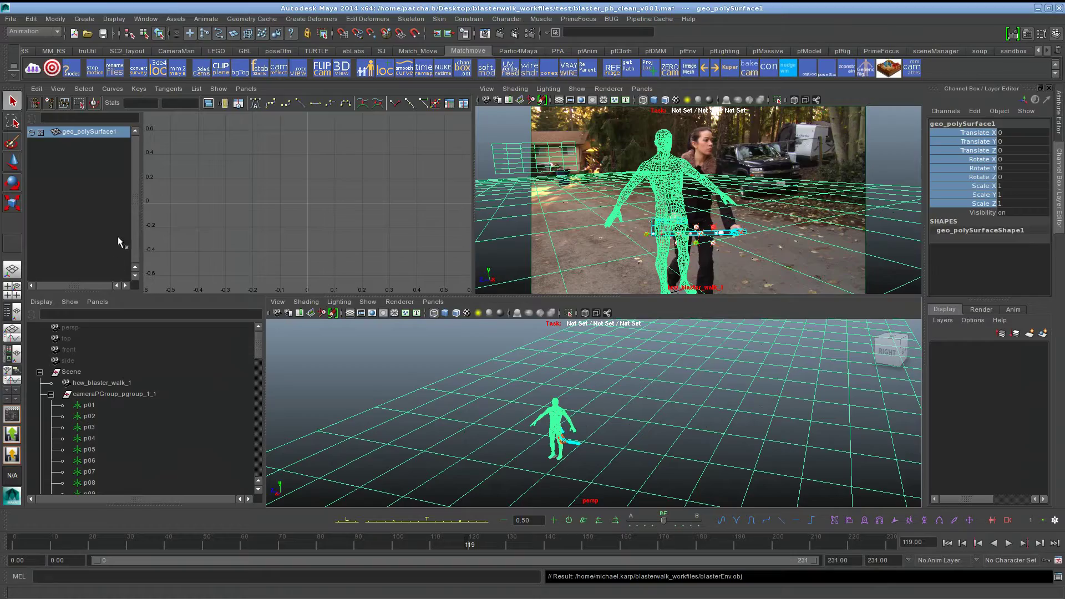
# Step: Select locators p01 through p51 in the Outliner
pyautogui.click(89, 405)
pyautogui.scroll(-15, 157, 382)
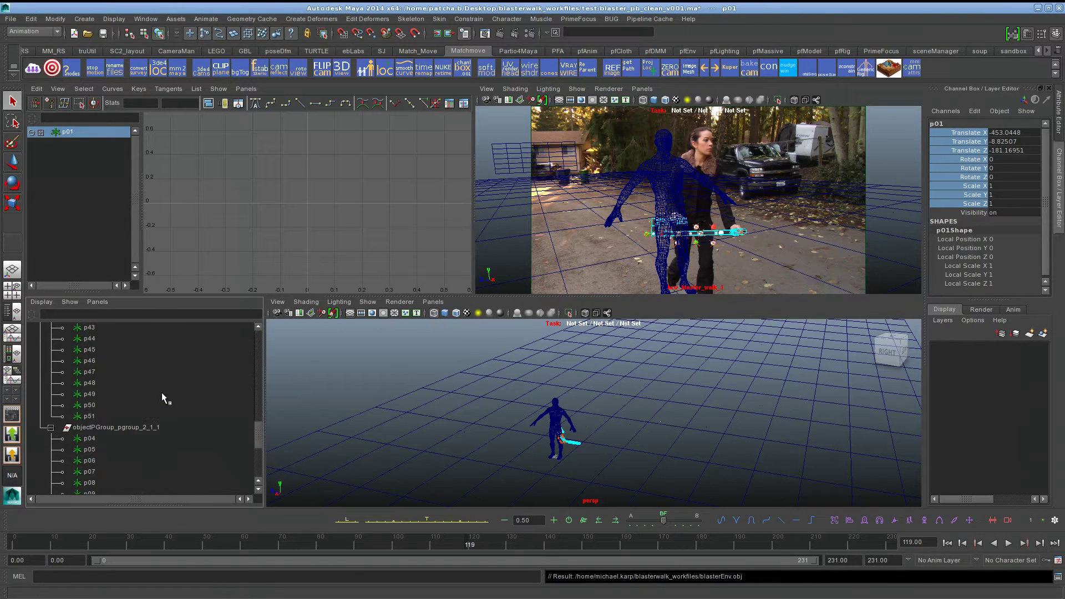
pyautogui.keyDown('shift'); pyautogui.click(120, 414); pyautogui.keyUp('shift')
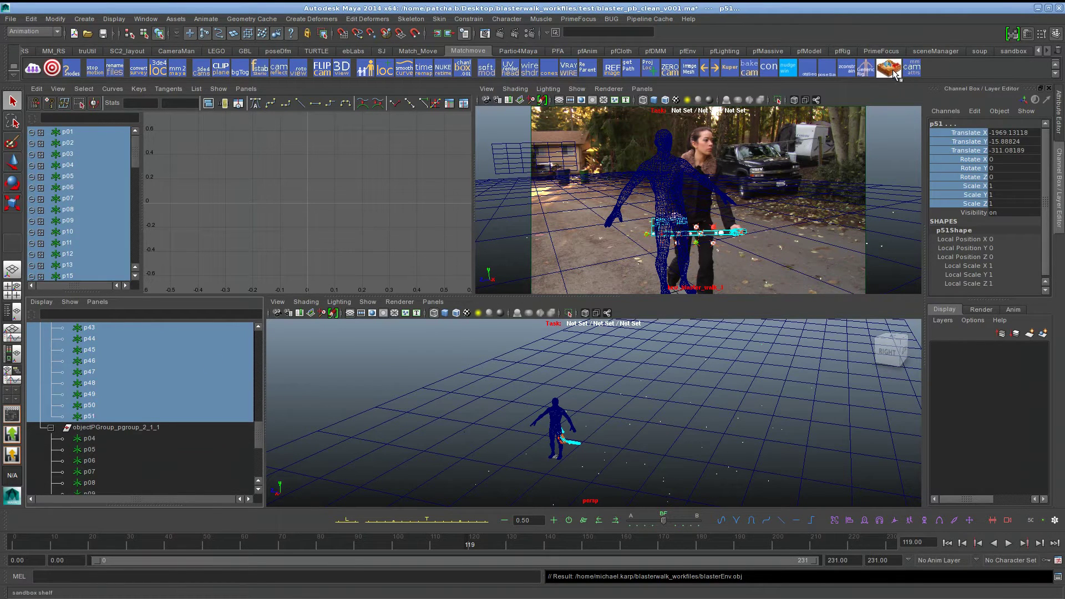
# Step: Export the locators from the sandbox shelf as a 3DE survey, overwriting blasterCamSurvey.txt
pyautogui.click(1016, 50)
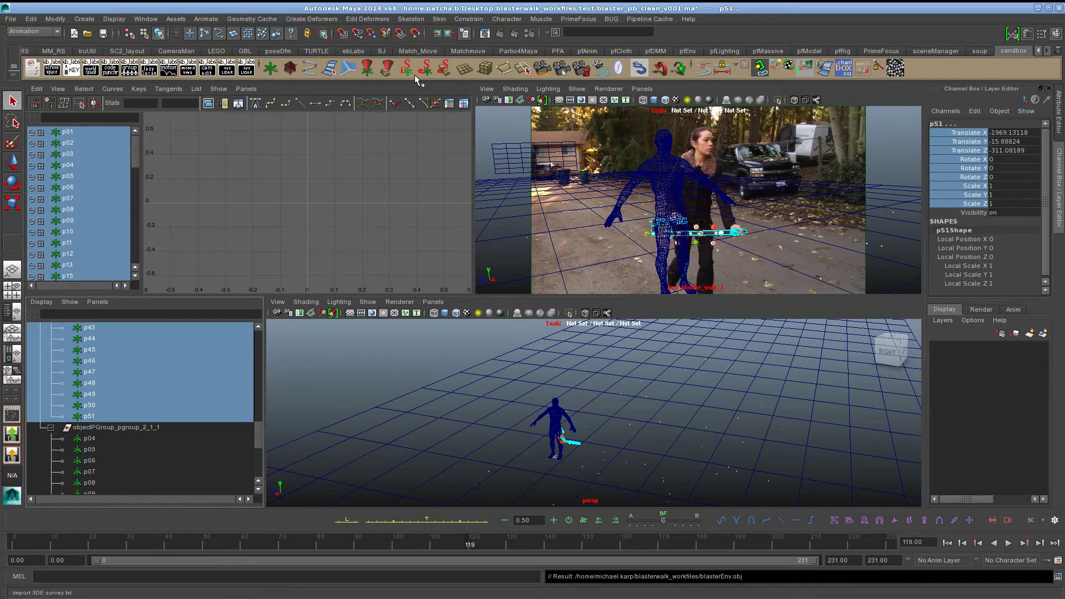
pyautogui.click(427, 69)
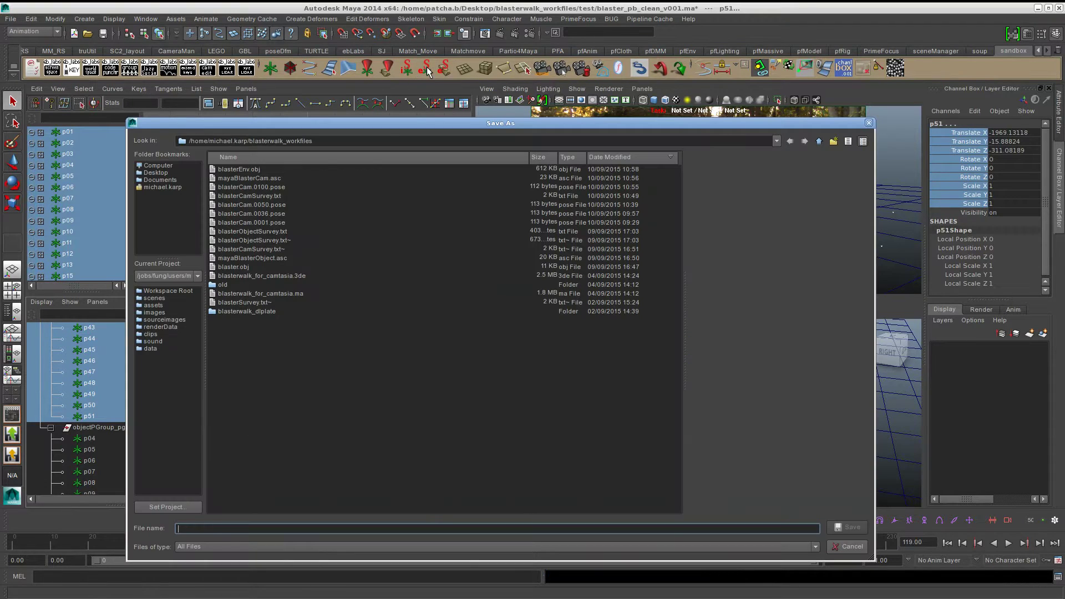
pyautogui.click(275, 197)
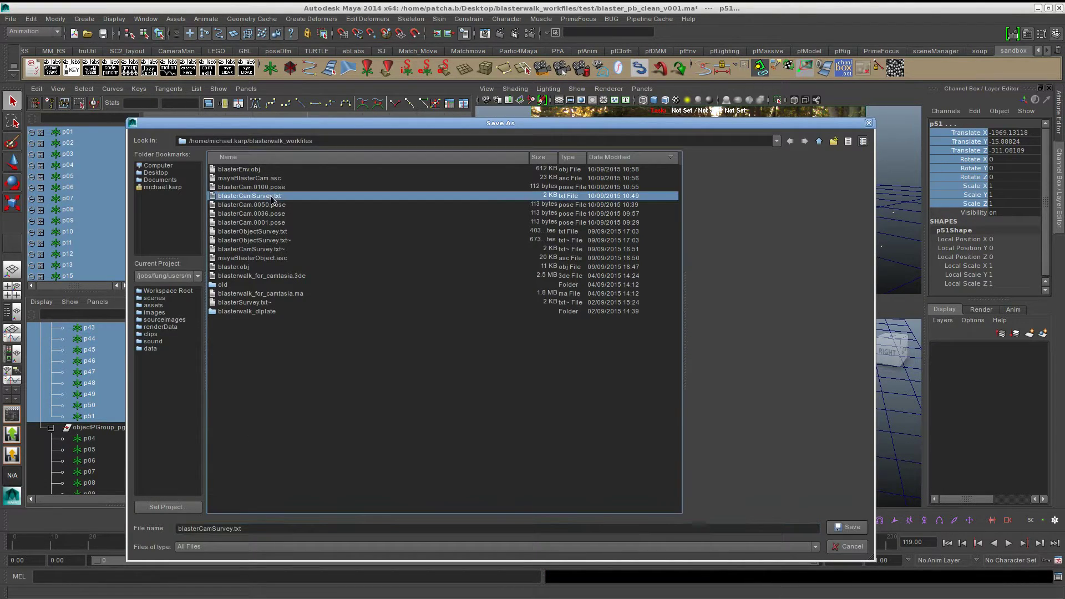
pyautogui.click(853, 530)
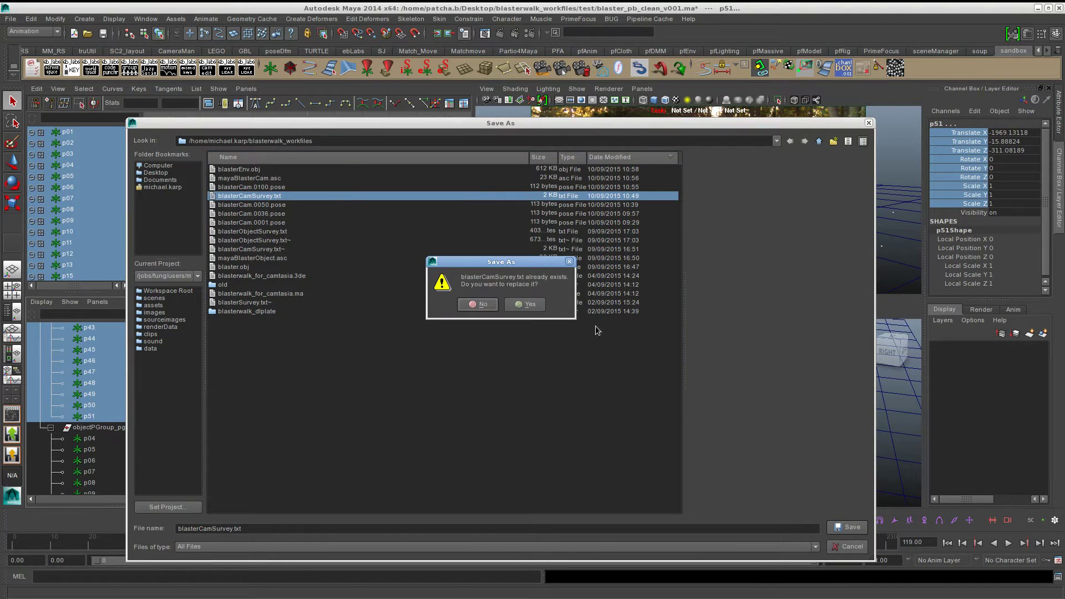
pyautogui.click(531, 308)
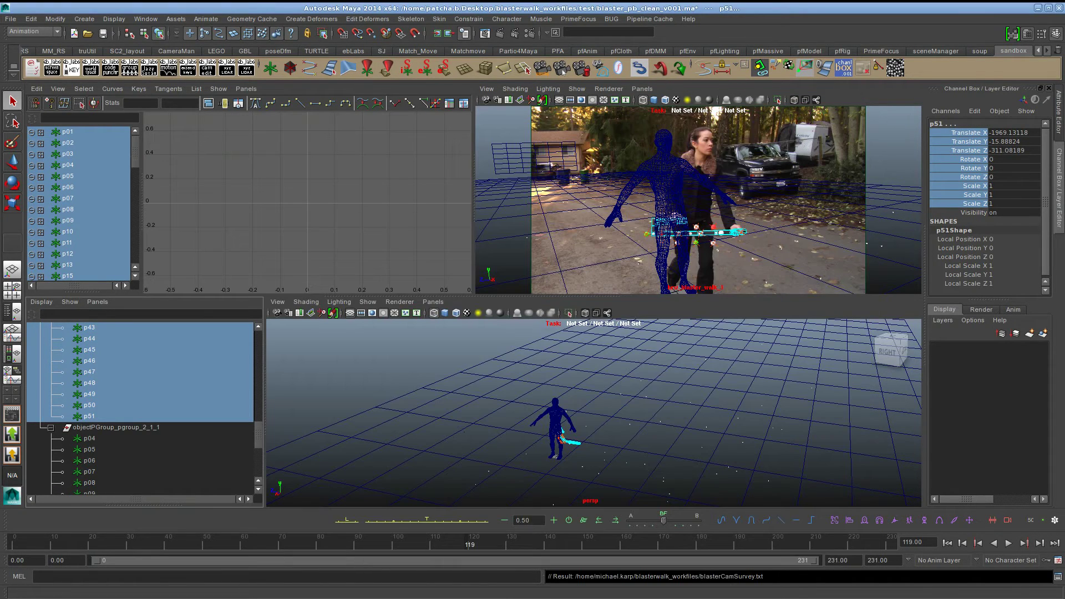
# Step: Open blasterCamSurvey.txt from the blasterwalk_workfiles folder in gedit
pyautogui.hotkey('alt', 'Tab')
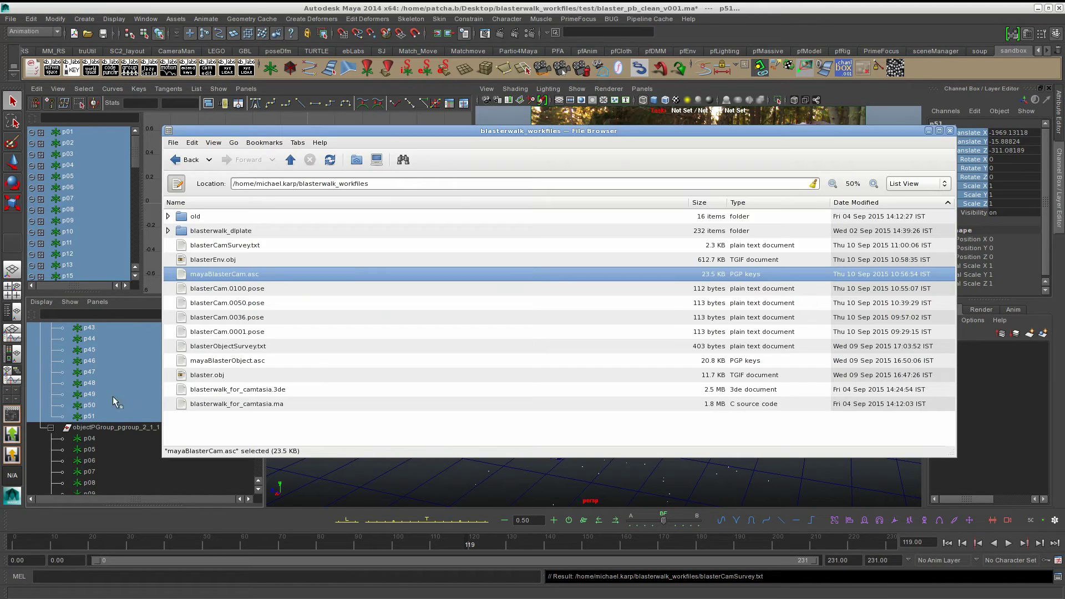
pyautogui.doubleClick(246, 246)
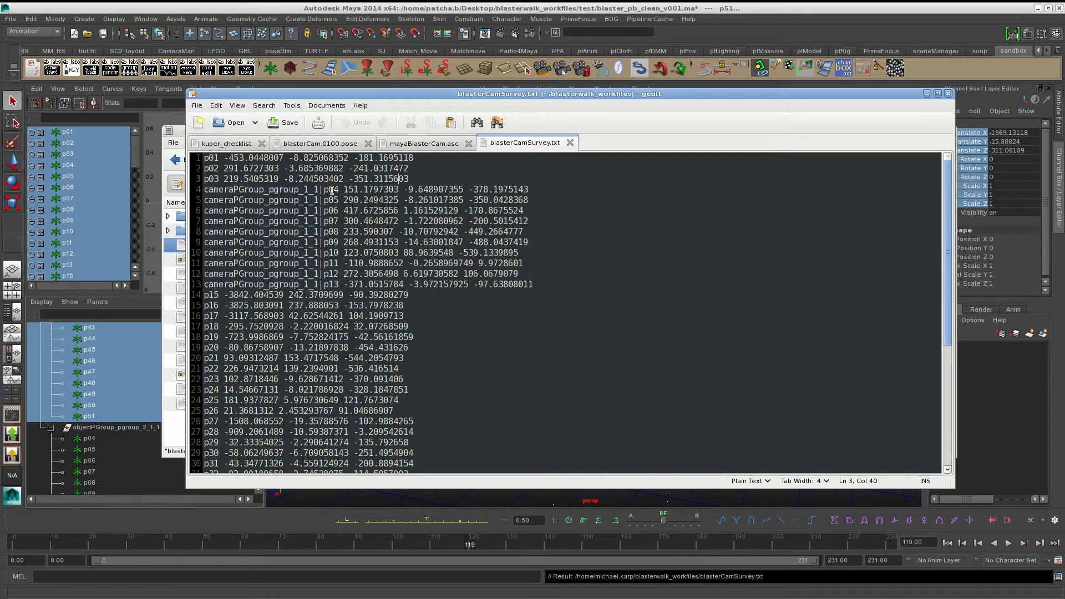
# Step: Delete the cameraPGroup_pgroup_1_1| prefix from every point line with Replace All
pyautogui.moveTo(324, 190); pyautogui.dragTo(199, 193)
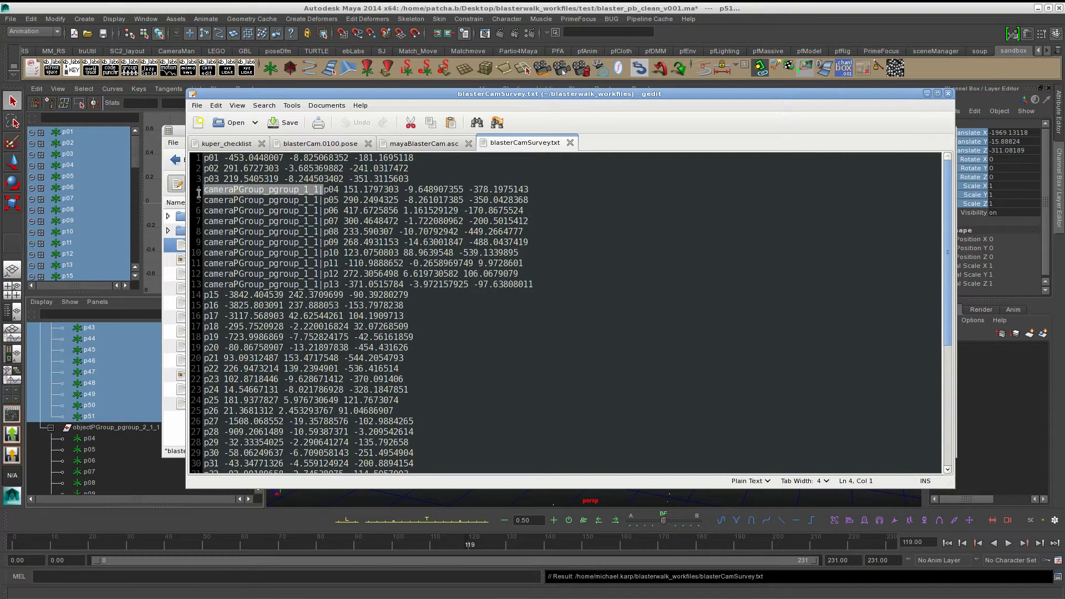
pyautogui.click(265, 105)
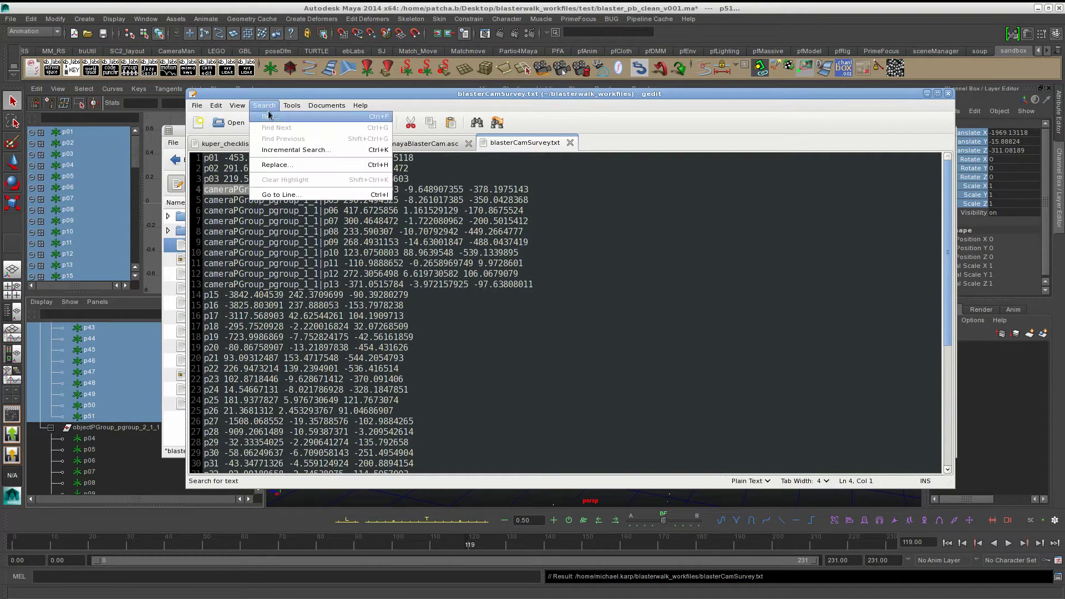
pyautogui.click(298, 166)
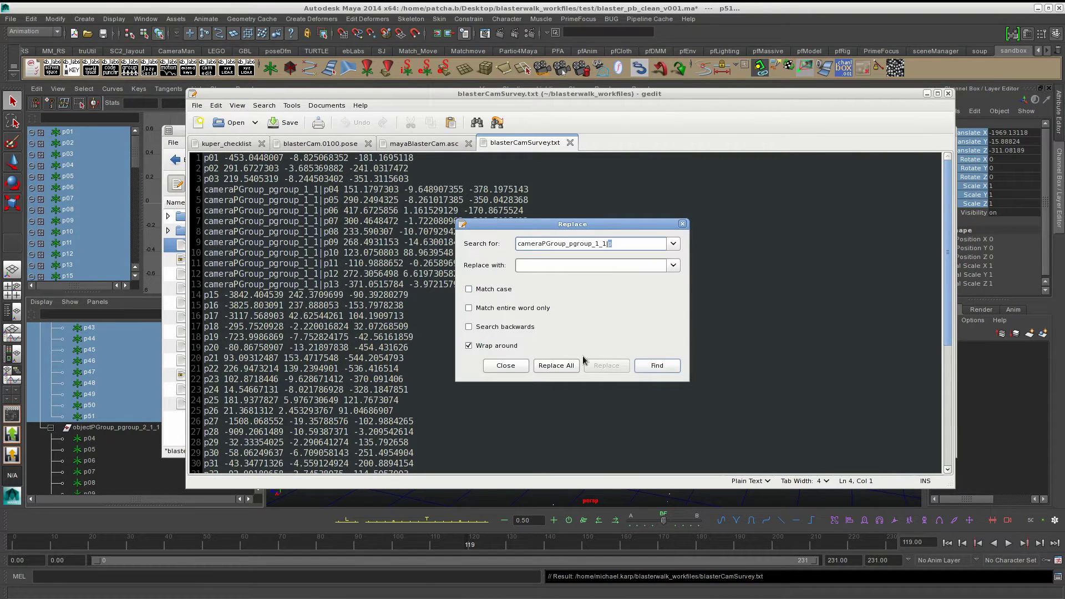
pyautogui.click(556, 365)
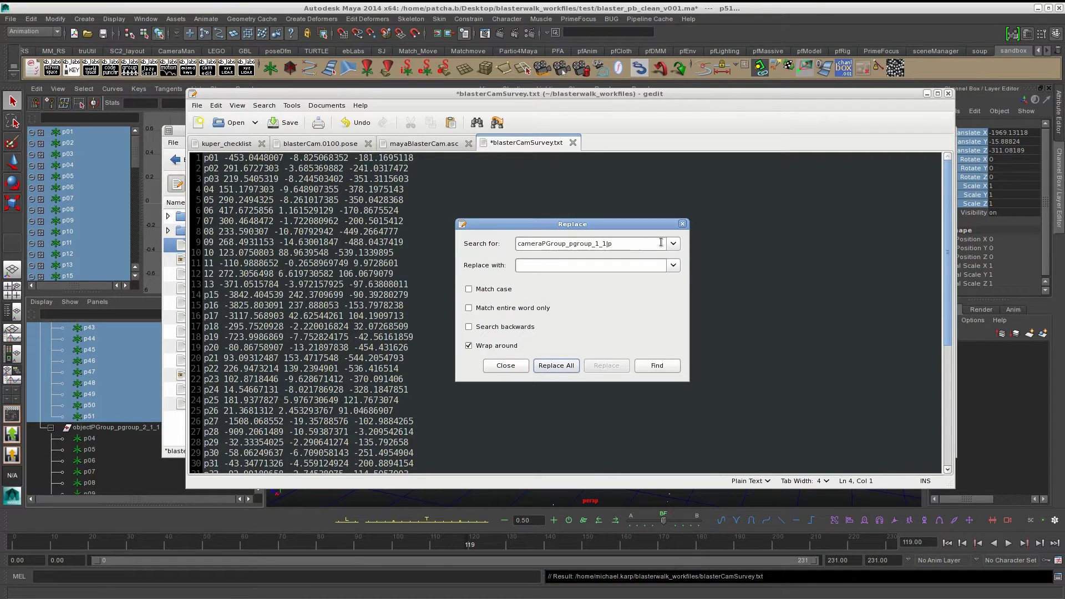
# Step: Remove every 'p' from the point names and save blasterCamSurvey.txt
pyautogui.moveTo(628, 245); pyautogui.dragTo(484, 243)
pyautogui.write('p')
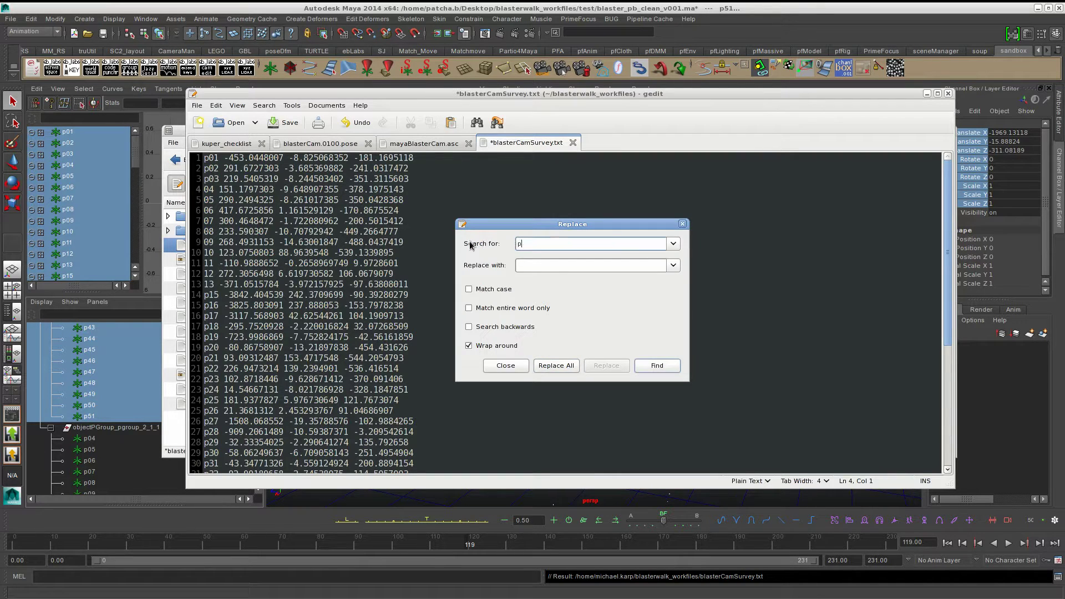
pyautogui.click(557, 366)
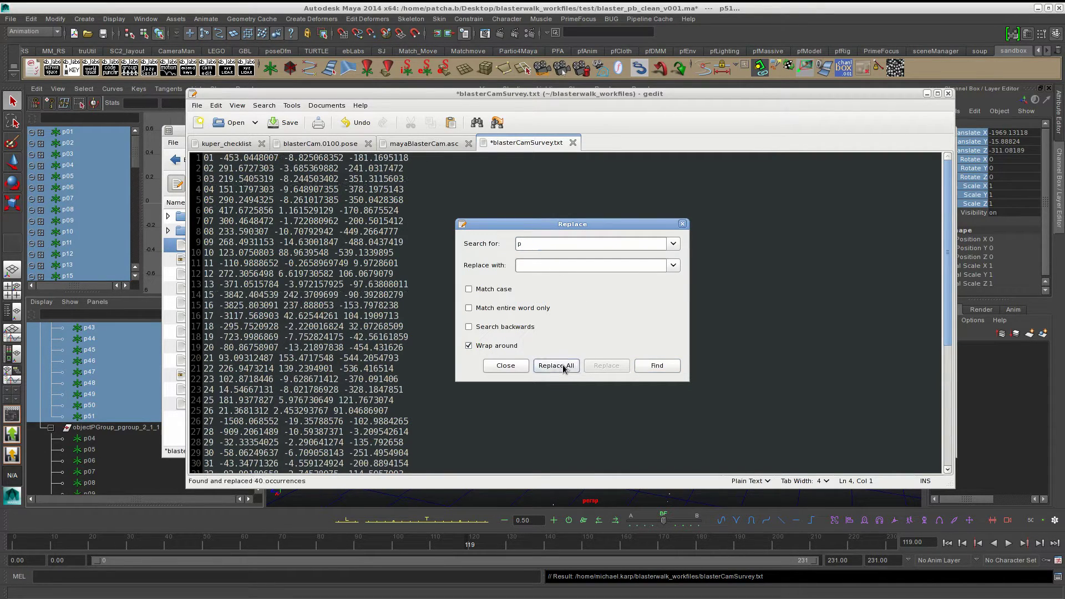
pyautogui.click(682, 225)
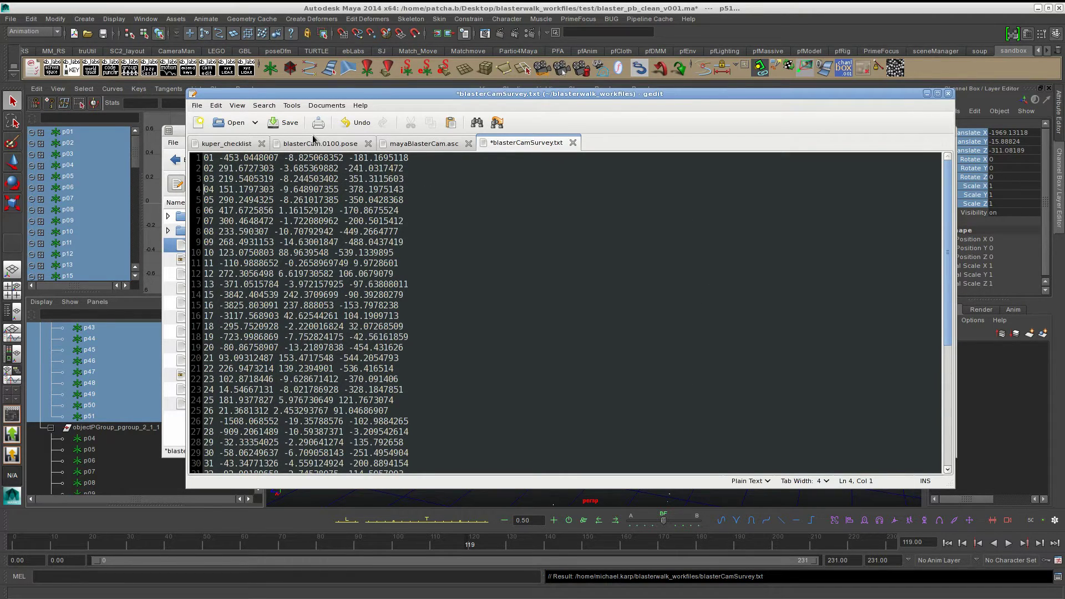
pyautogui.click(290, 125)
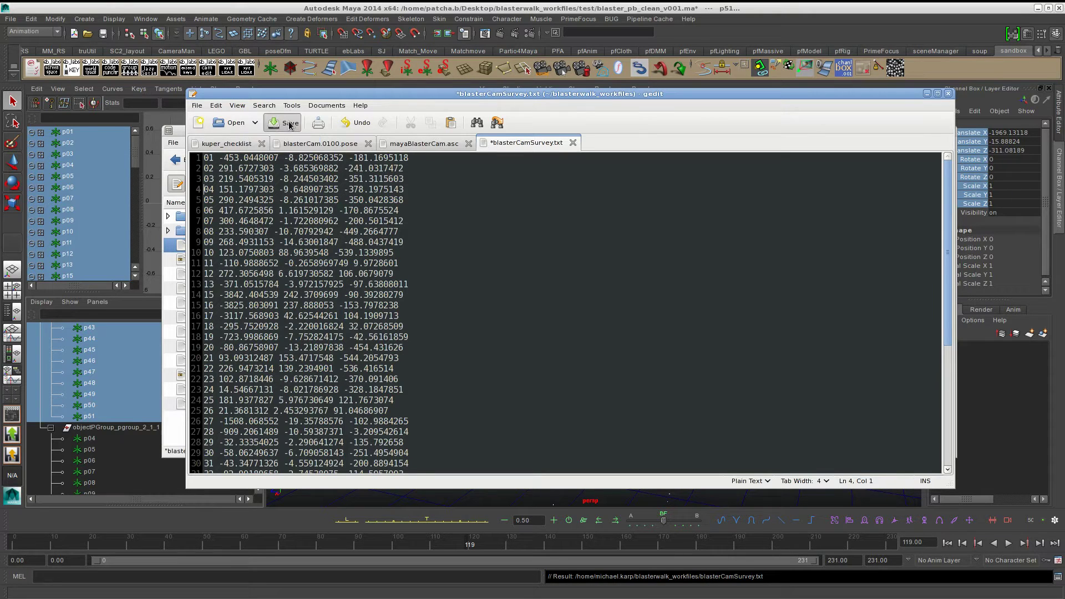
pyautogui.hotkey('alt', 'Tab')
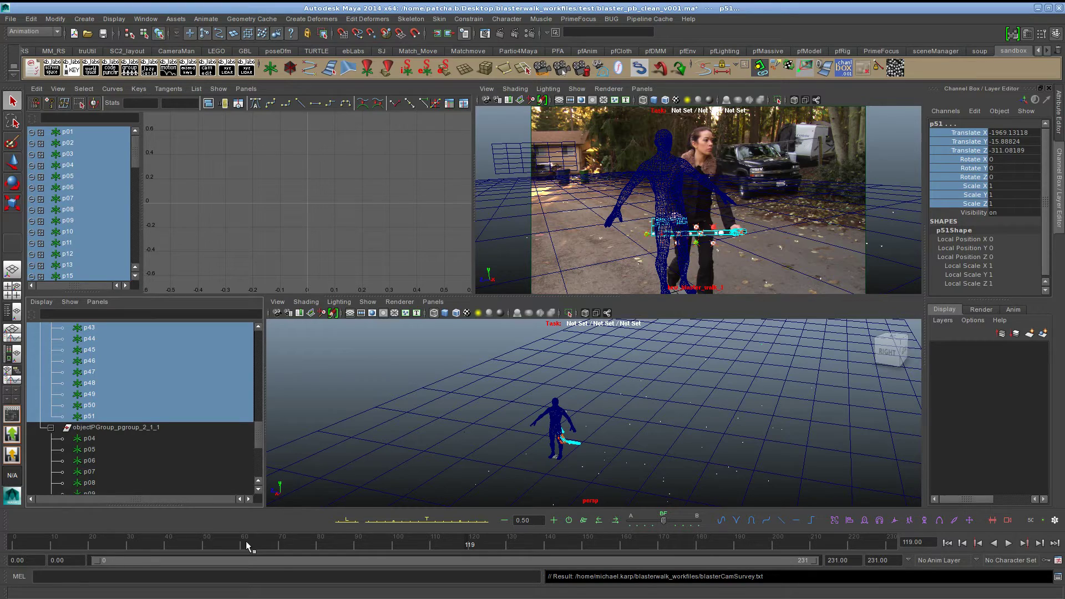
# Step: Select every point in the camera point group in 3DEqualizer4
pyautogui.hotkey('alt', 'Tab')
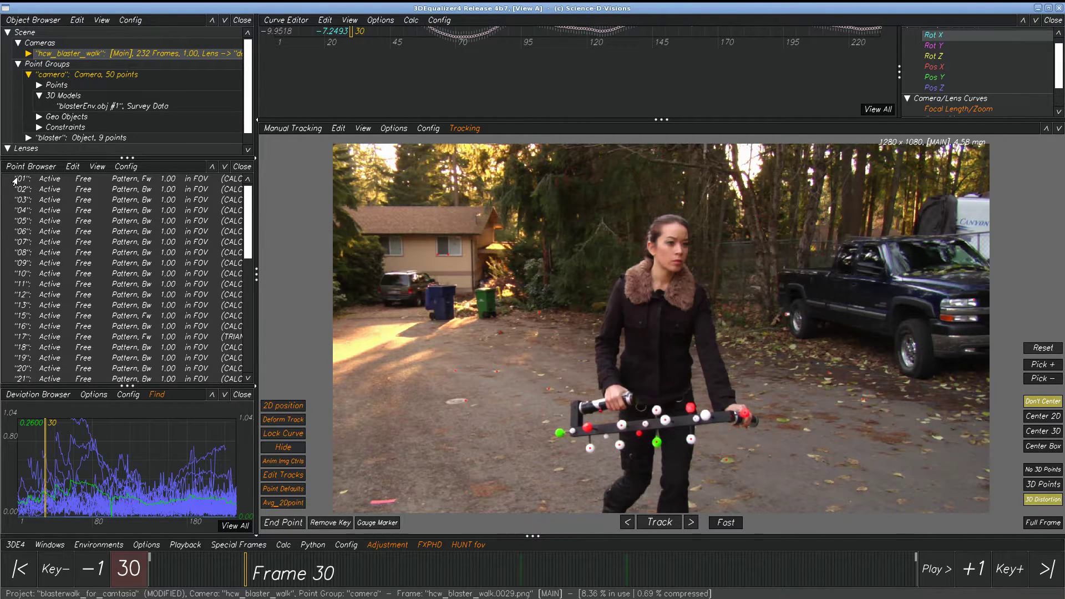
pyautogui.click(82, 184)
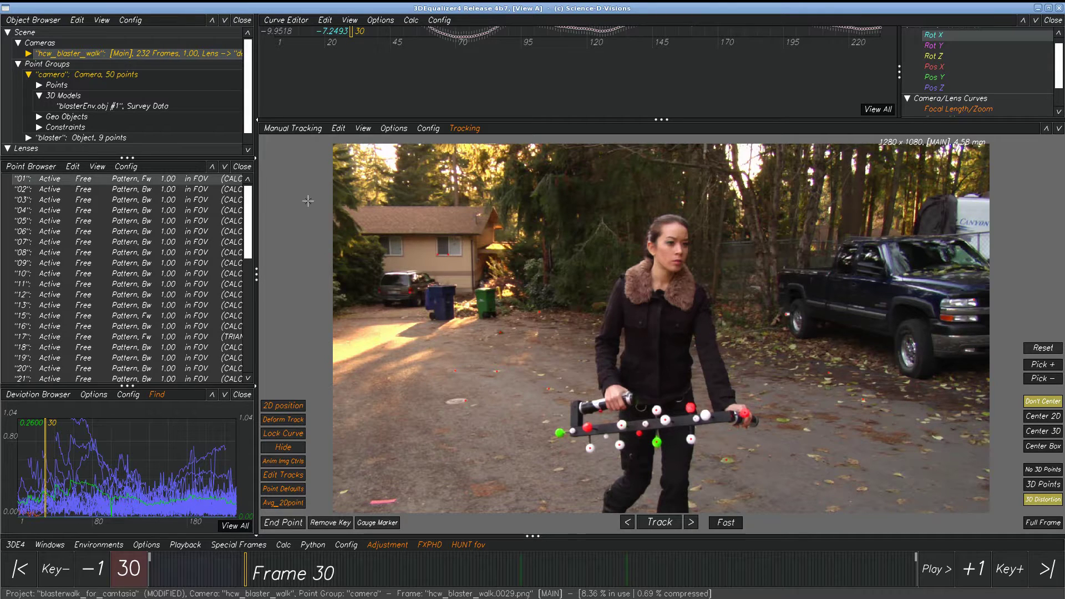
pyautogui.moveTo(245, 228); pyautogui.dragTo(266, 381)
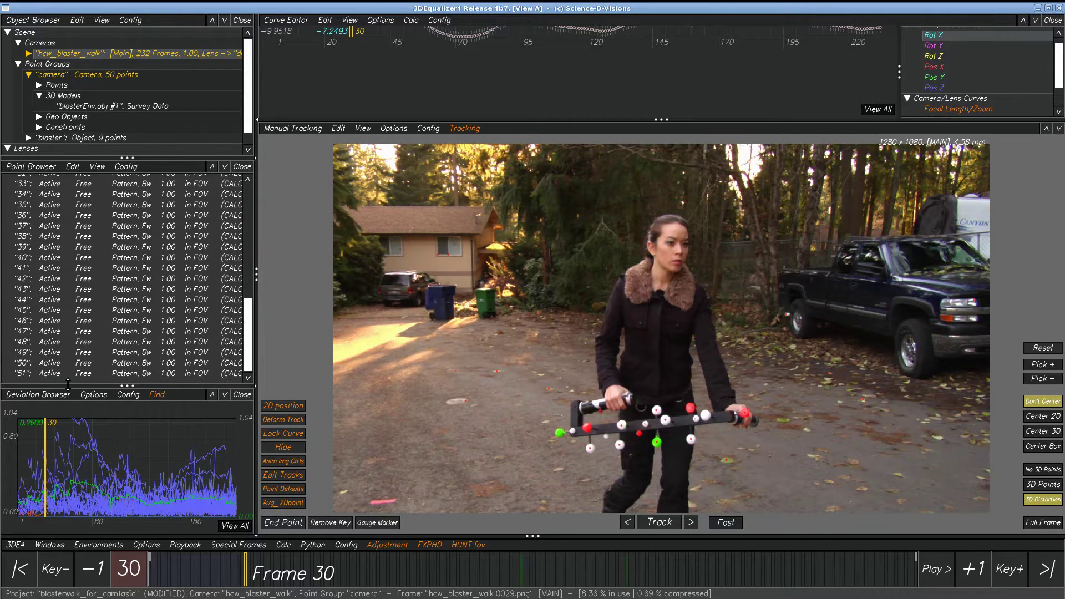
pyautogui.keyDown('shift'); pyautogui.click(48, 375); pyautogui.keyUp('shift')
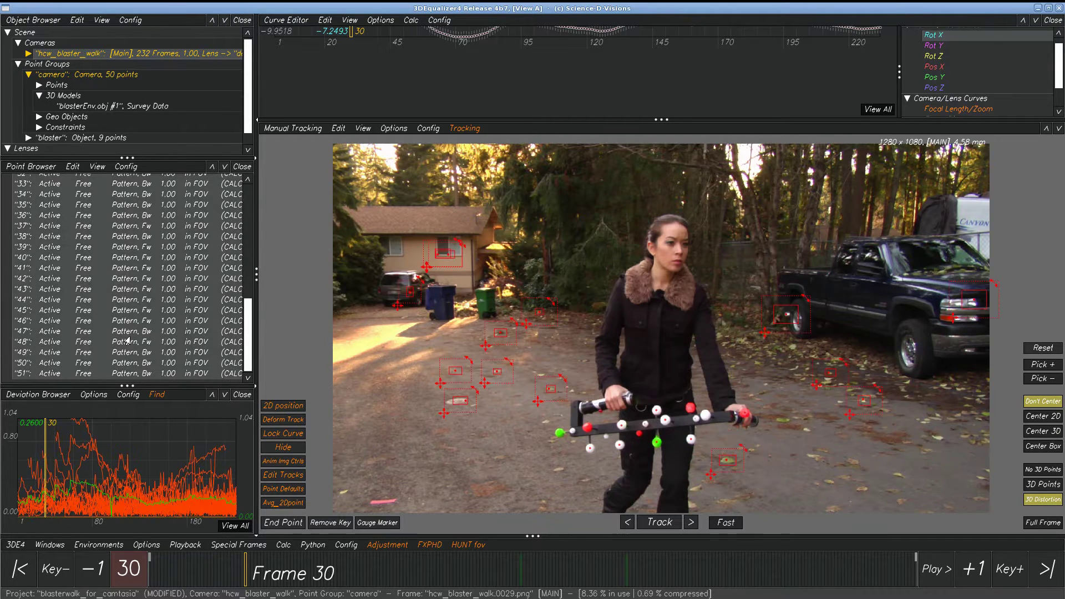
# Step: Import blasterCamSurvey.txt as survey added to existing points of the same name, then scrub to check
pyautogui.click(18, 546)
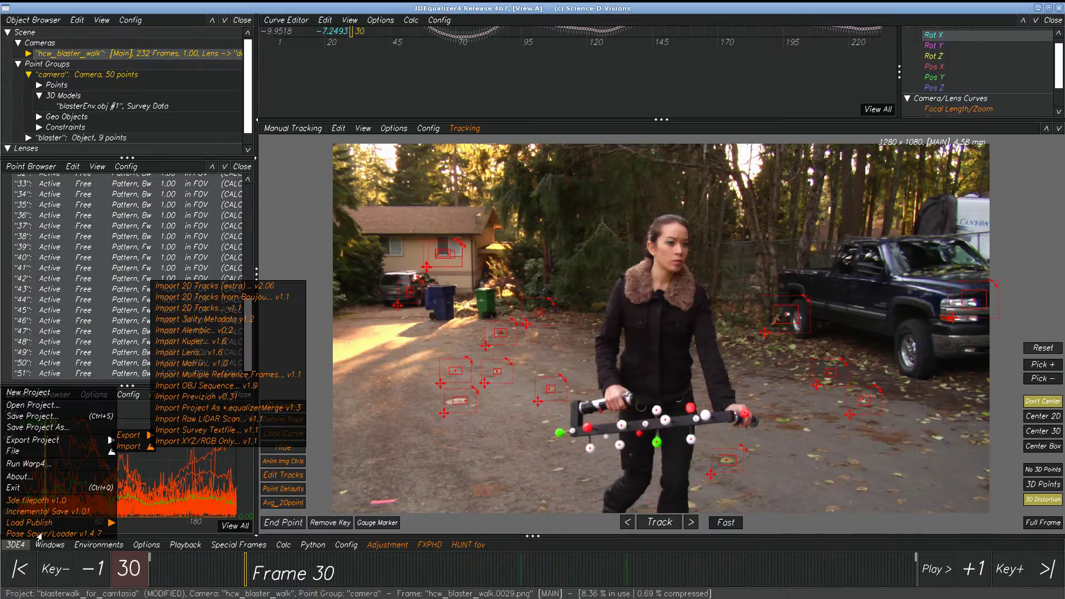
pyautogui.click(194, 431)
pyautogui.click(529, 305)
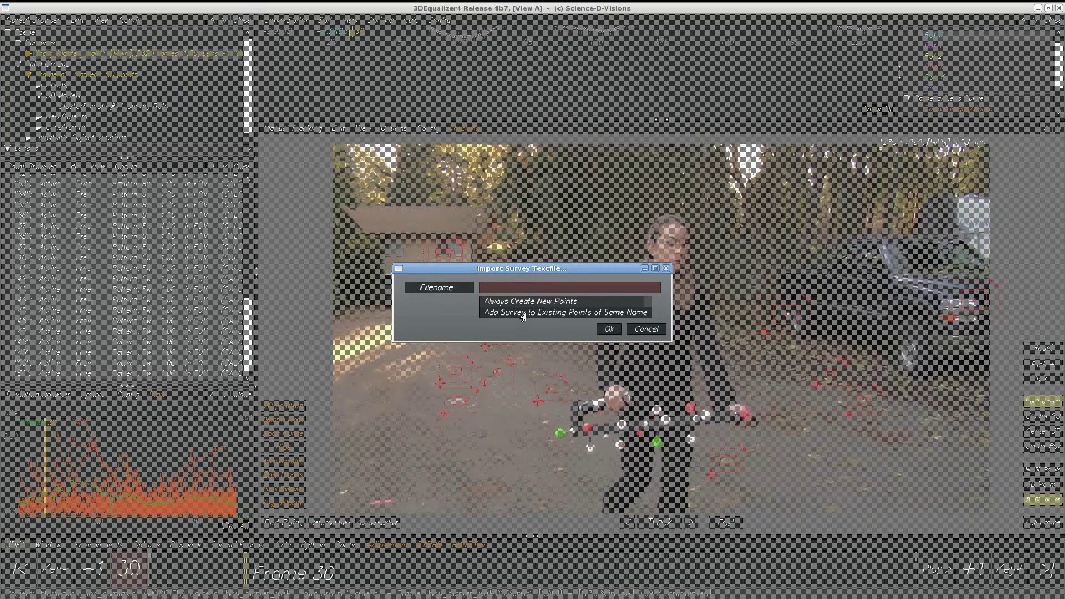
pyautogui.click(524, 314)
pyautogui.click(438, 285)
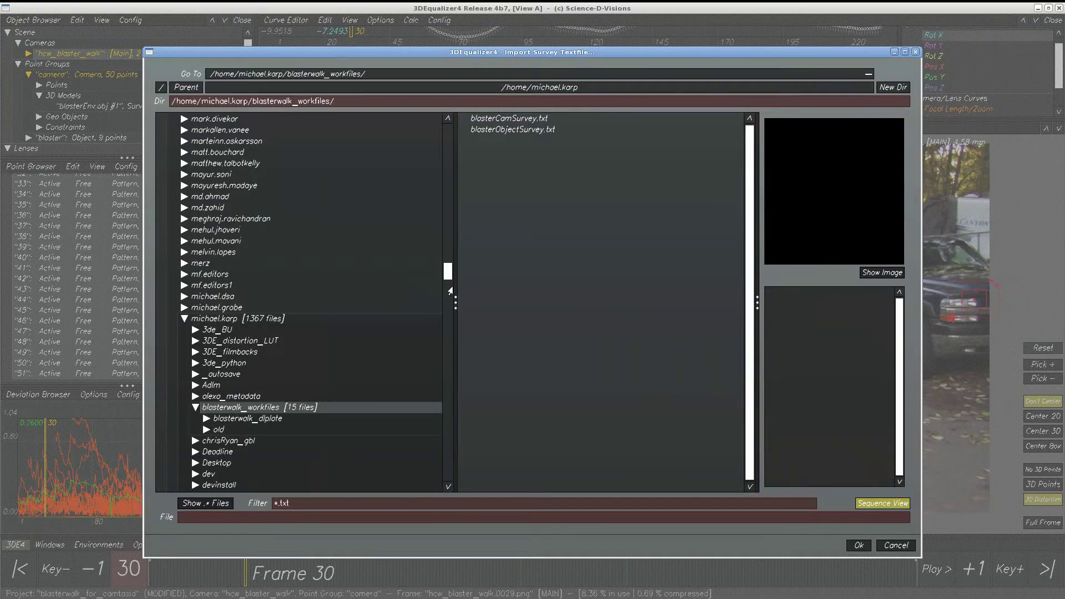
pyautogui.click(526, 119)
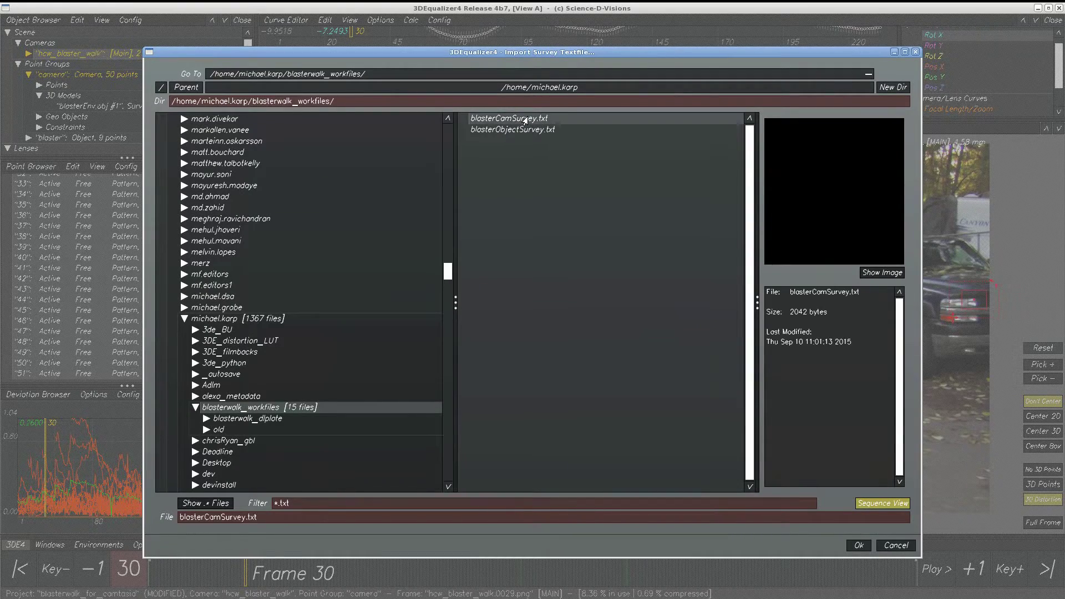
pyautogui.click(859, 546)
pyautogui.click(607, 330)
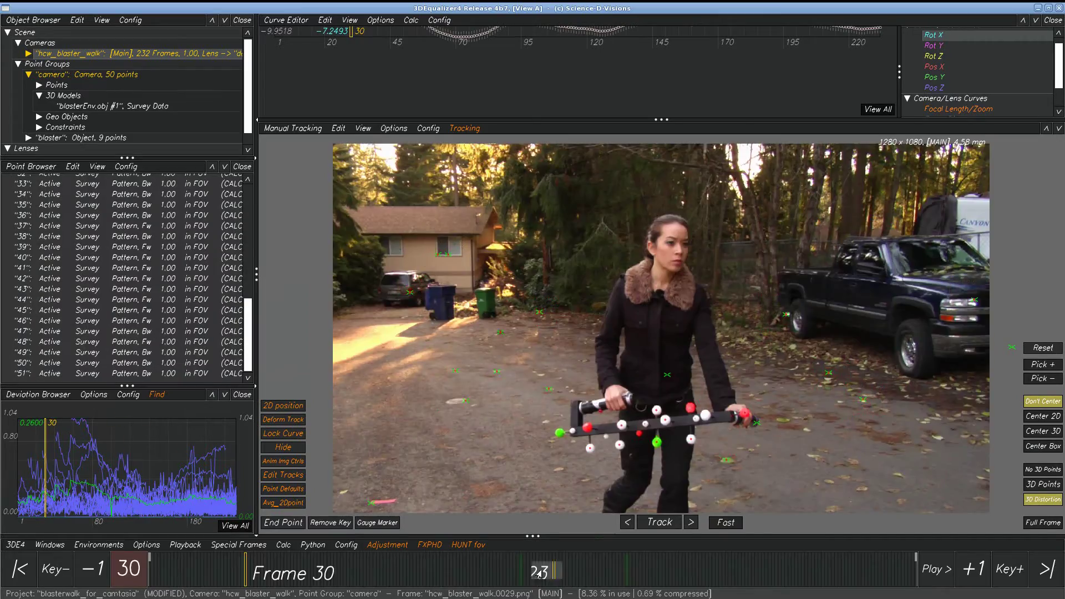
pyautogui.moveTo(553, 573); pyautogui.dragTo(700, 582)
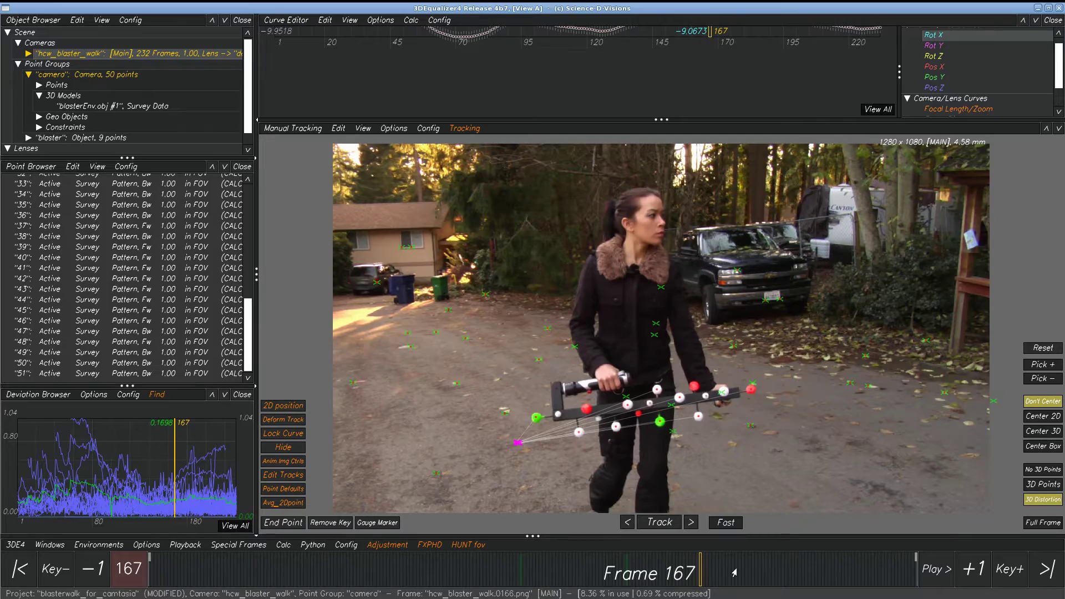
pyautogui.moveTo(703, 579); pyautogui.dragTo(397, 585)
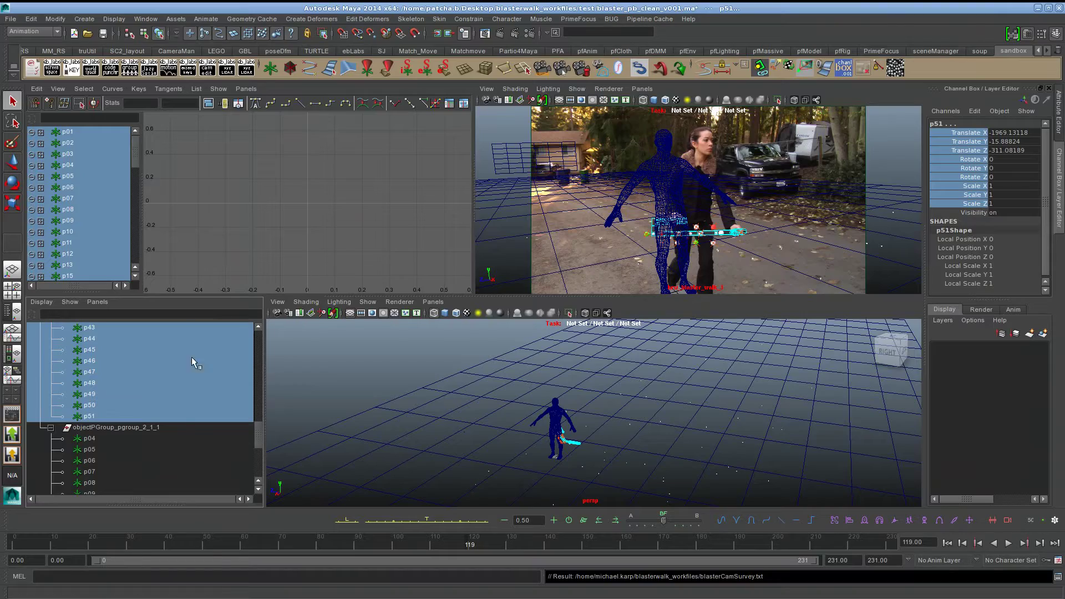
# Step: Select objectPGroup_pgroup_2_1_1 in the Outliner and scrub to check its motion
pyautogui.scroll(5, 178, 409)
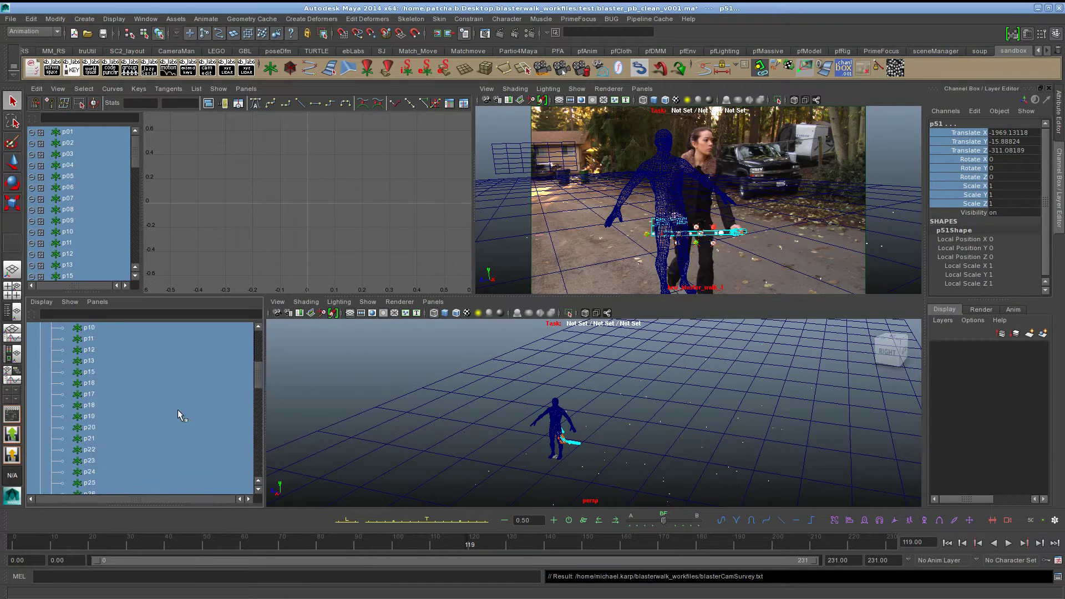
pyautogui.click(96, 395)
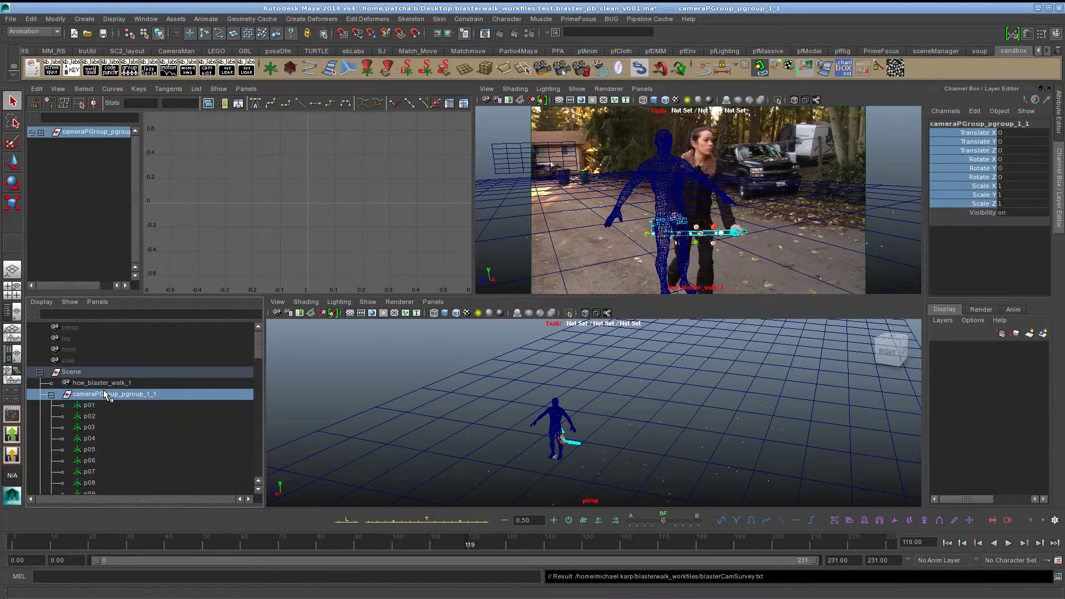
pyautogui.scroll(-15, 118, 395)
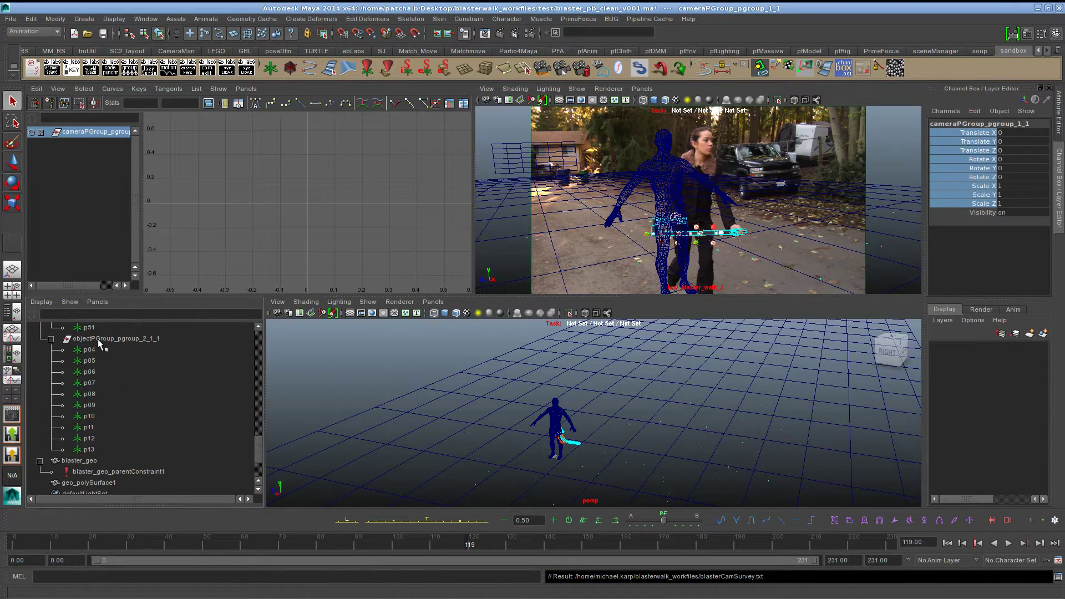
pyautogui.click(97, 338)
pyautogui.moveTo(488, 541)
pyautogui.mouseDown()
pyautogui.moveTo(158, 541)
pyautogui.moveTo(511, 549)
pyautogui.mouseUp()
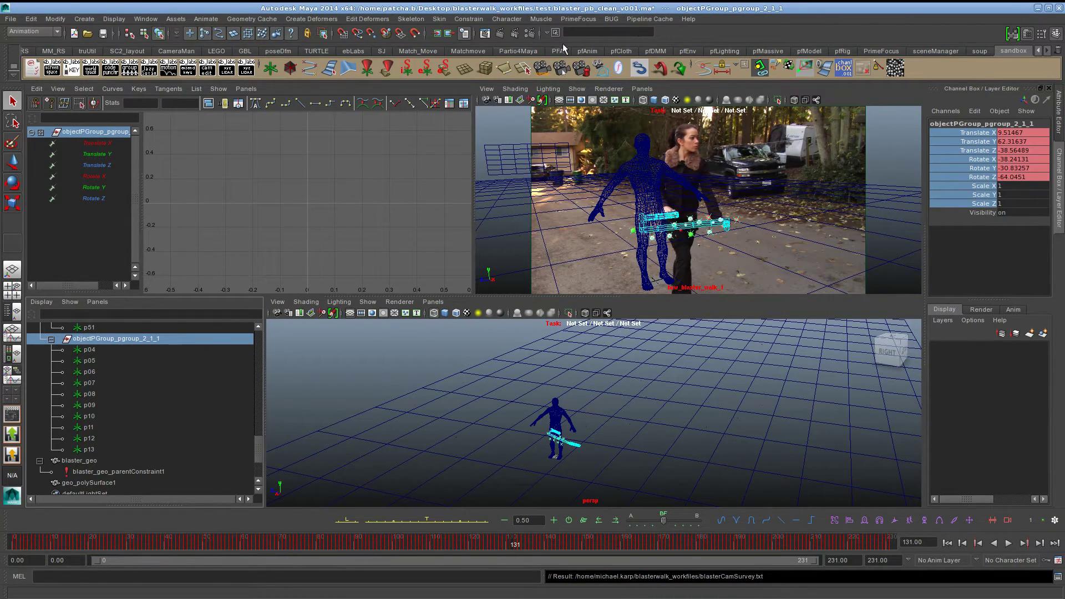
# Step: Export its animation with the Matchmove shelf's Kuper button over mayaBlasterObject.asc
pyautogui.click(471, 51)
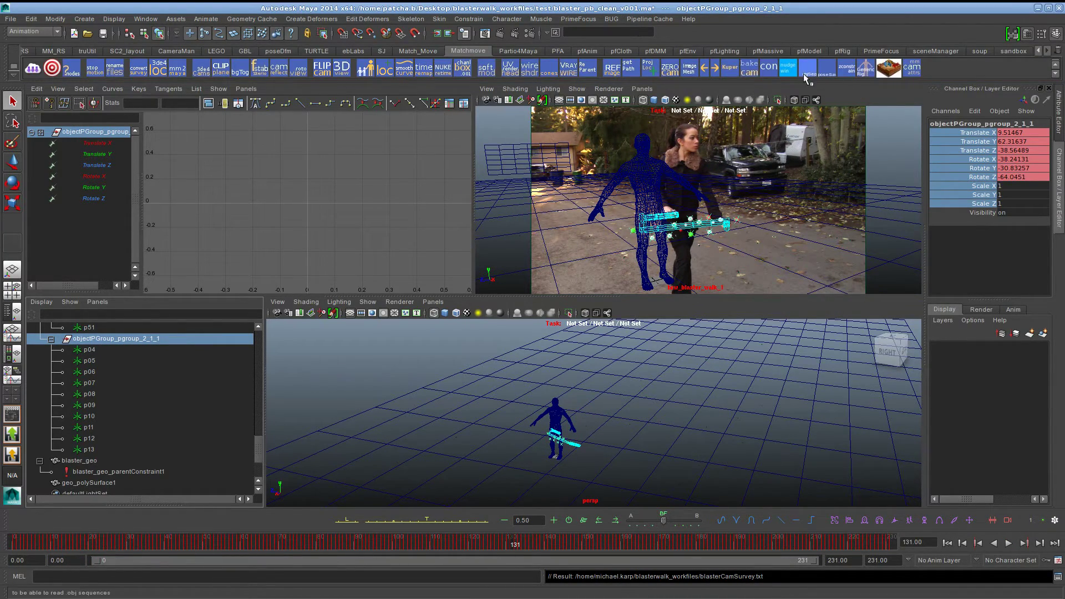
pyautogui.click(730, 68)
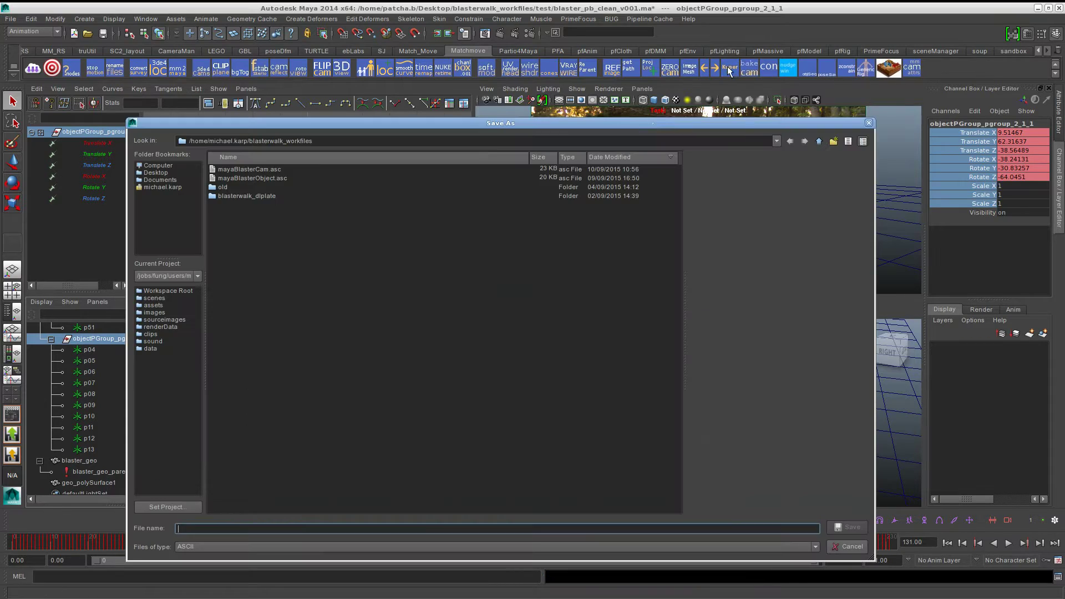
pyautogui.click(272, 177)
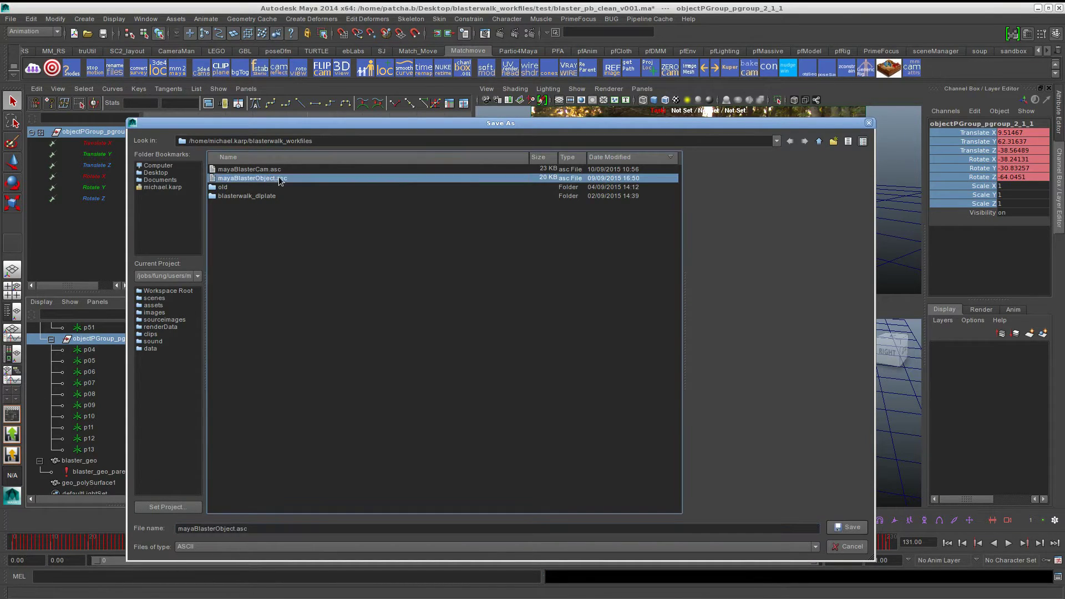
pyautogui.click(849, 528)
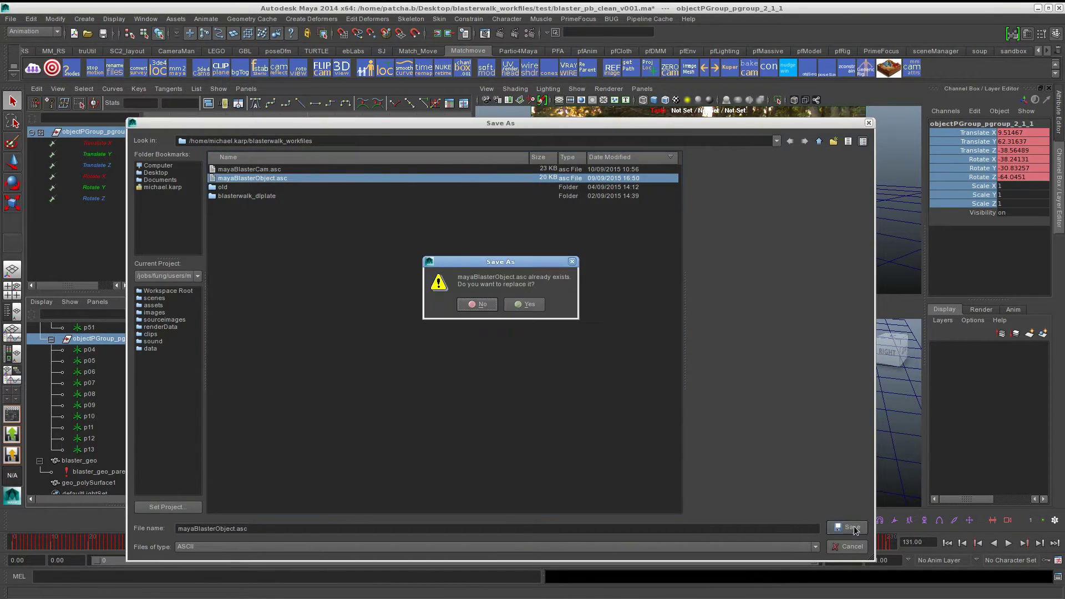
pyautogui.click(533, 303)
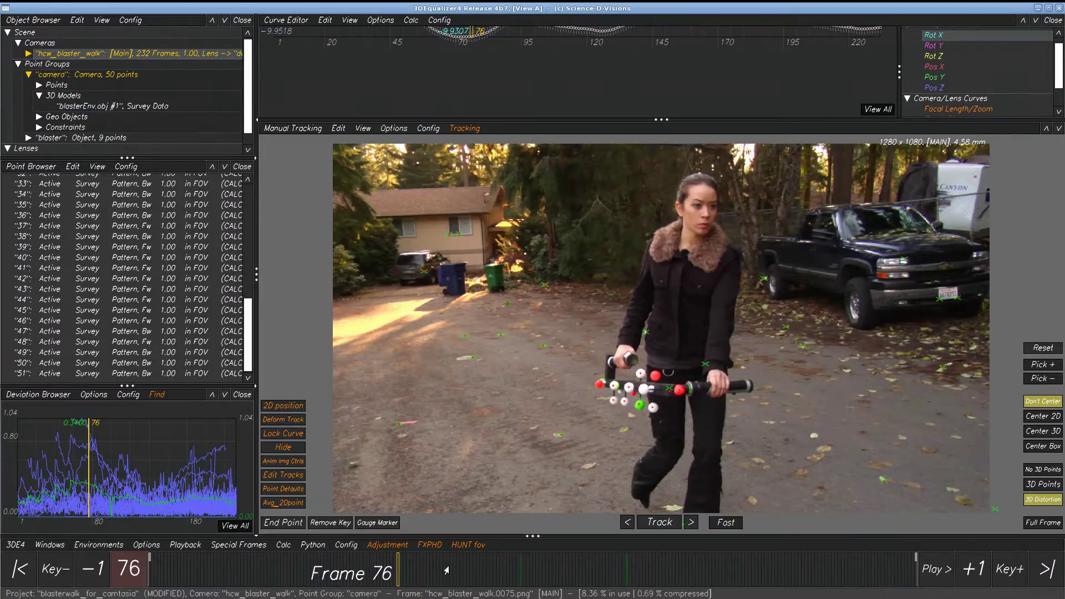
# Step: Jump to frame 85 and scrub back through the shot in the Lineup view
pyautogui.click(427, 569)
pyautogui.press('F6')
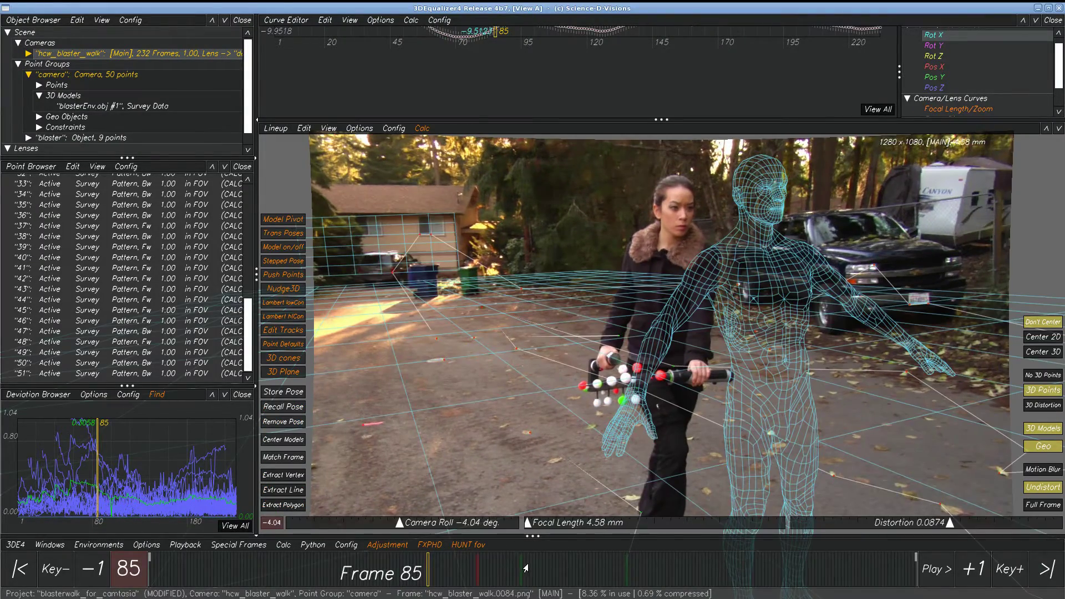
pyautogui.moveTo(526, 568); pyautogui.dragTo(235, 569)
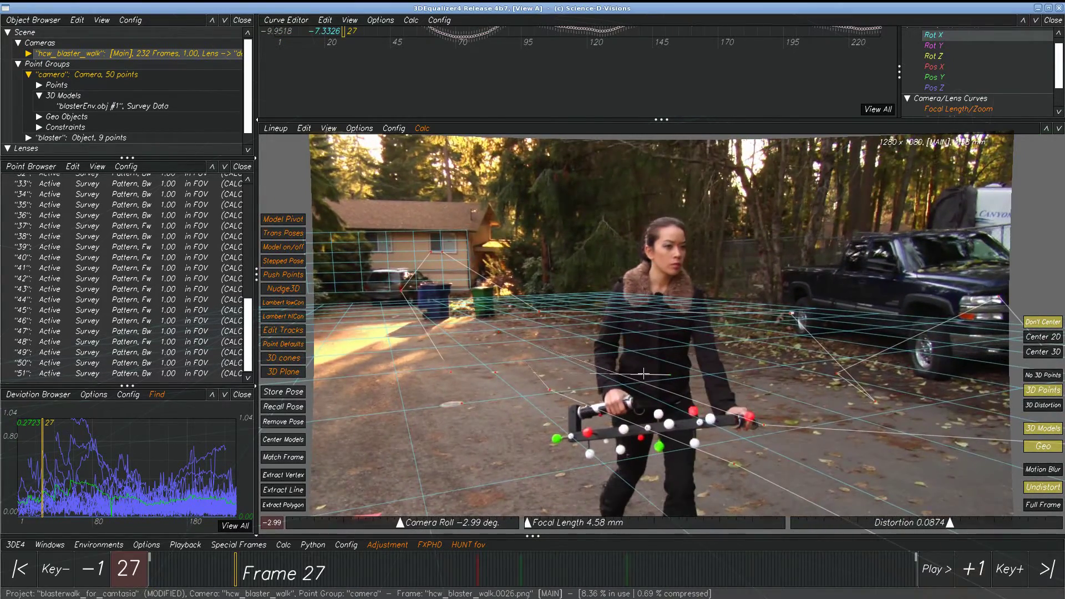
# Step: Switch to the 3D Orientation view, orbit out to an overview and settle on frame 150
pyautogui.press('F7')
pyautogui.moveTo(643, 374); pyautogui.dragTo(718, 390)
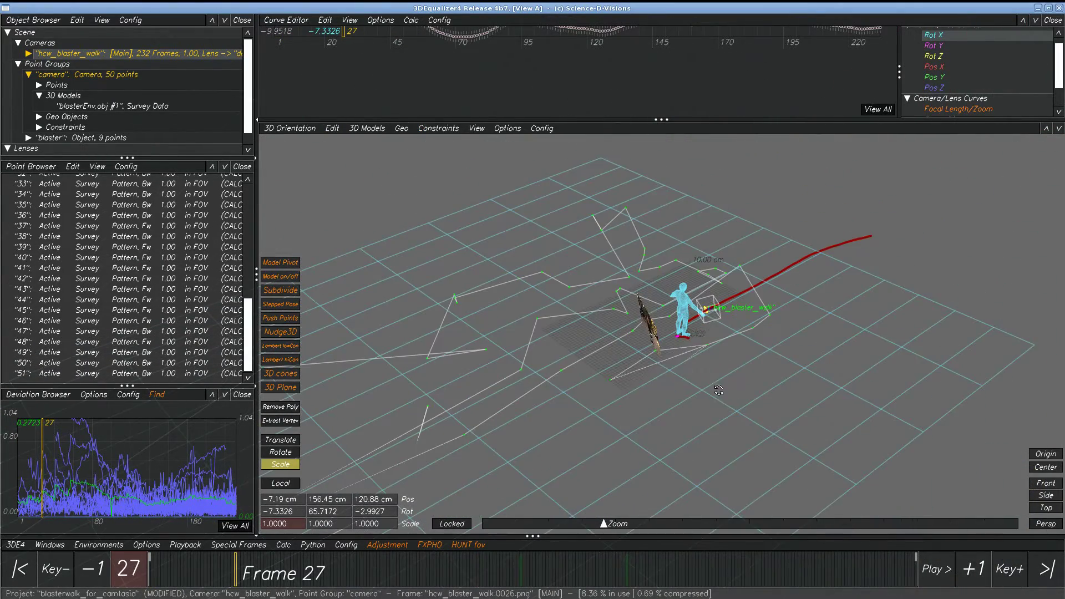
pyautogui.moveTo(646, 574)
pyautogui.mouseDown()
pyautogui.moveTo(381, 571)
pyautogui.moveTo(699, 571)
pyautogui.moveTo(644, 572)
pyautogui.mouseUp()
pyautogui.moveTo(693, 327); pyautogui.dragTo(421, 299)
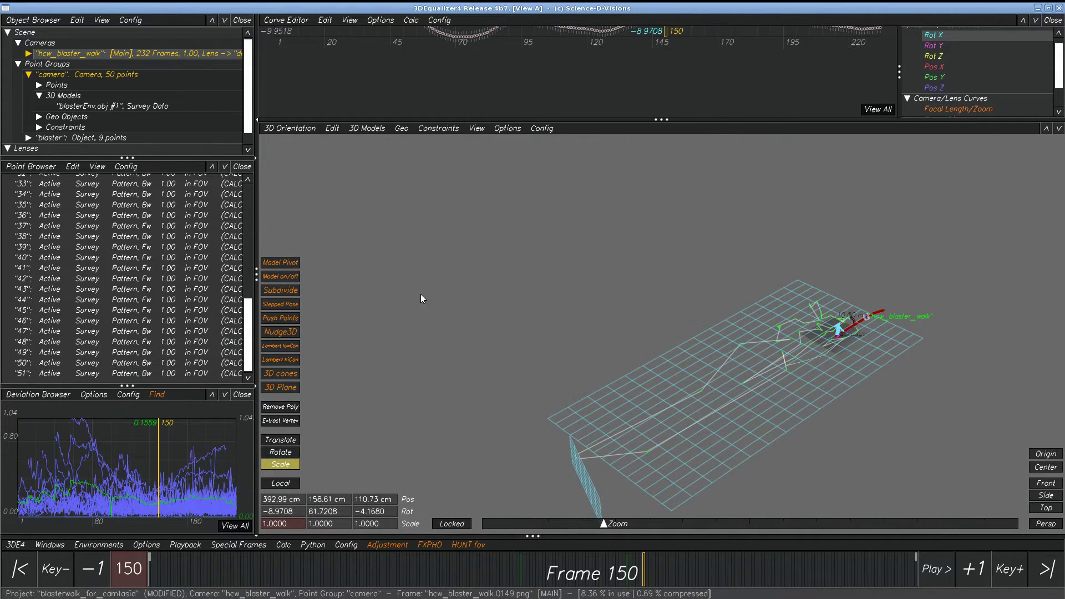
pyautogui.scroll(-1, 134, 94)
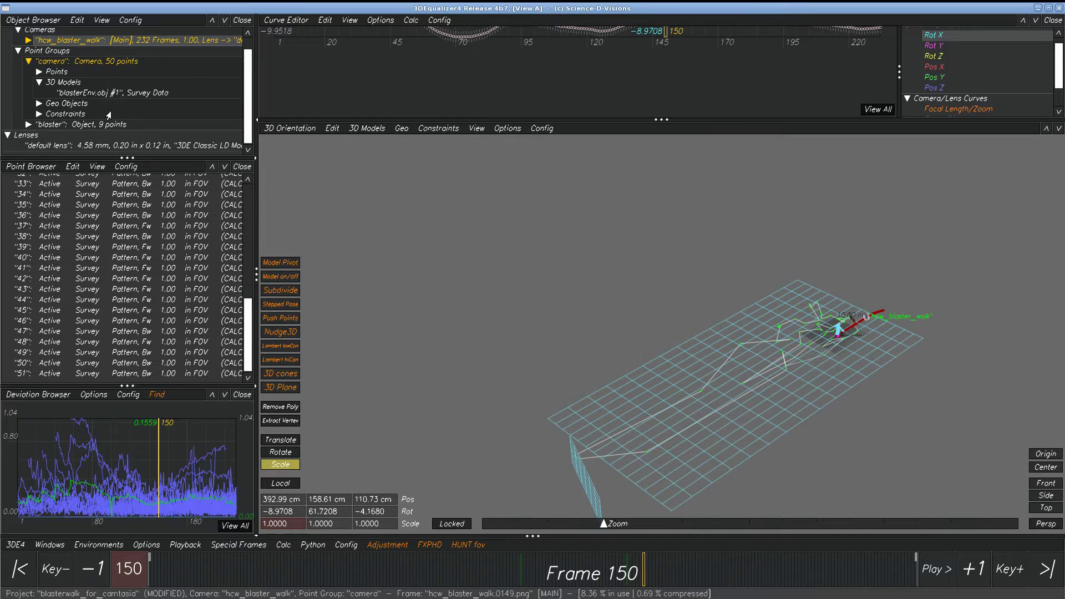
# Step: Set the blaster point group's Scale X to 1
pyautogui.doubleClick(82, 127)
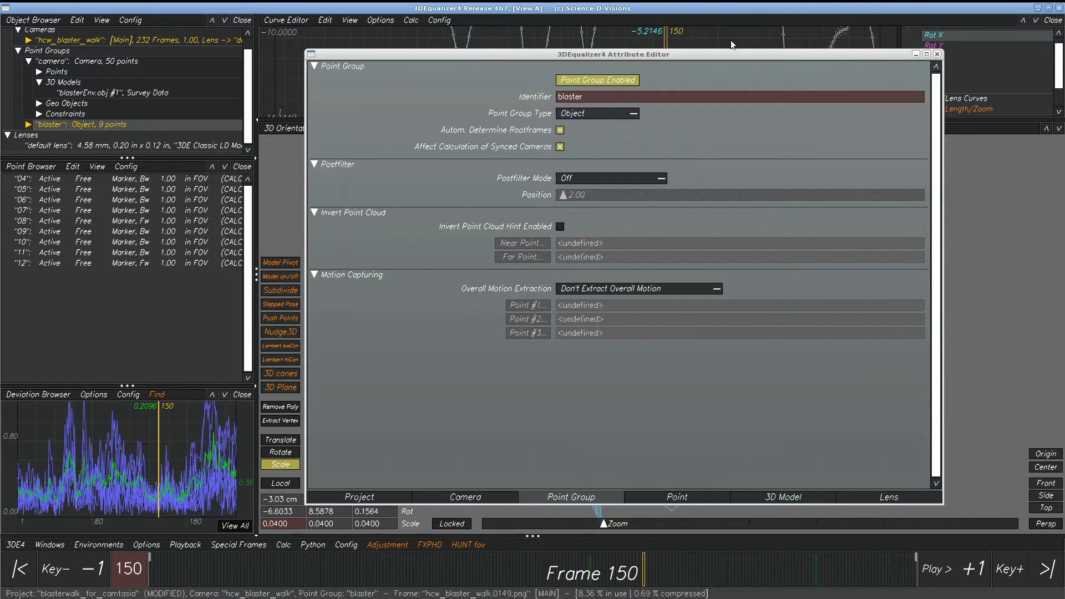
pyautogui.click(937, 54)
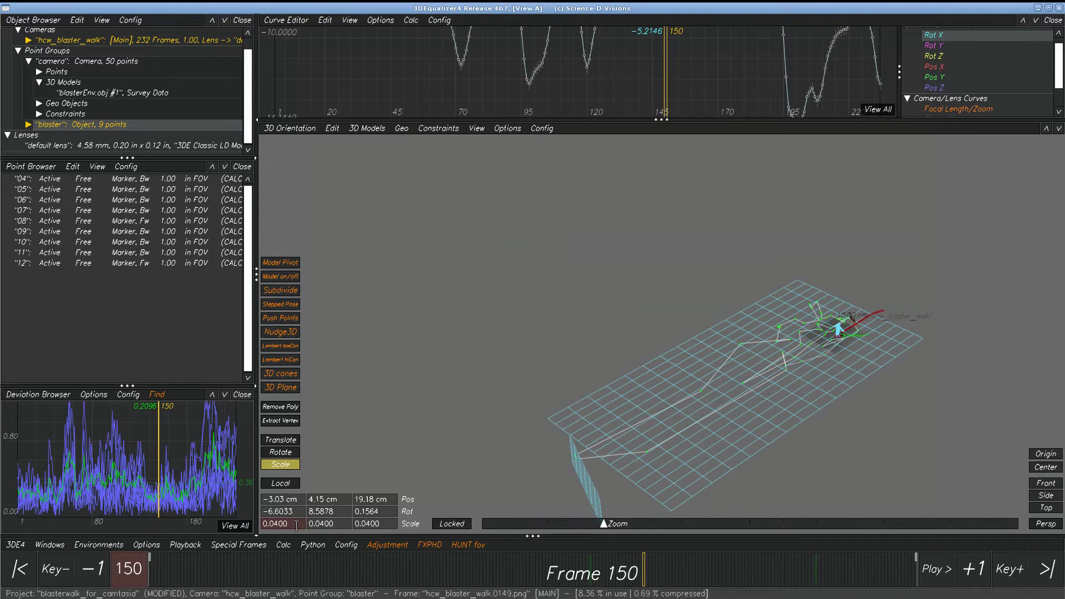
pyautogui.moveTo(296, 525); pyautogui.dragTo(206, 526)
pyautogui.write('1')
pyautogui.press('Return')
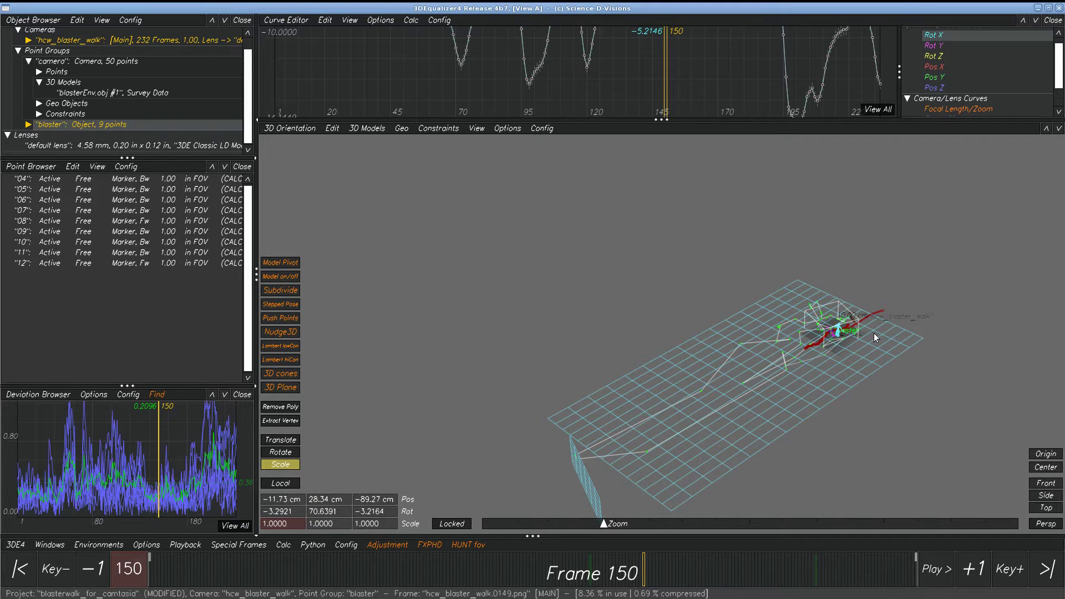
# Step: Try scaling the blaster interactively in the 3D view, then reset Scale X from 0.6797 to 1
pyautogui.scroll(5, 874, 337)
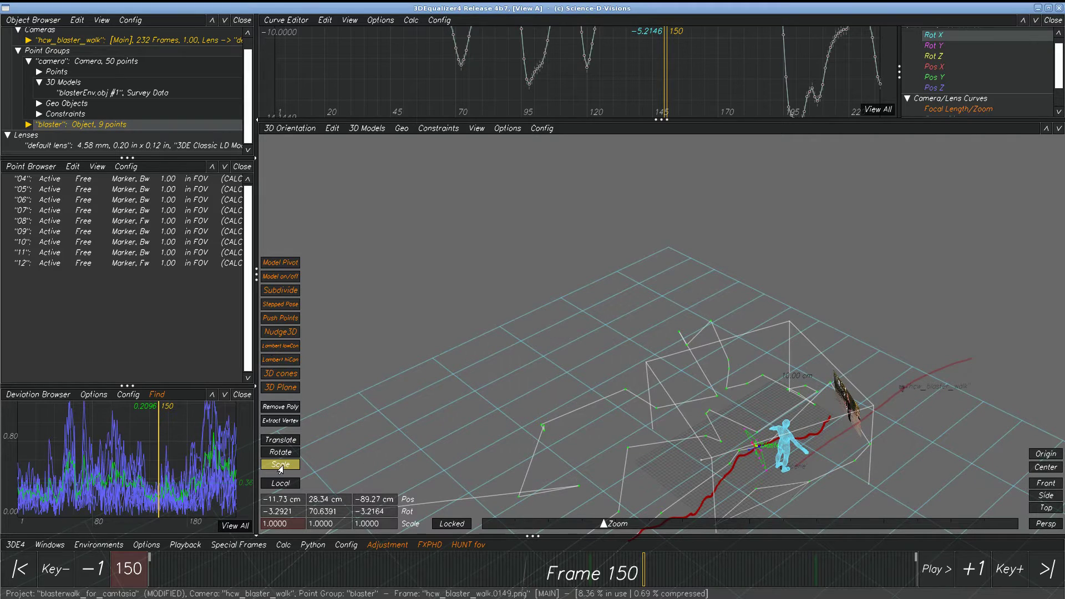
pyautogui.moveTo(941, 466); pyautogui.dragTo(641, 393, button='middle')
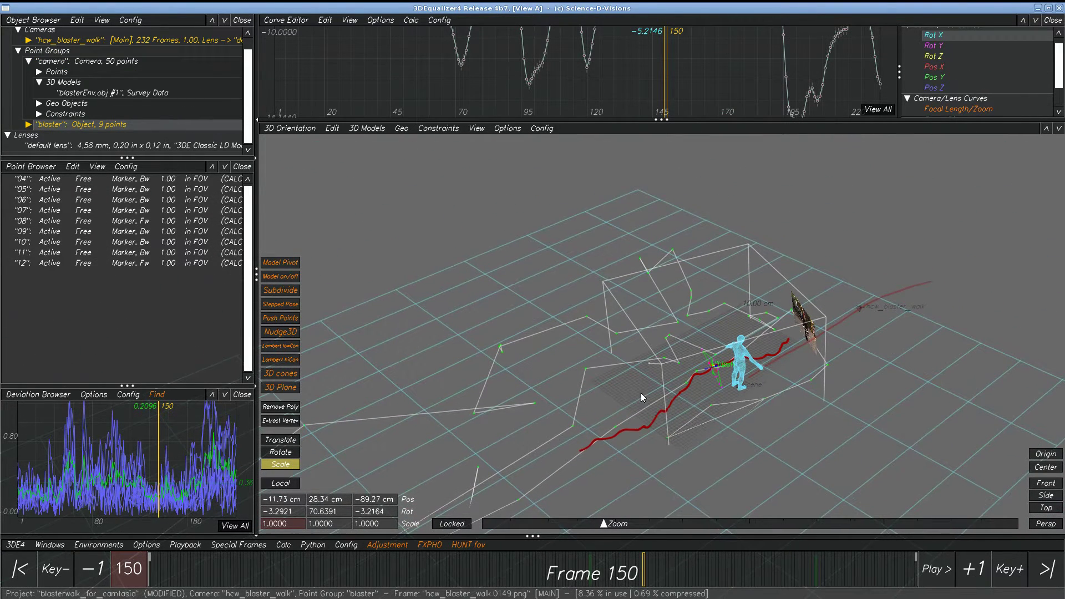
pyautogui.moveTo(650, 367); pyautogui.dragTo(657, 397)
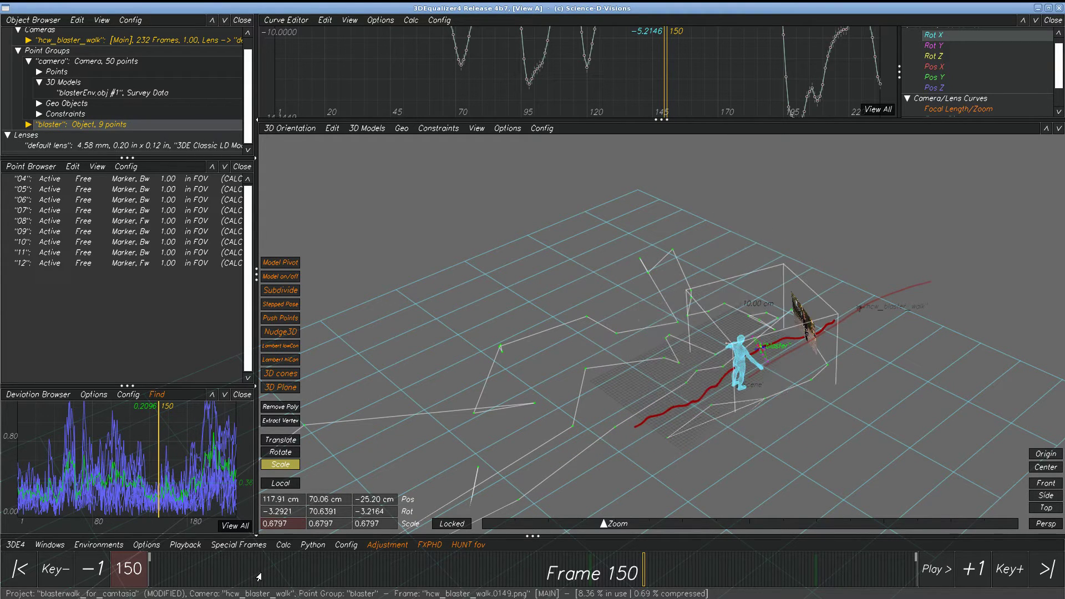
pyautogui.moveTo(264, 524); pyautogui.dragTo(280, 524)
pyautogui.doubleClick(283, 524)
pyautogui.write('1')
pyautogui.press('Return')
# Step: Check the lineup at frame 95, then return to Manual Tracking and step through frames
pyautogui.press('F2')
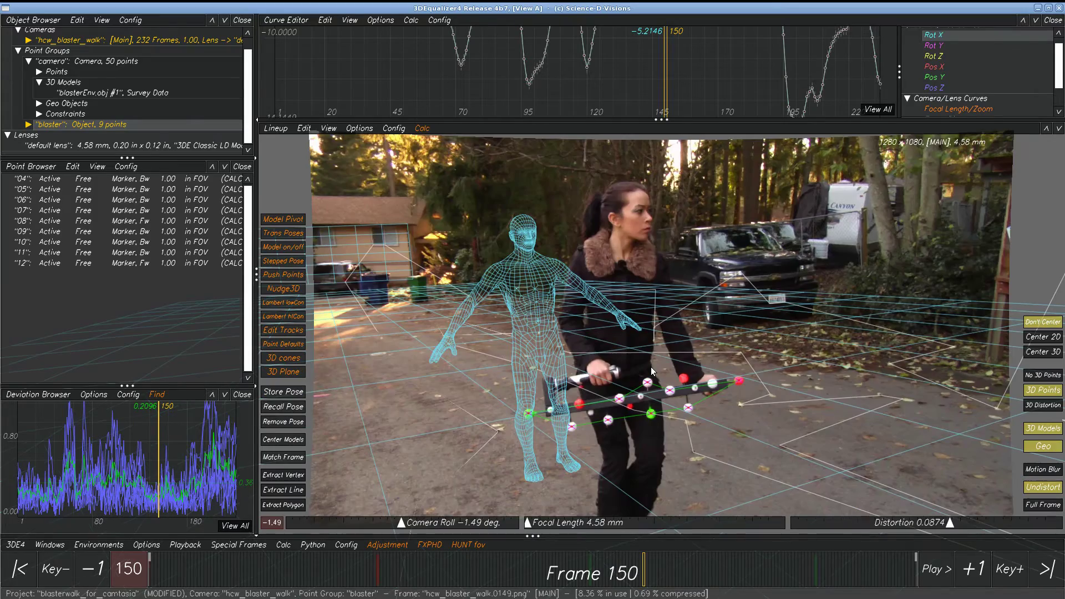
pyautogui.moveTo(726, 271); pyautogui.dragTo(614, 364)
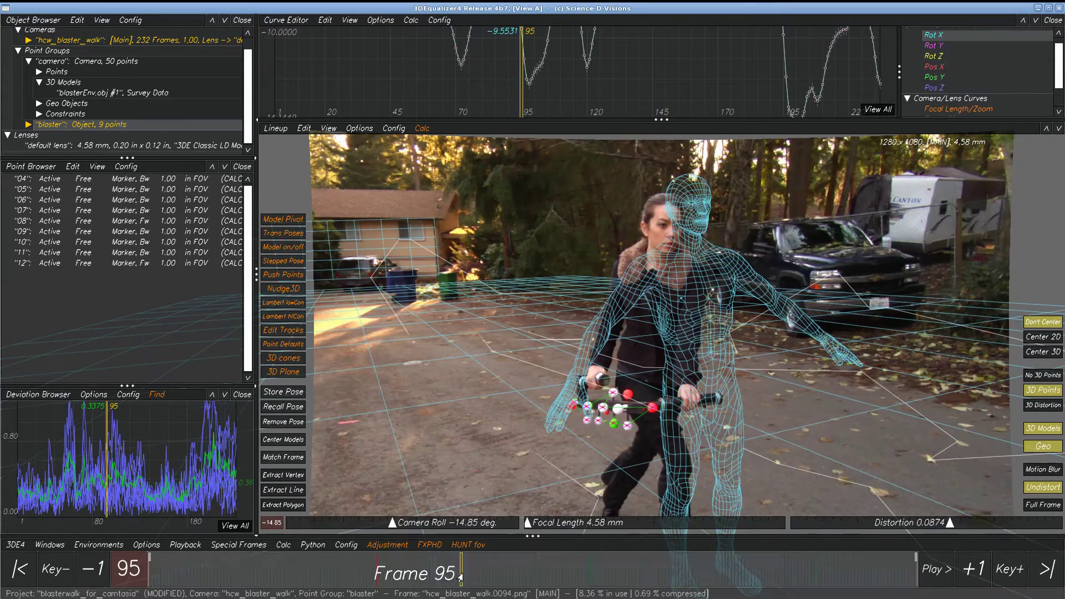
pyautogui.press('F1')
pyautogui.moveTo(571, 572); pyautogui.dragTo(600, 573)
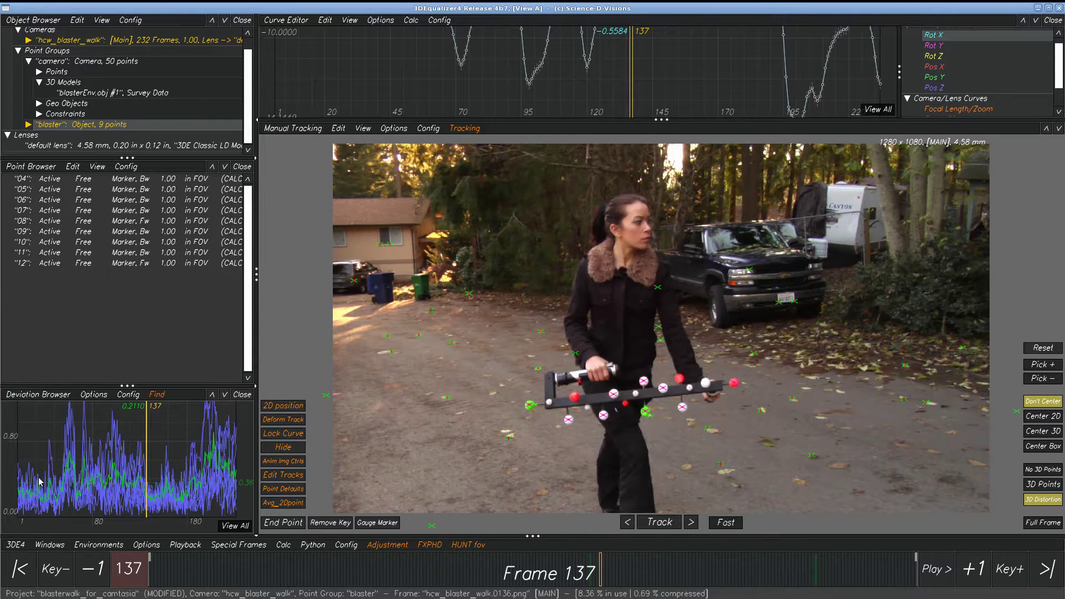
# Step: Import mayaBlasterObject.asc with Import Kuper using a Frame Offset of 1
pyautogui.click(16, 545)
pyautogui.moveTo(113, 451)
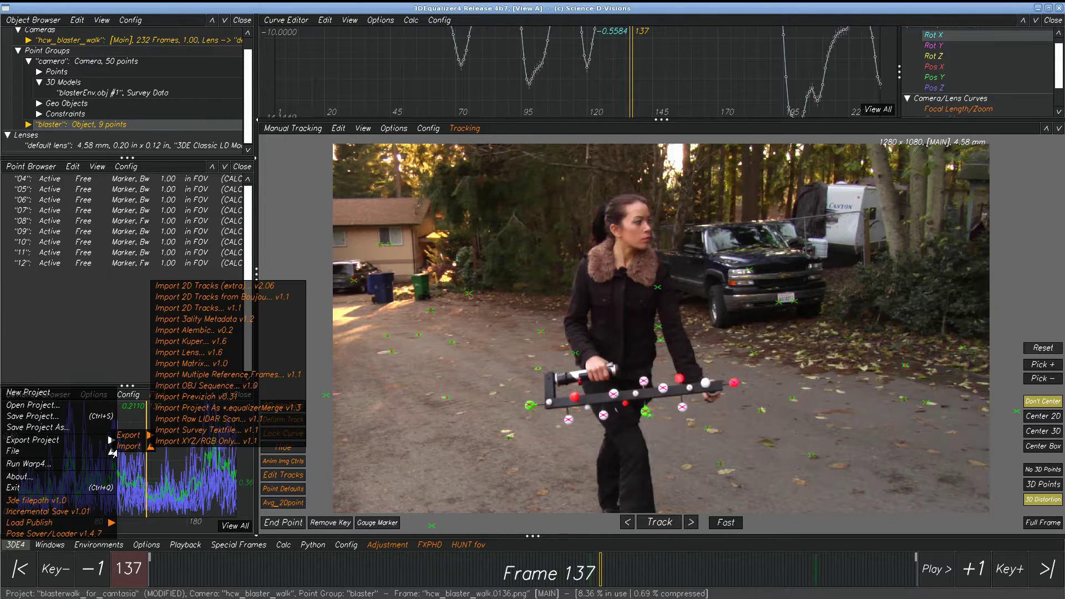
pyautogui.click(198, 345)
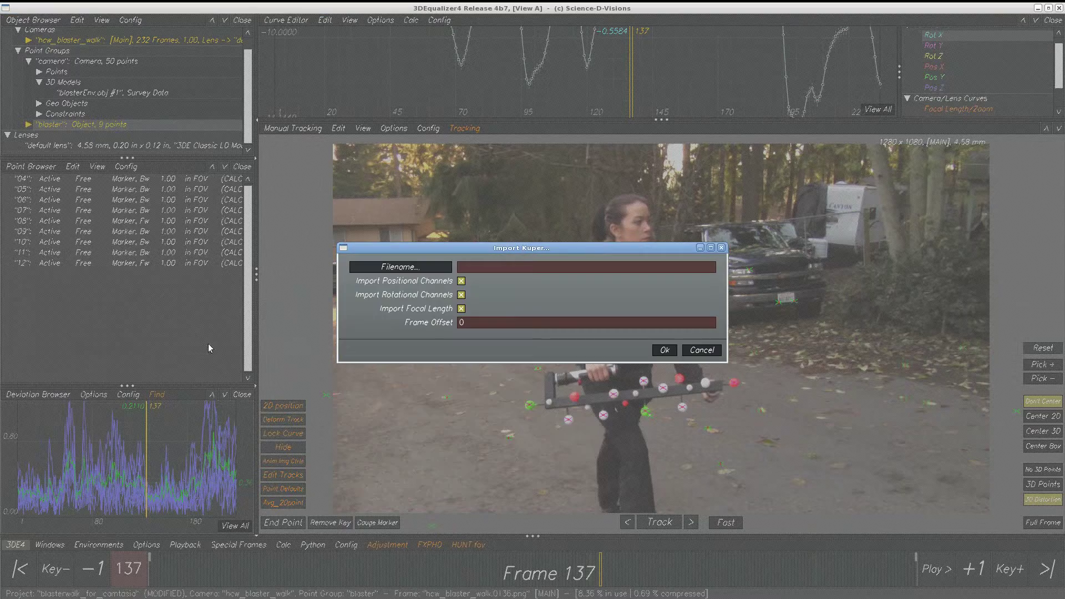
pyautogui.click(482, 322)
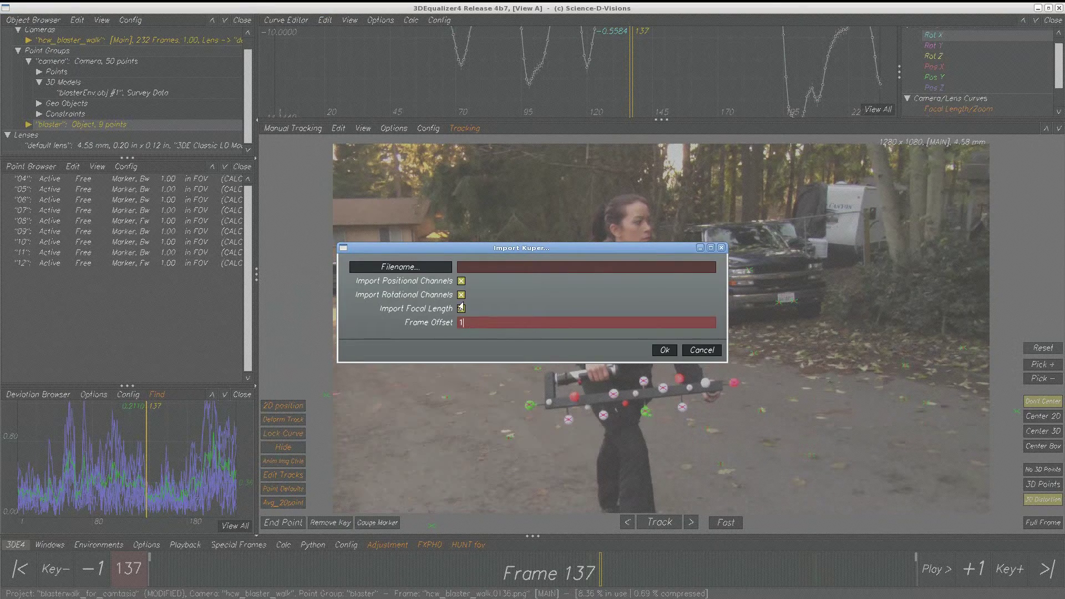
pyautogui.click(441, 269)
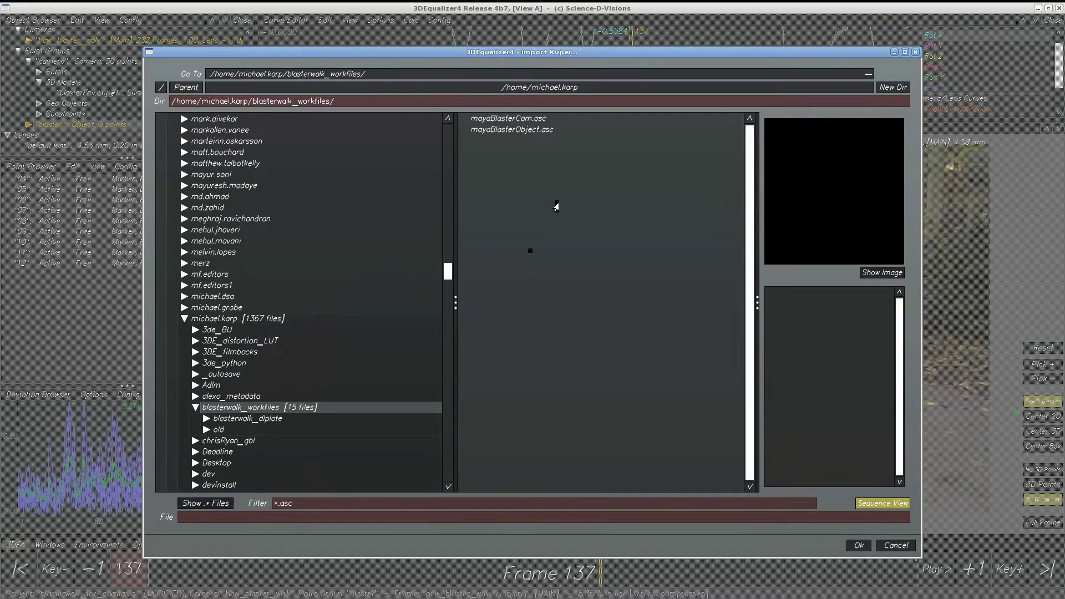
pyautogui.click(540, 131)
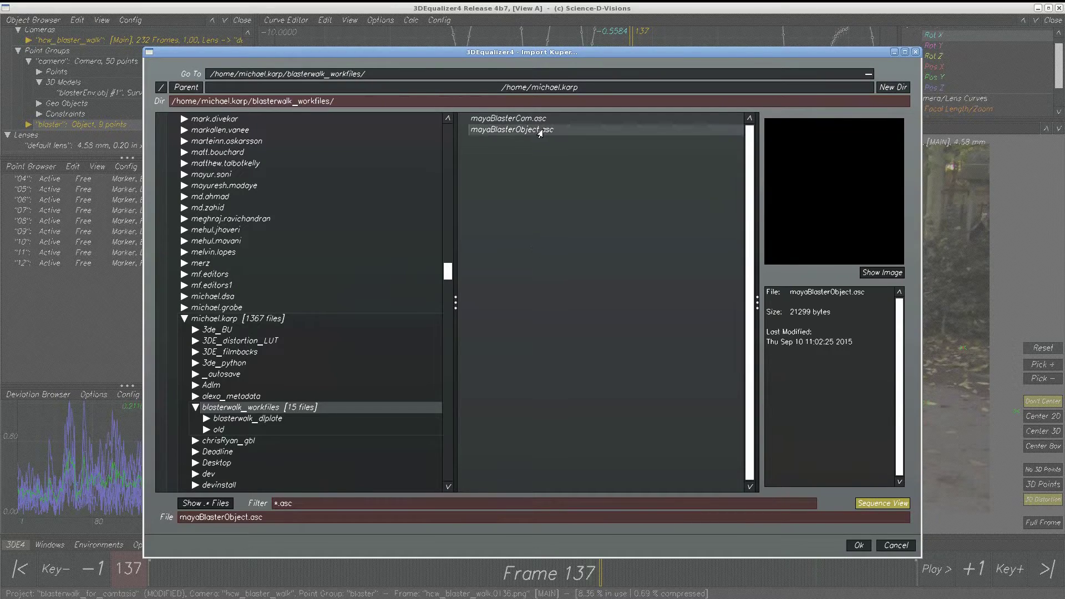
pyautogui.click(858, 546)
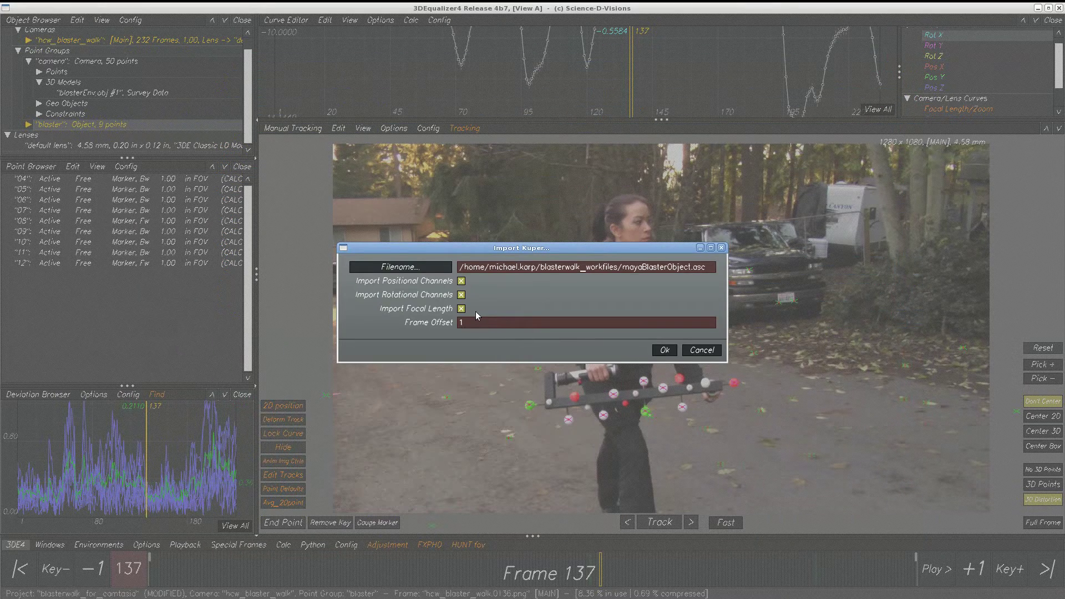
pyautogui.click(664, 351)
# Step: Check the imported blaster motion in the Lineup view back to frame 85
pyautogui.moveTo(470, 581)
pyautogui.mouseDown()
pyautogui.moveTo(789, 577)
pyautogui.moveTo(506, 577)
pyautogui.mouseUp()
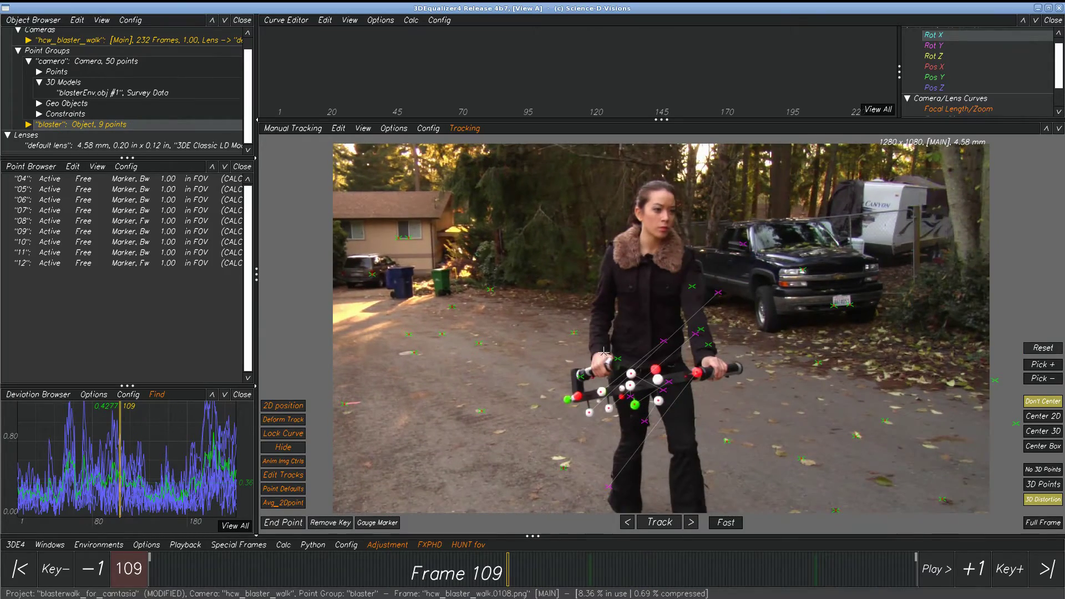
pyautogui.press('F2')
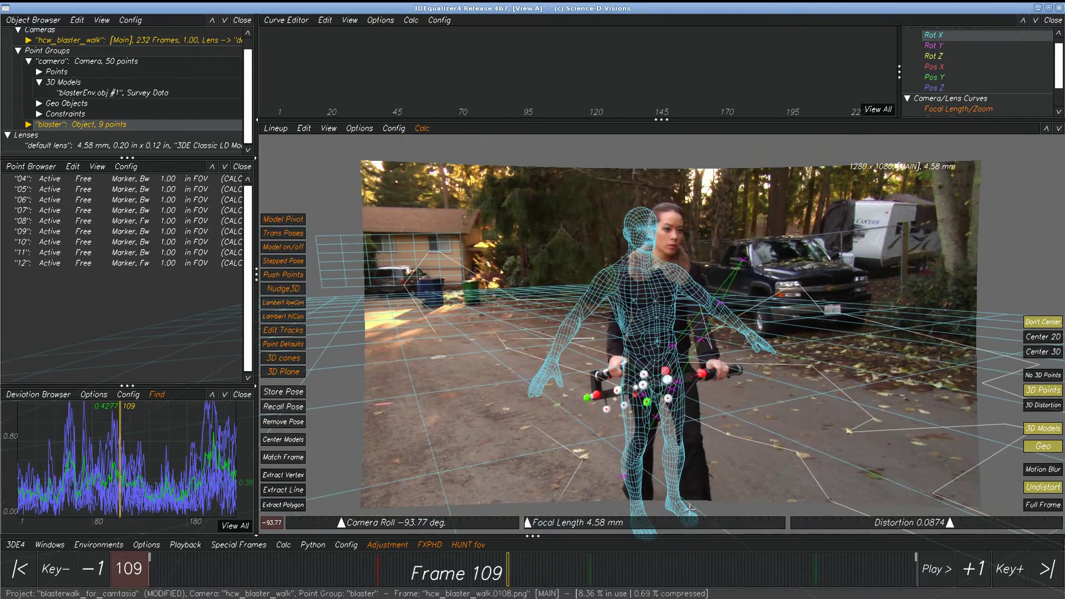
pyautogui.moveTo(665, 563); pyautogui.dragTo(428, 574)
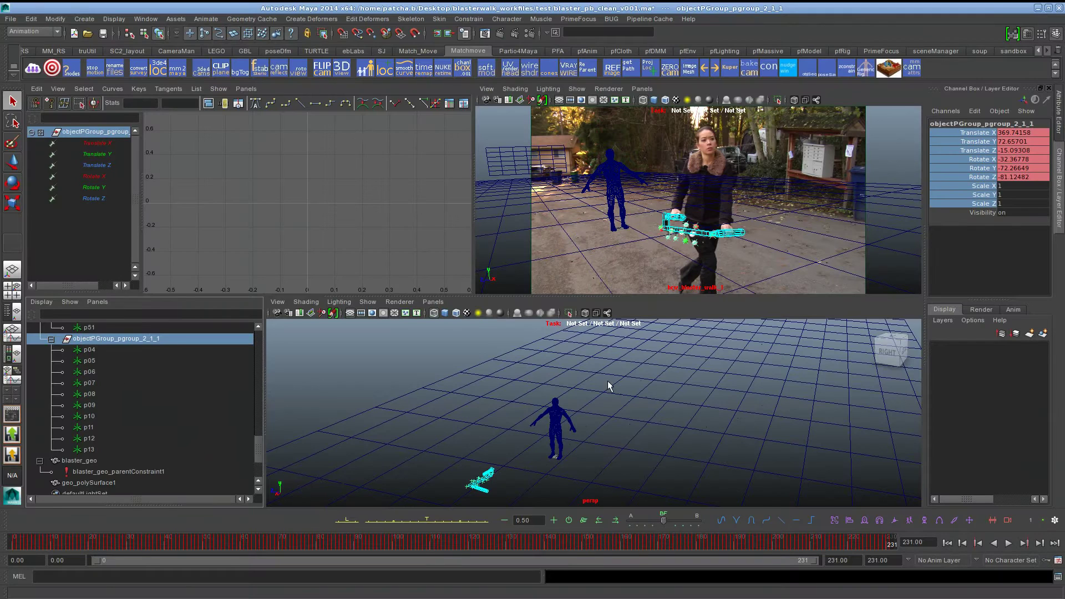
# Step: Zero the translate and rotate channels of objectPGroup_pgroup_2_1_1
pyautogui.scroll(-3, 166, 375)
pyautogui.scroll(3, 168, 375)
pyautogui.scroll(3, 170, 374)
pyautogui.click(118, 405)
pyautogui.click(117, 427)
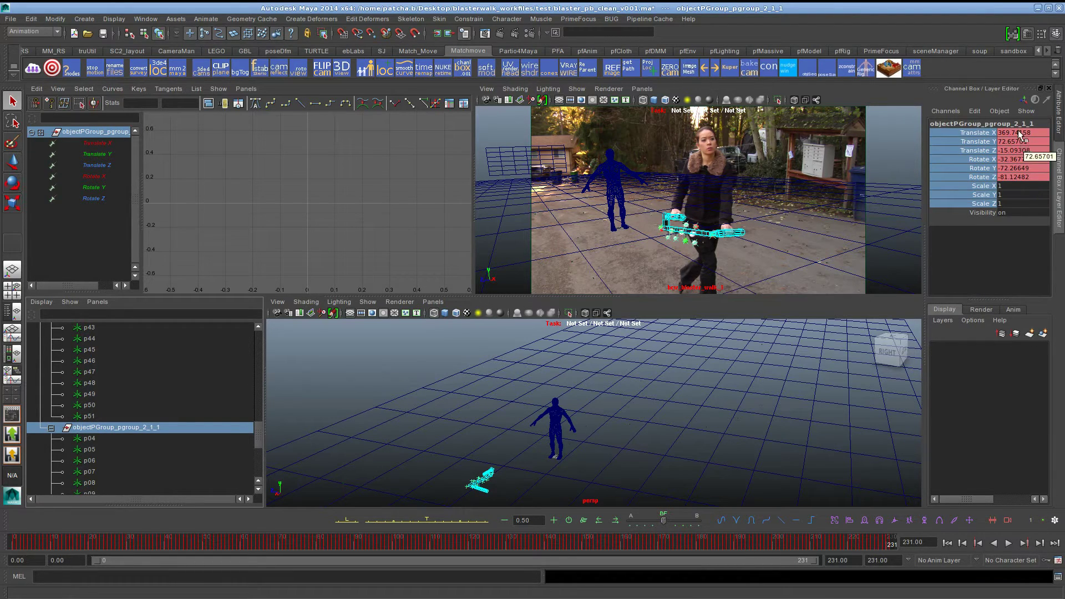
pyautogui.moveTo(1026, 133); pyautogui.dragTo(1030, 181)
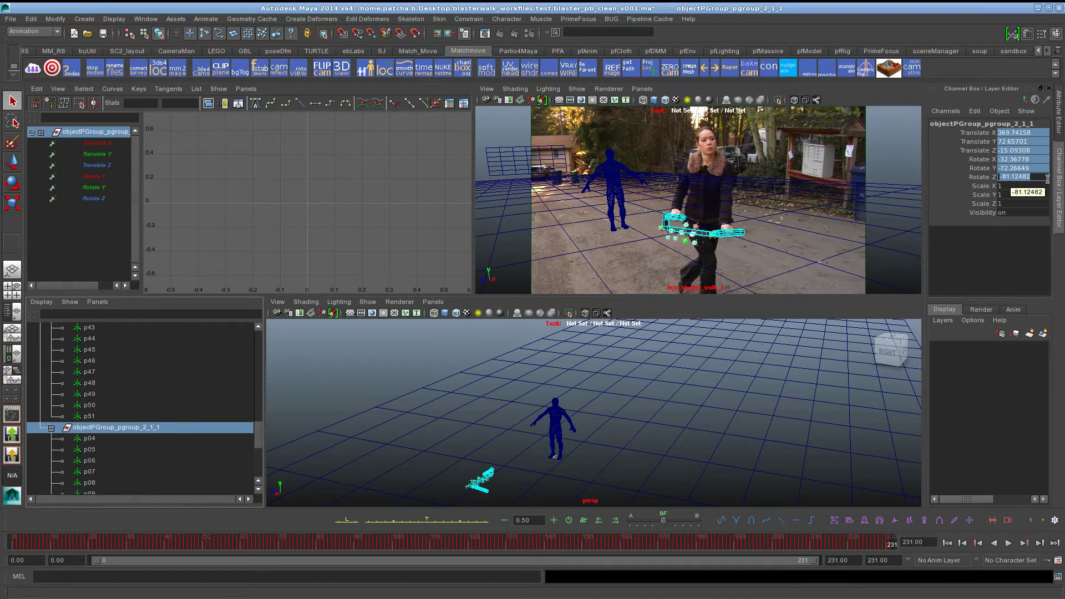
pyautogui.write('0')
pyautogui.press('Return')
# Step: Export the selected blaster_geo as OBJ, replacing blaster.obj in blasterwalk_workfiles
pyautogui.scroll(-5, 167, 433)
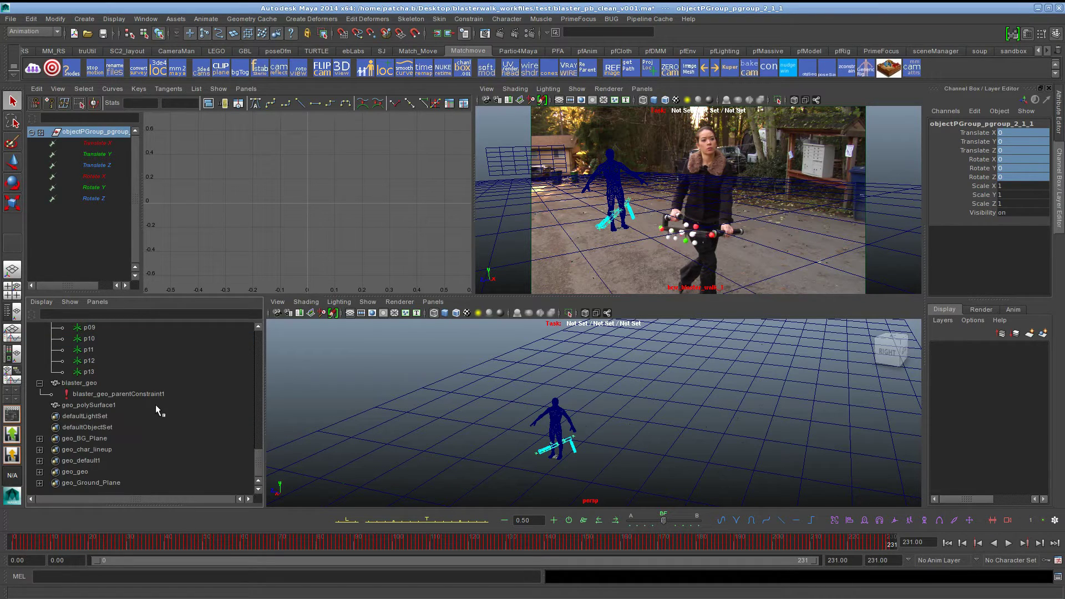
pyautogui.click(97, 386)
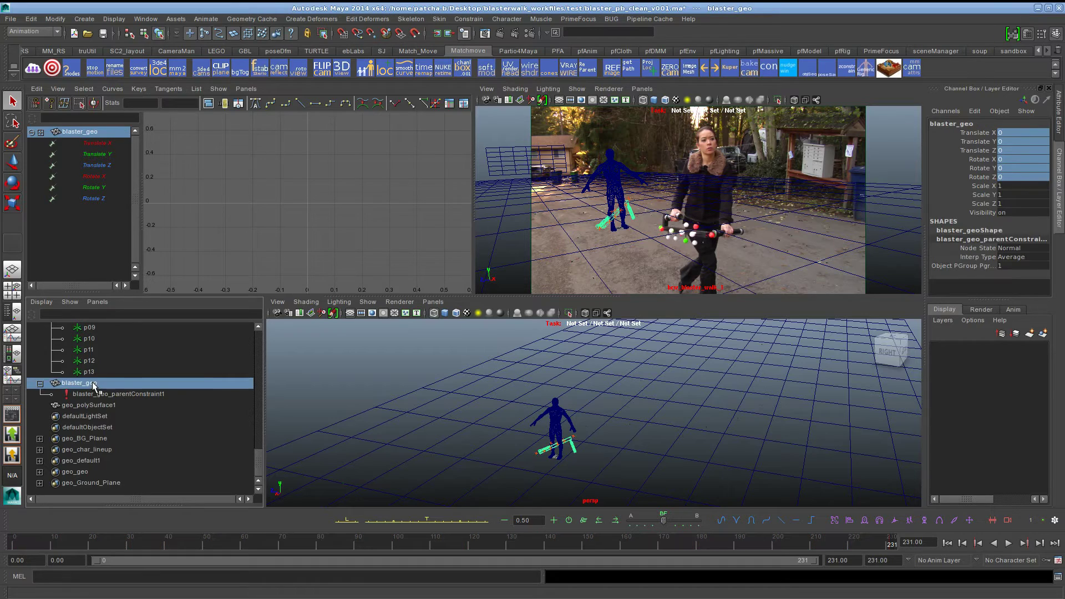
pyautogui.click(10, 19)
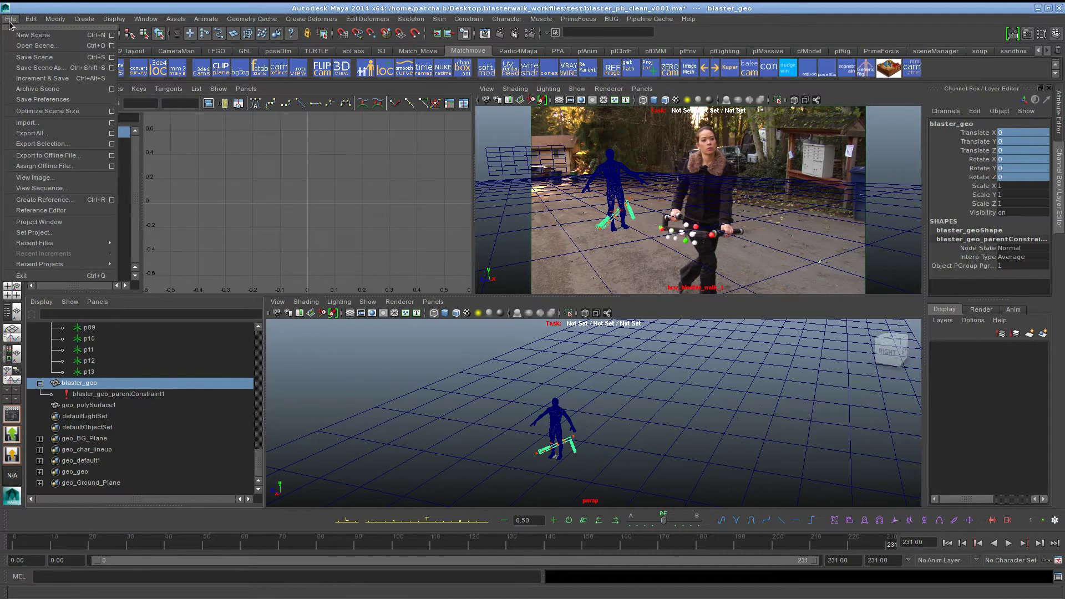
pyautogui.click(112, 144)
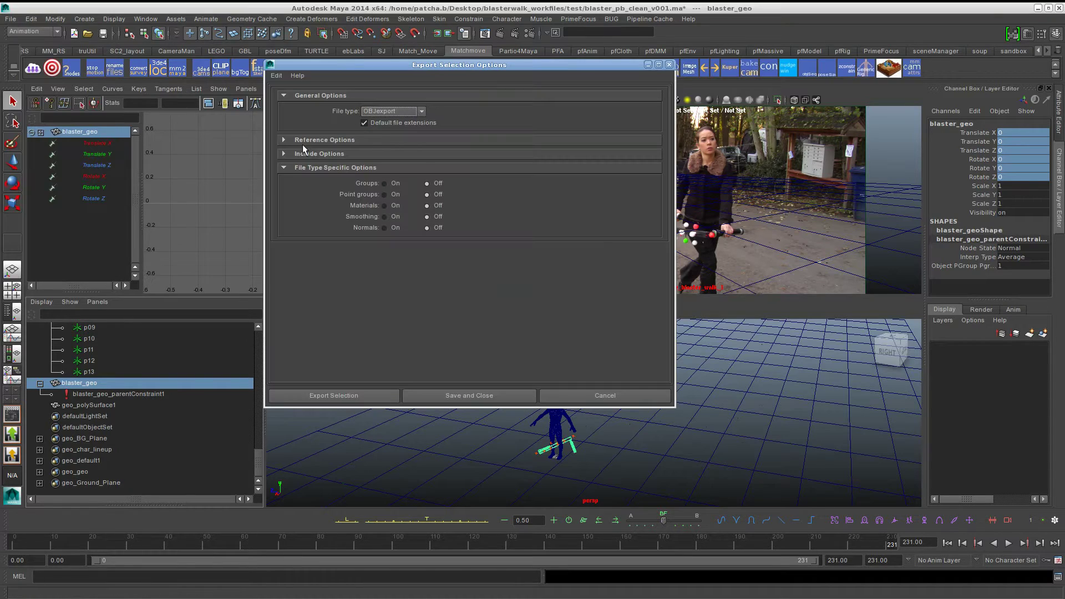
pyautogui.click(366, 395)
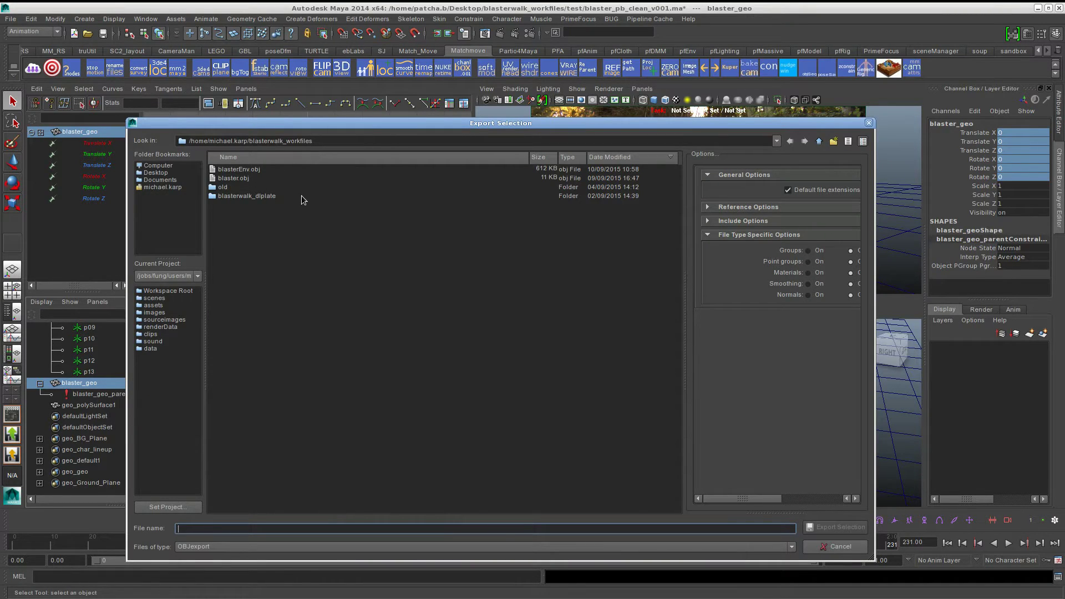
pyautogui.click(233, 178)
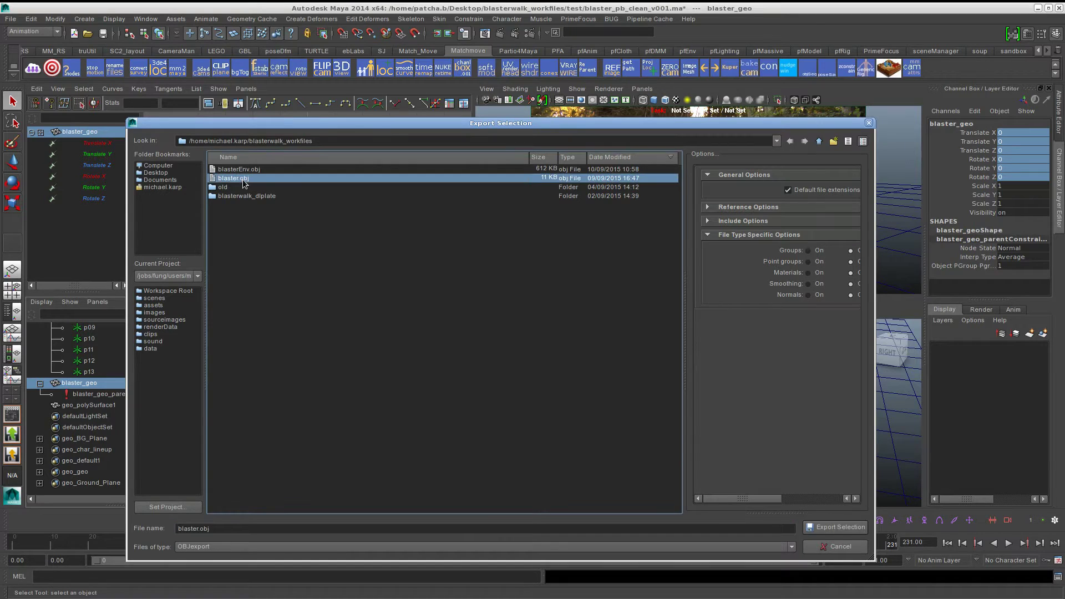
pyautogui.click(833, 532)
pyautogui.click(535, 304)
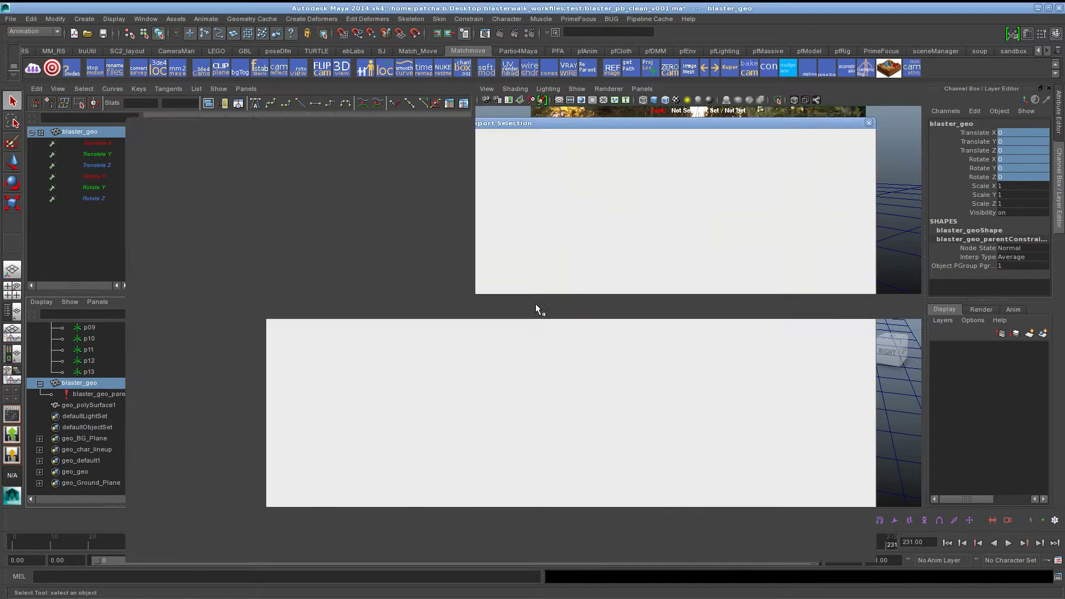
pyautogui.click(1039, 9)
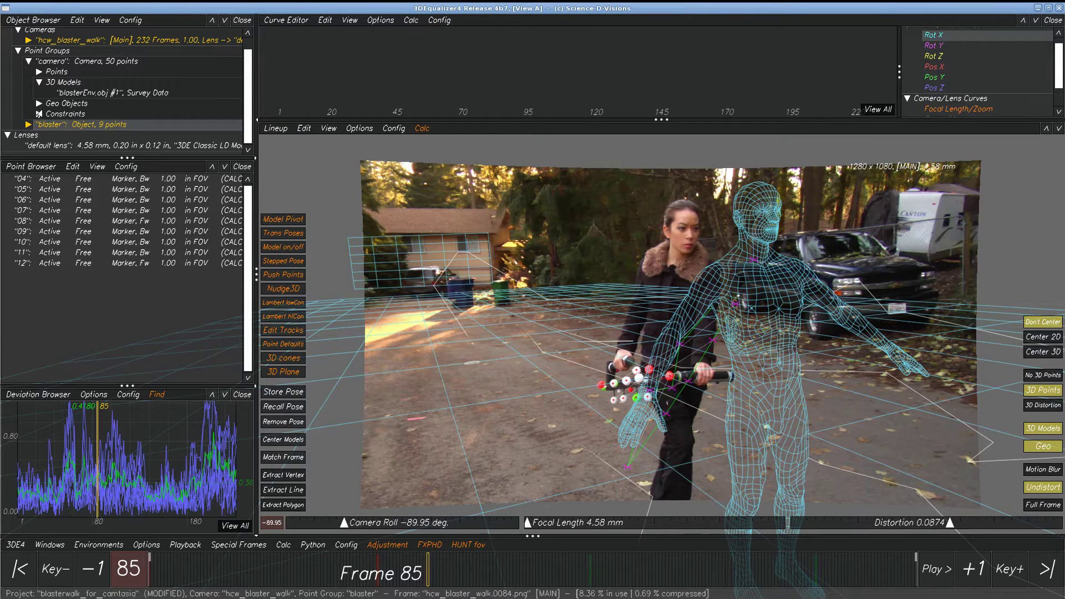
# Step: Import blaster.obj as a 3D model under the blaster point group
pyautogui.click(28, 125)
pyautogui.click(38, 145)
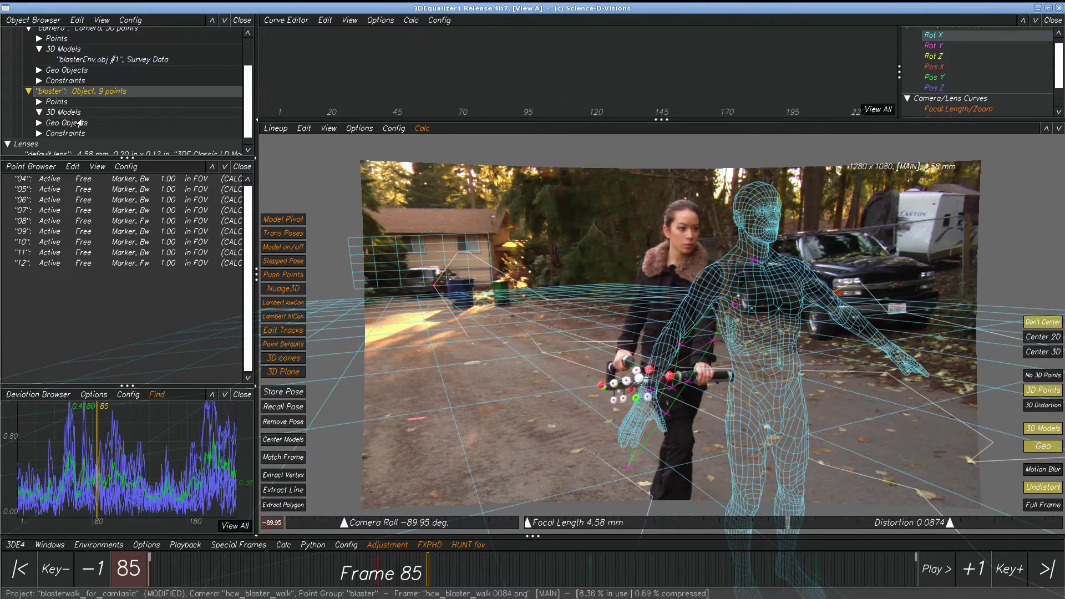
pyautogui.rightClick(65, 114)
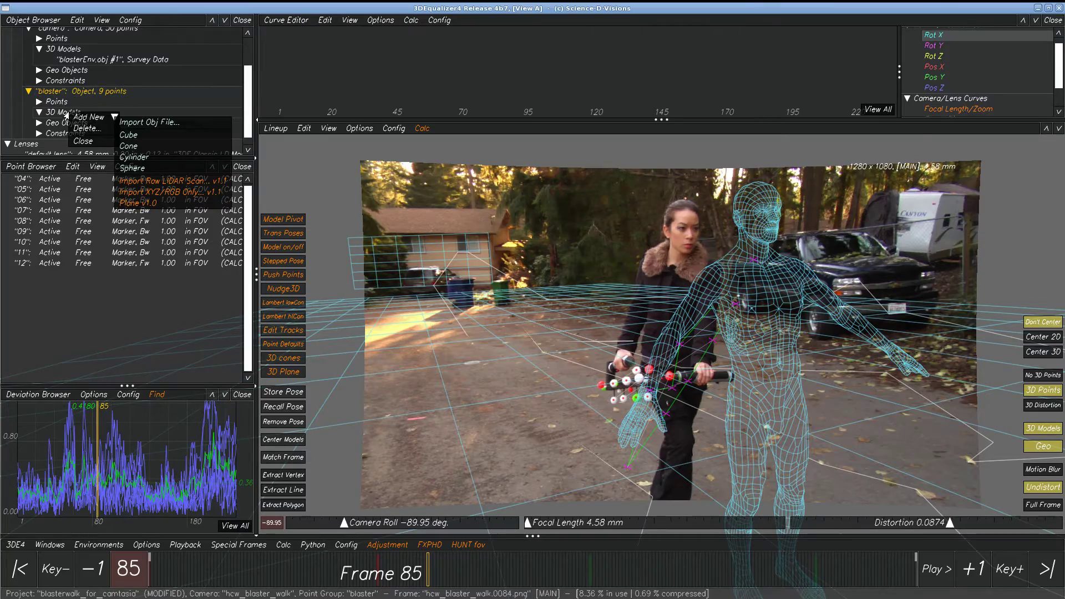
pyautogui.click(148, 122)
pyautogui.click(499, 120)
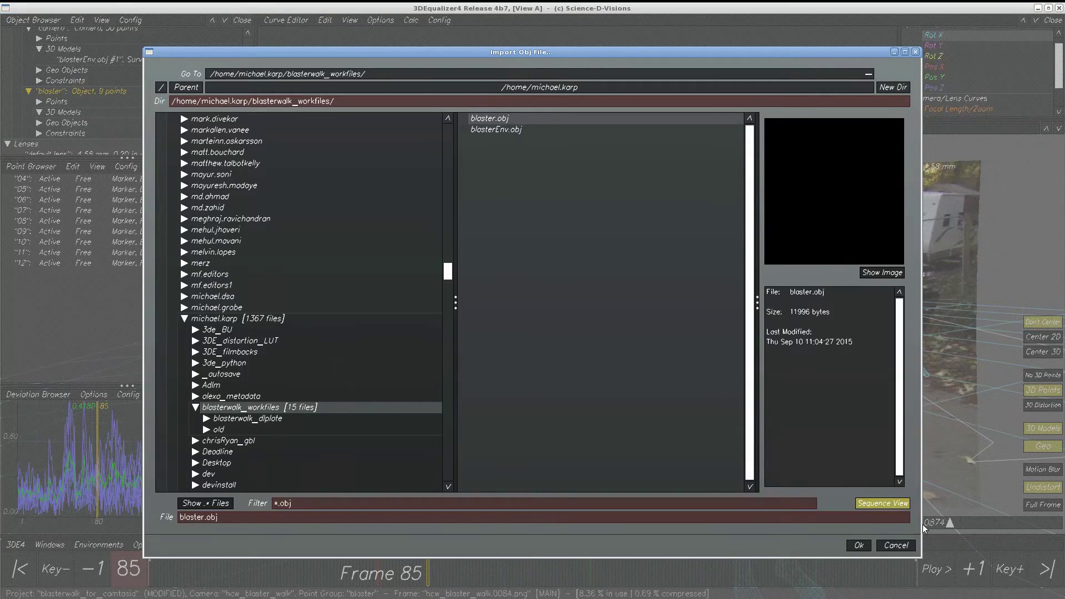
pyautogui.click(858, 546)
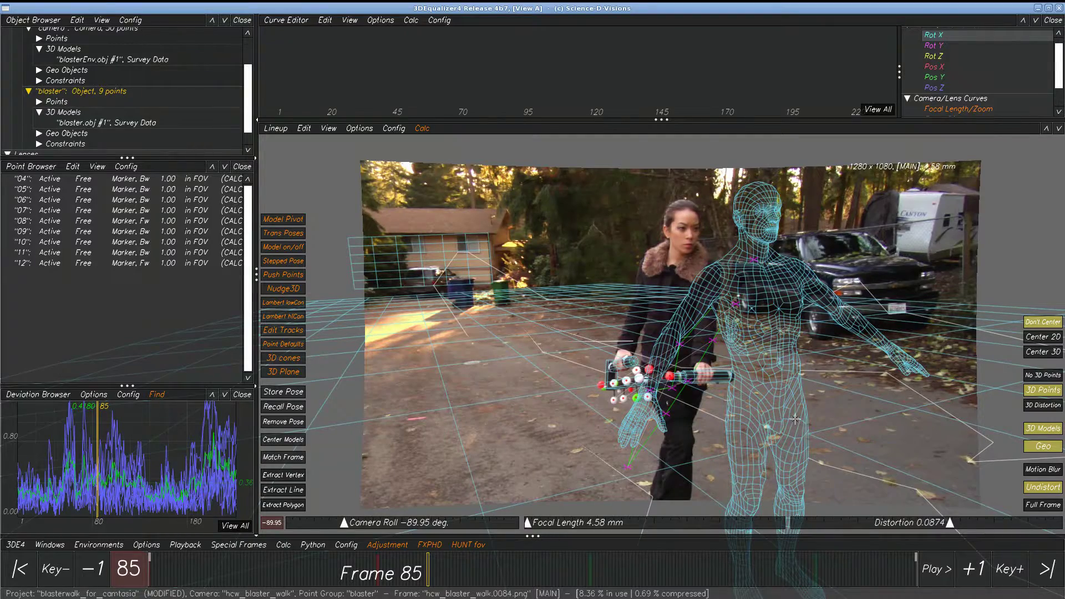
# Step: Scrub frames 13 to 91 to check the blaster model's fit, then return to frame 1
pyautogui.moveTo(555, 569); pyautogui.dragTo(149, 568)
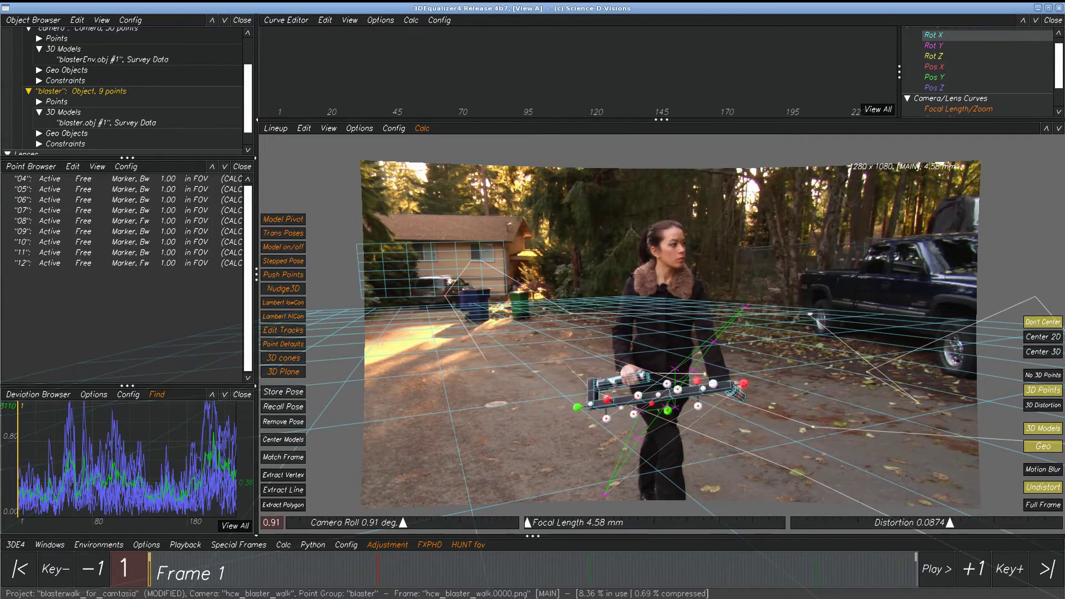
pyautogui.moveTo(150, 569); pyautogui.dragTo(189, 569)
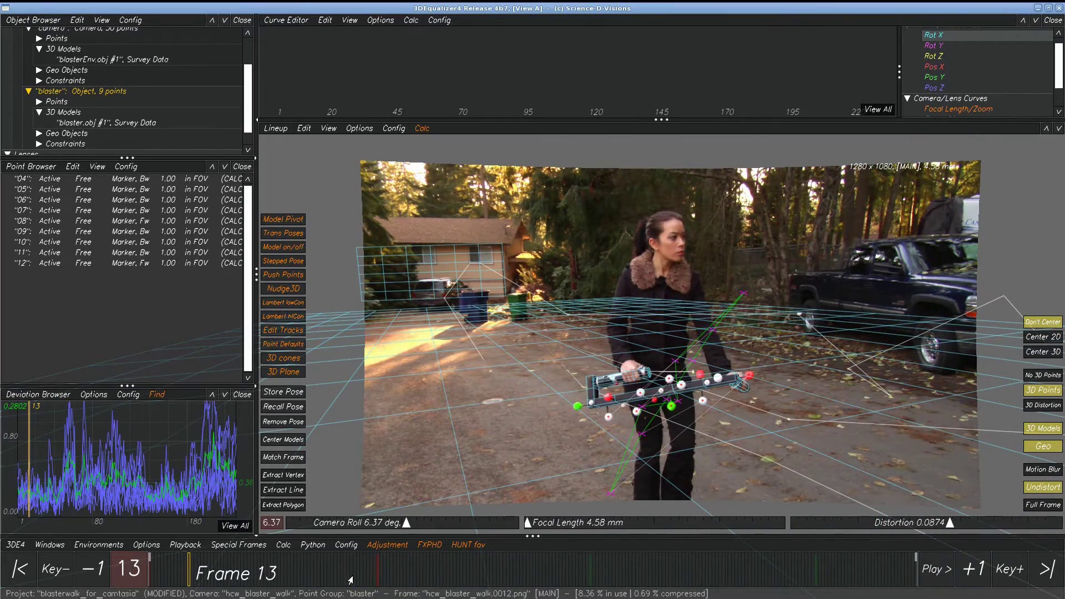
pyautogui.moveTo(350, 580); pyautogui.dragTo(315, 568)
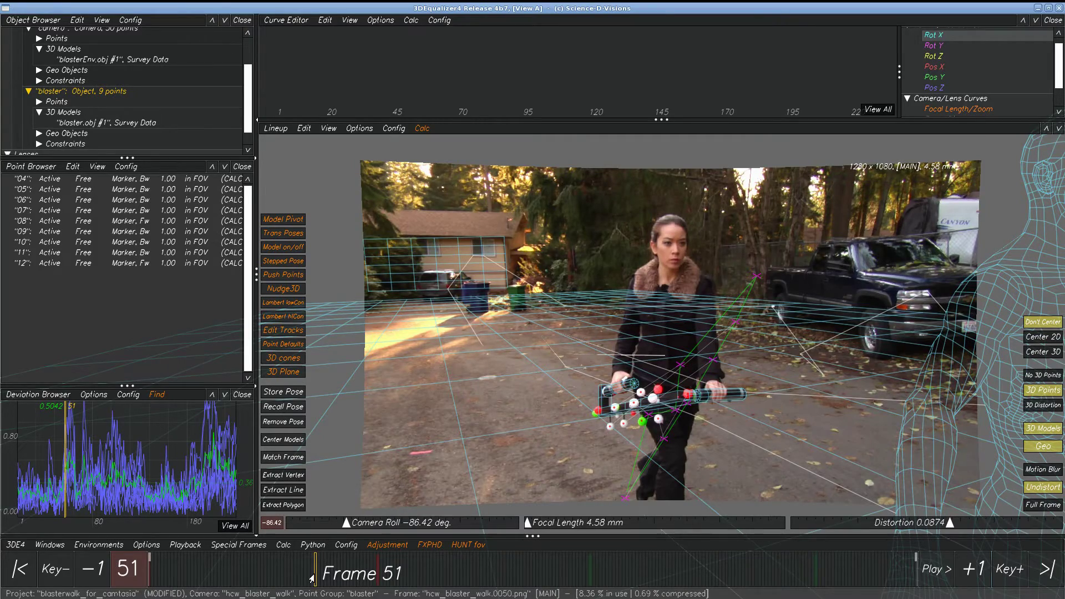
pyautogui.moveTo(312, 579); pyautogui.dragTo(143, 583)
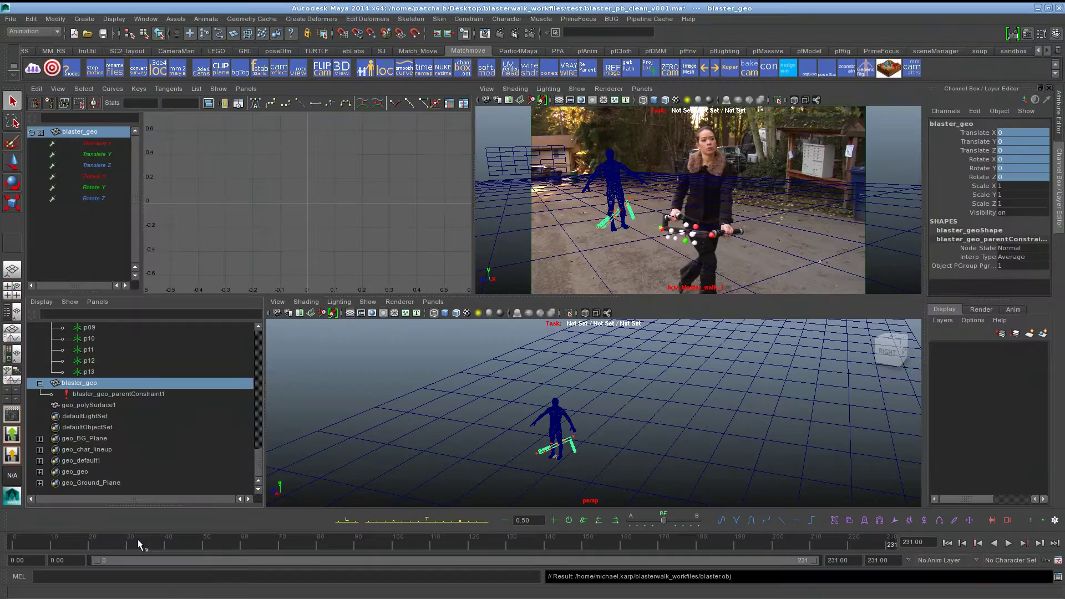
# Step: Go to the animation start and select locators p04 through p13 in the Outliner
pyautogui.moveTo(138, 539); pyautogui.dragTo(1, 551)
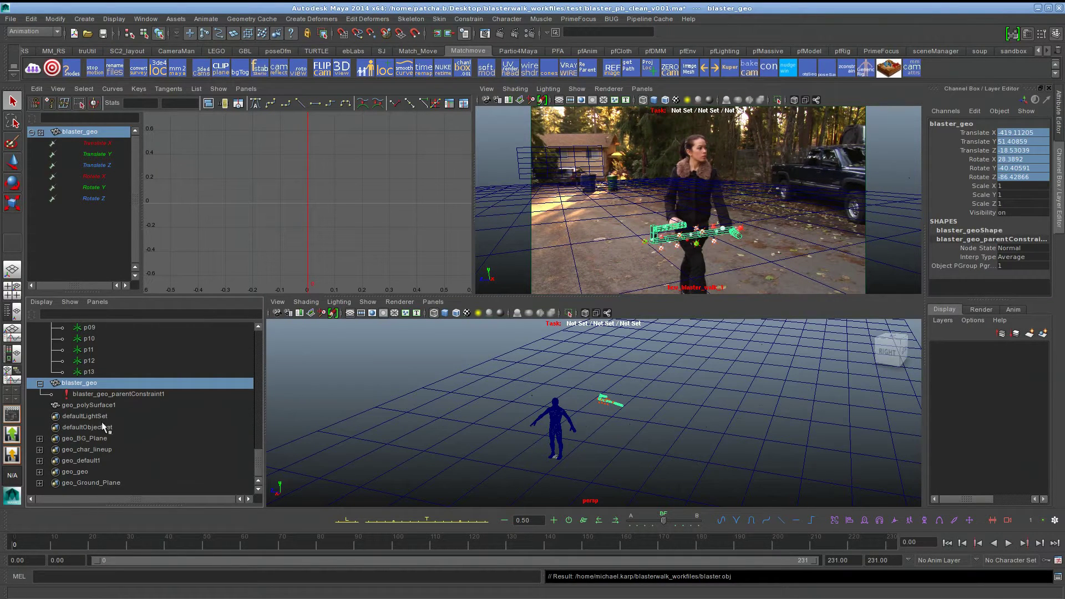
pyautogui.scroll(3, 157, 392)
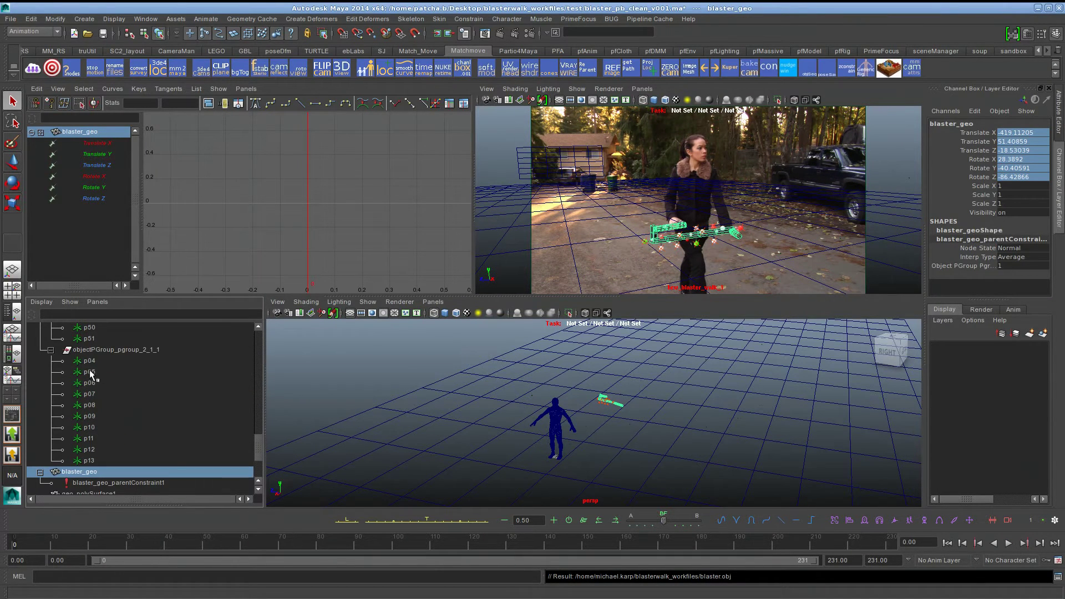
pyautogui.click(89, 365)
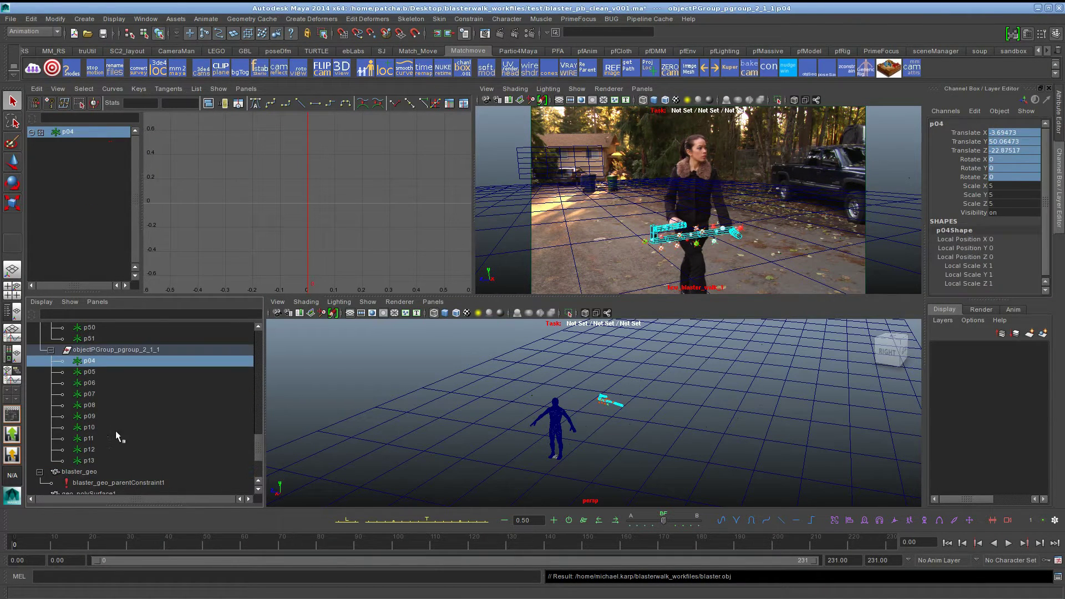
pyautogui.keyDown('shift'); pyautogui.click(89, 461); pyautogui.keyUp('shift')
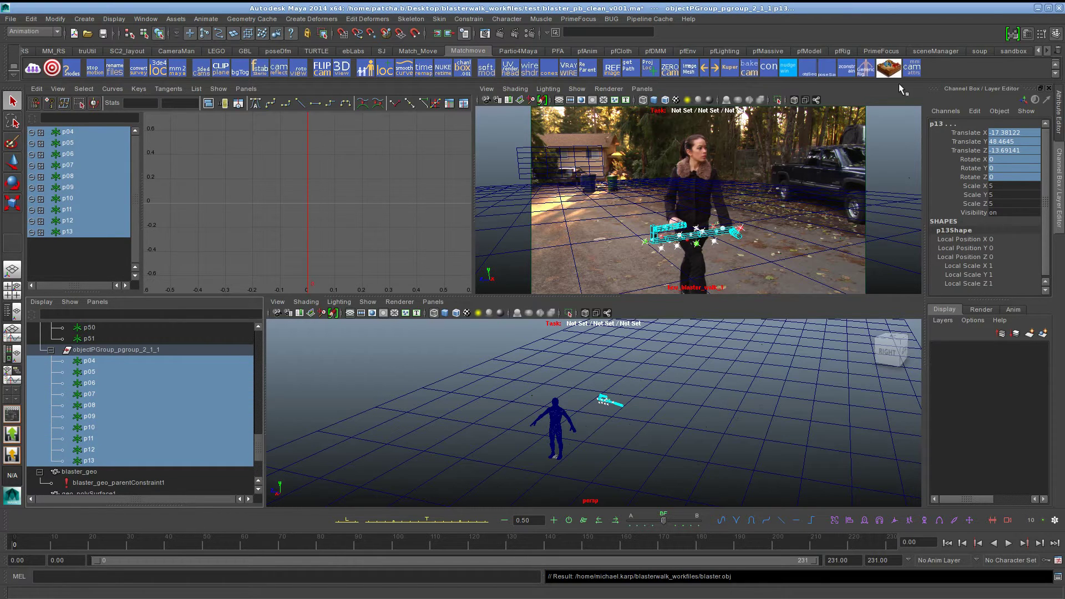
# Step: Export the selected locators as a 3DE survey, overwriting blasterObjectSurvey.txt
pyautogui.click(1013, 50)
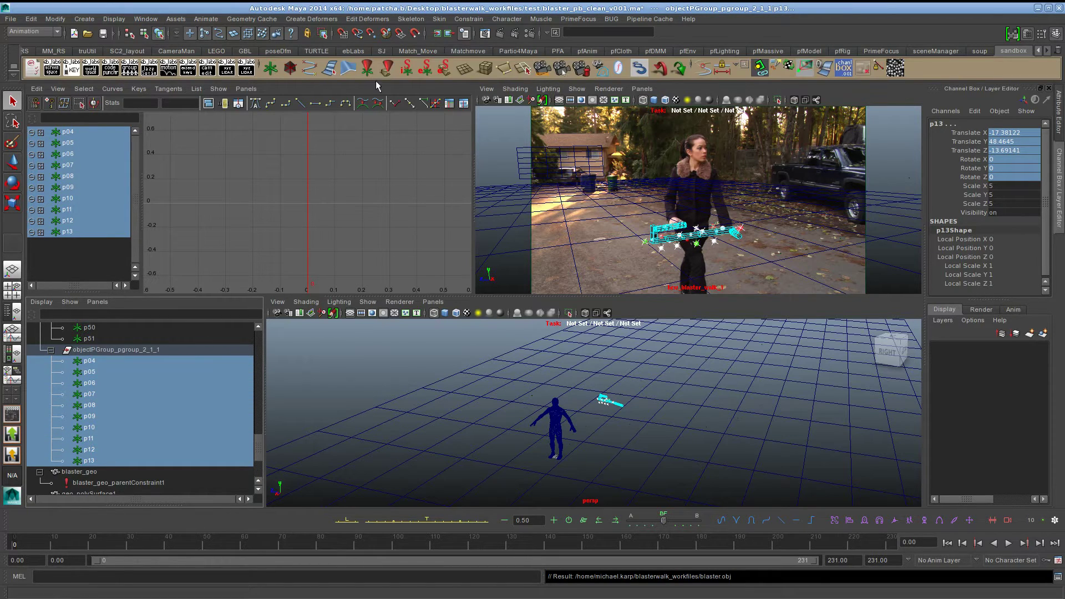
pyautogui.click(427, 70)
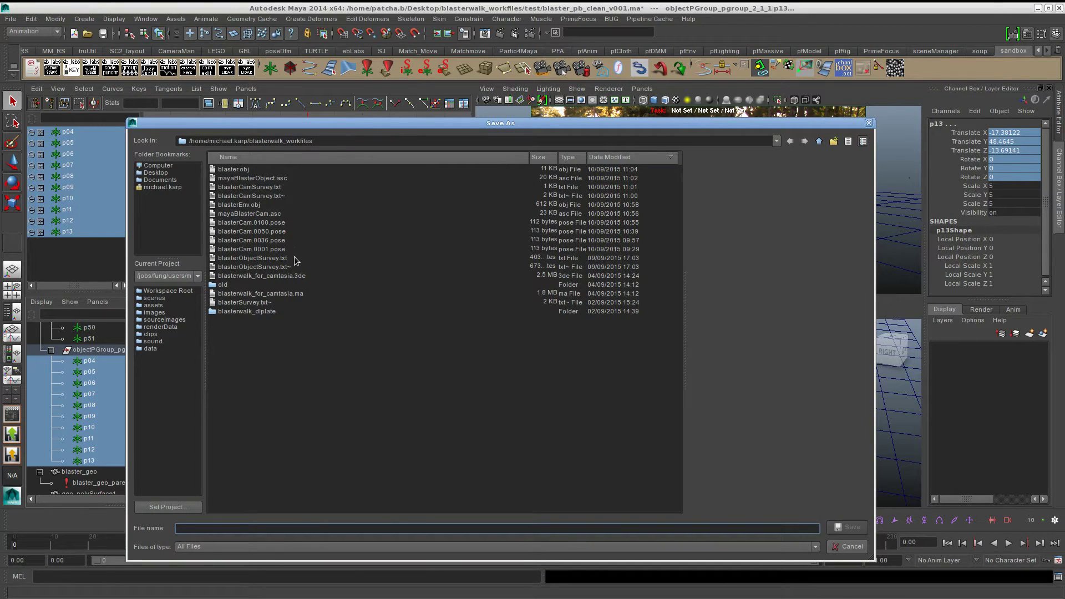
pyautogui.click(273, 259)
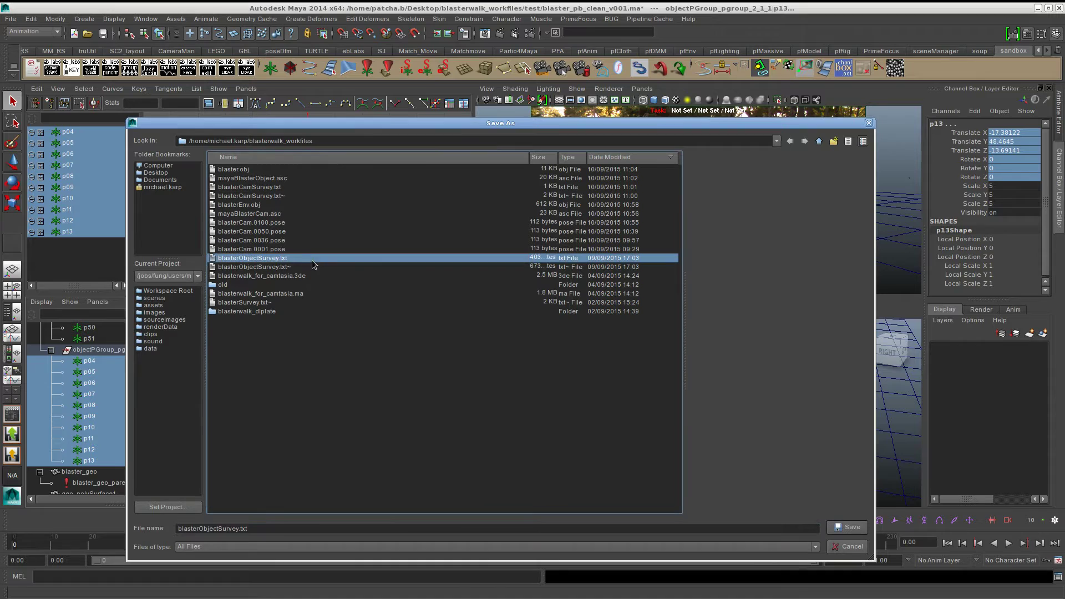
pyautogui.click(852, 528)
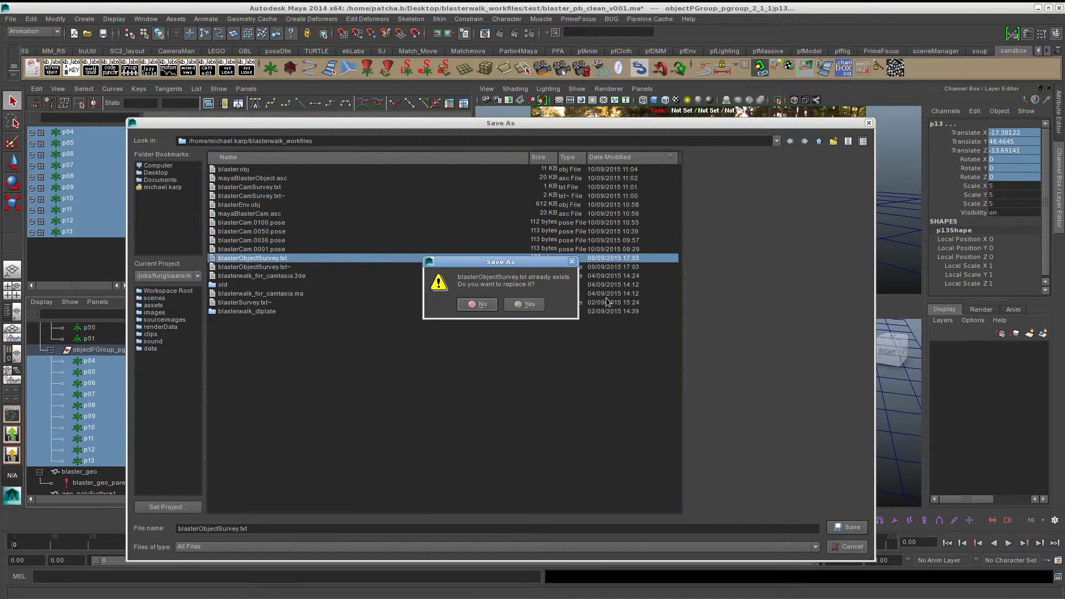
pyautogui.click(529, 305)
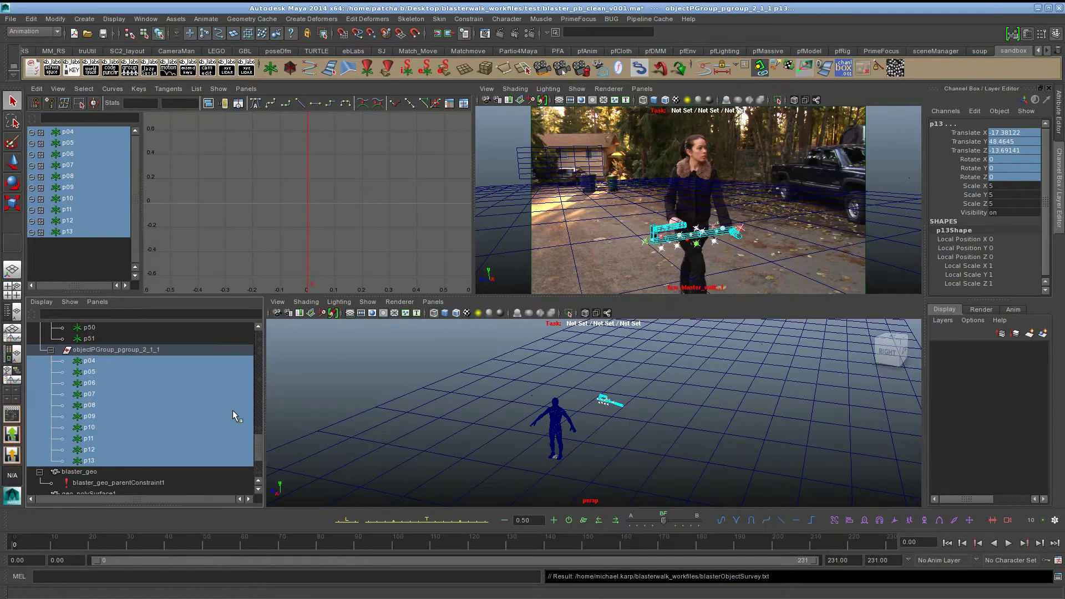
# Step: Open blasterObjectSurvey.txt in gedit and select the objectPGroup_pgroup_2_1_1| prefix on line 1
pyautogui.hotkey('alt', 'Tab')
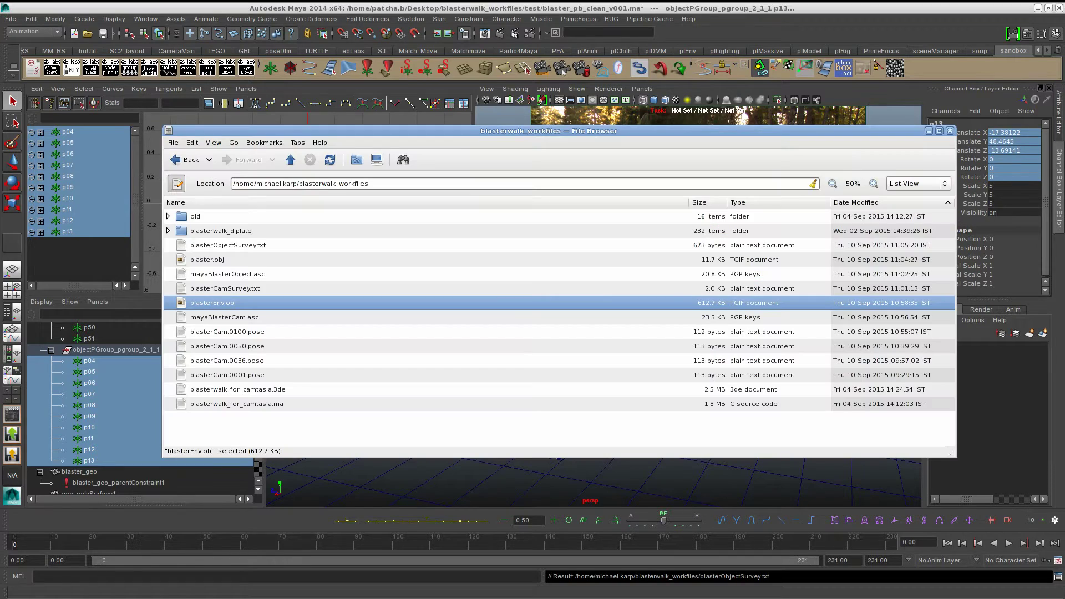
pyautogui.doubleClick(259, 245)
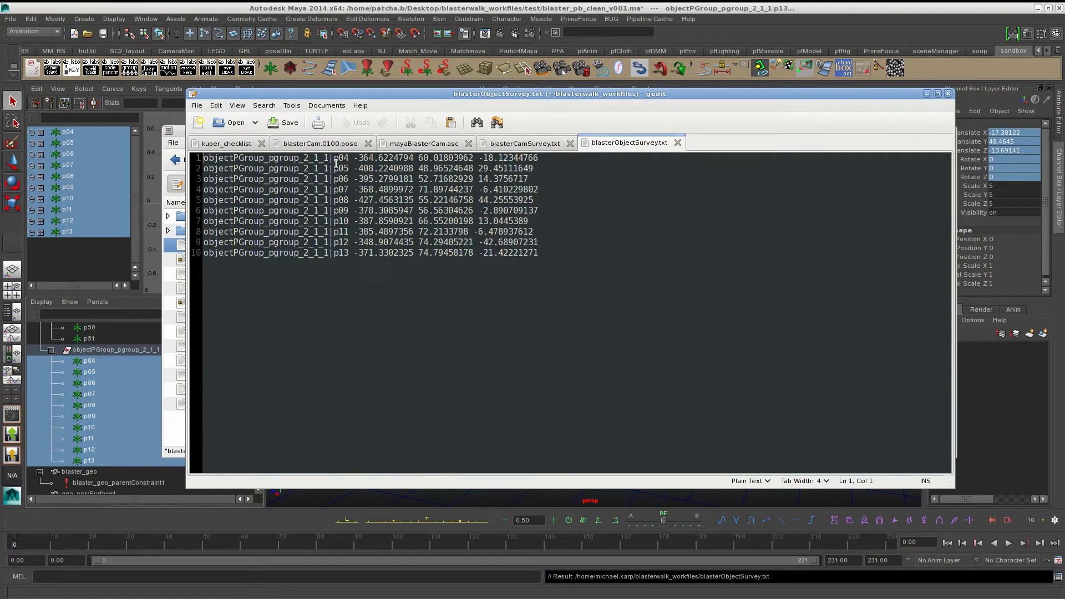
pyautogui.moveTo(333, 159); pyautogui.dragTo(172, 160)
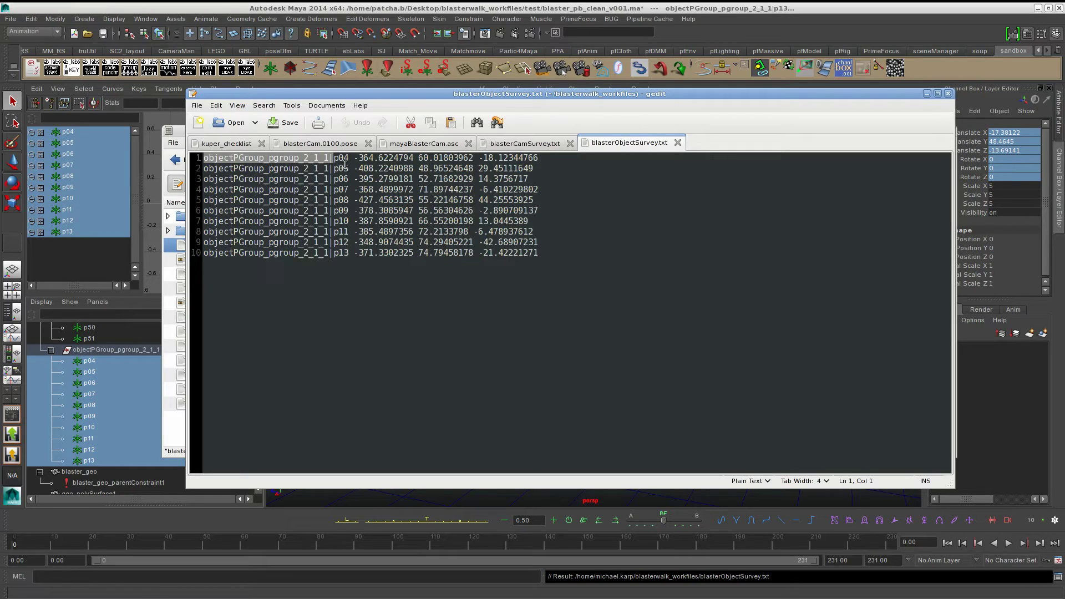
pyautogui.click(263, 106)
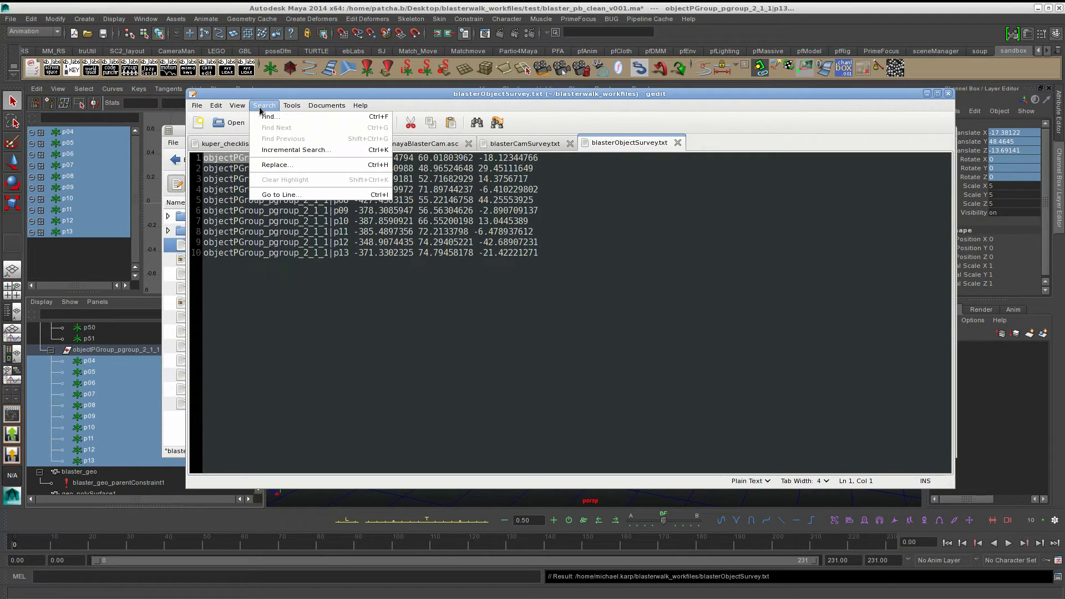
# Step: Try a find-and-replace on the prefix, then reselect the objectPGroup_pgroup_2_1_1| prefix on line 1
pyautogui.click(277, 164)
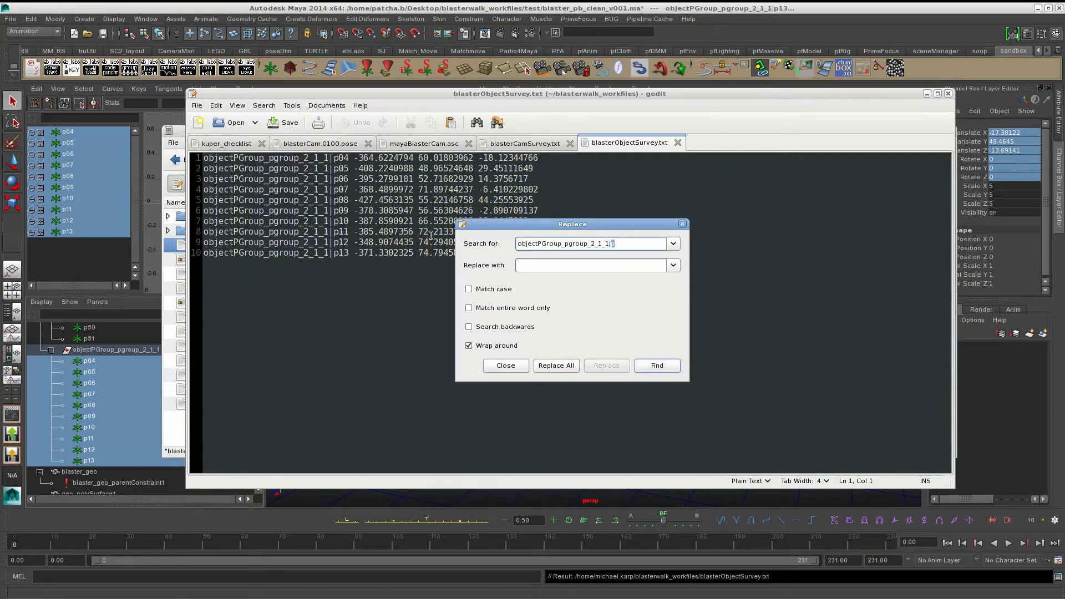
pyautogui.click(655, 368)
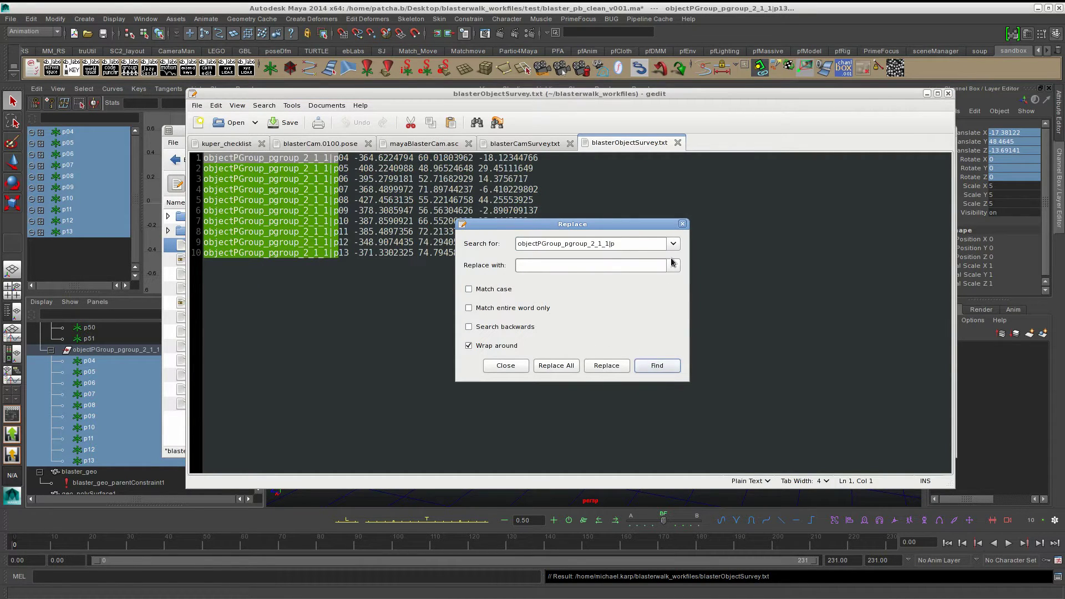
pyautogui.click(683, 225)
pyautogui.click(438, 376)
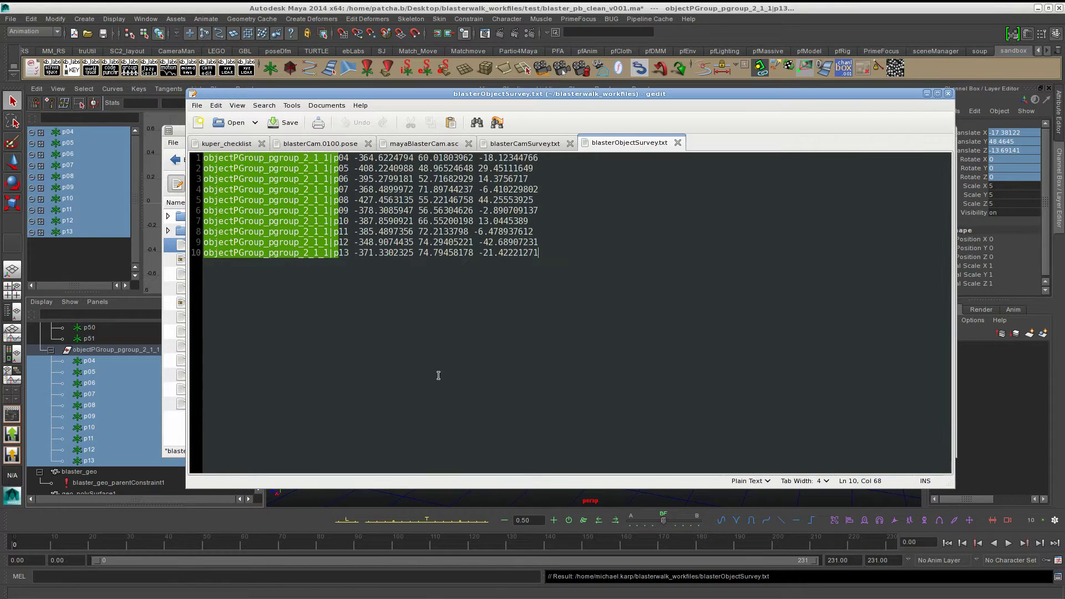
pyautogui.click(351, 166)
pyautogui.moveTo(333, 160); pyautogui.dragTo(176, 162)
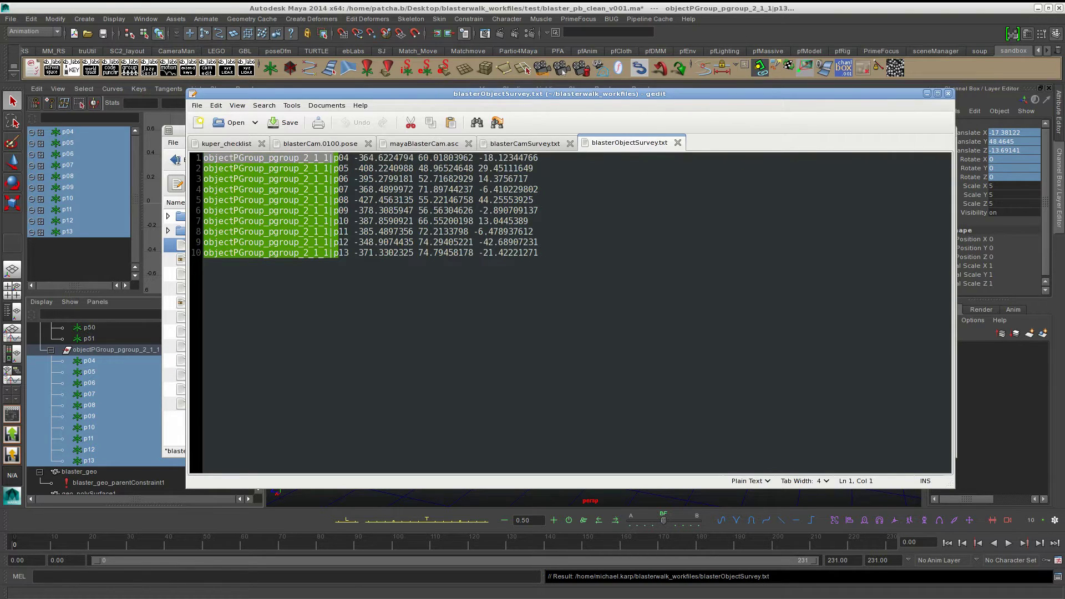
# Step: Replace the prefix with nothing on all ten lines and save blasterObjectSurvey.txt
pyautogui.click(259, 109)
pyautogui.click(299, 163)
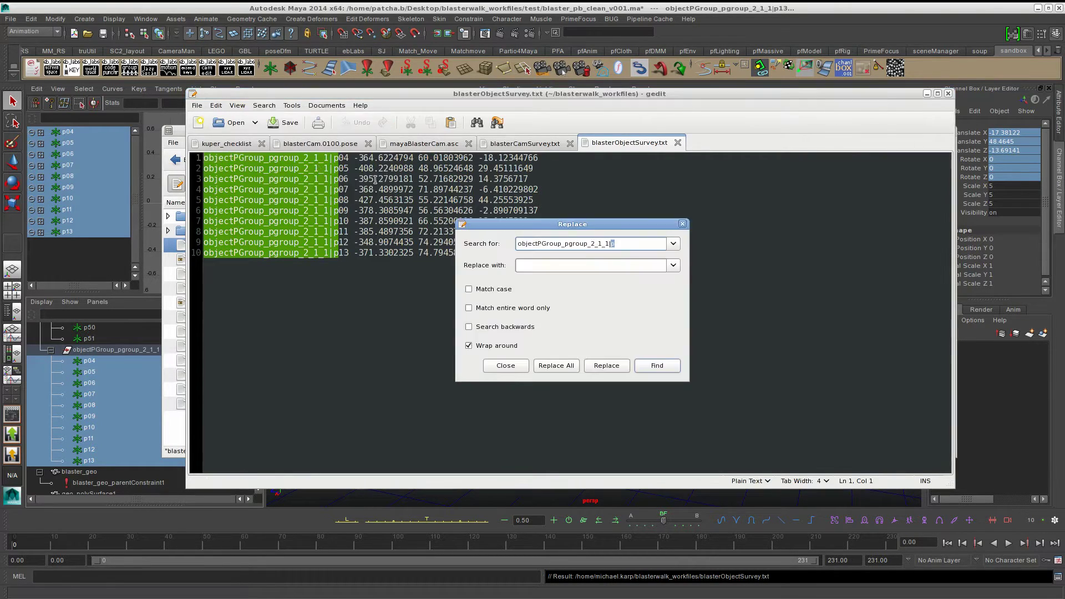
pyautogui.click(565, 265)
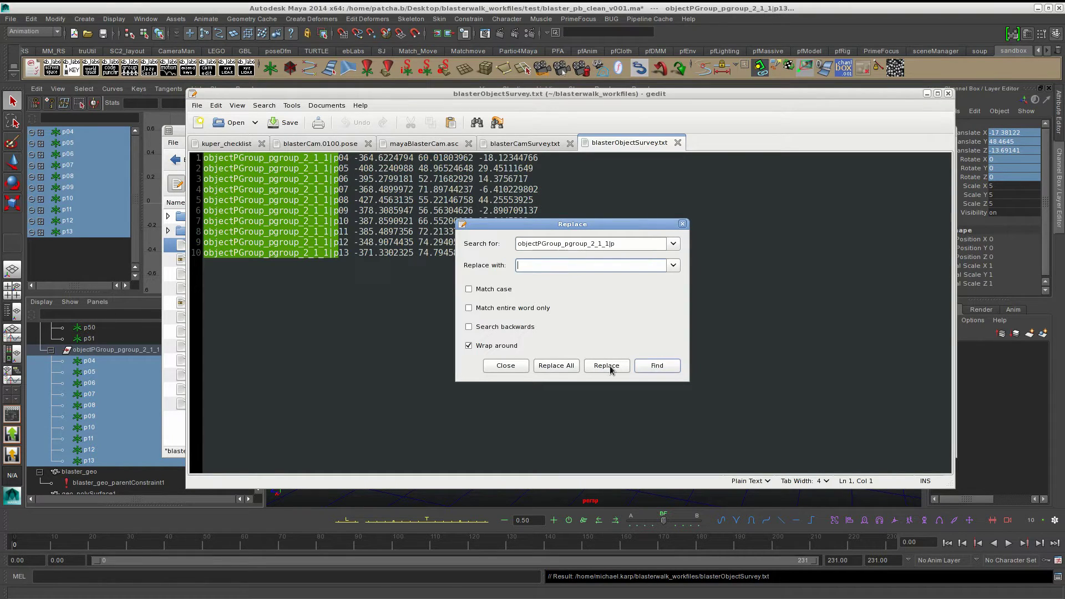
pyautogui.click(555, 366)
pyautogui.click(433, 315)
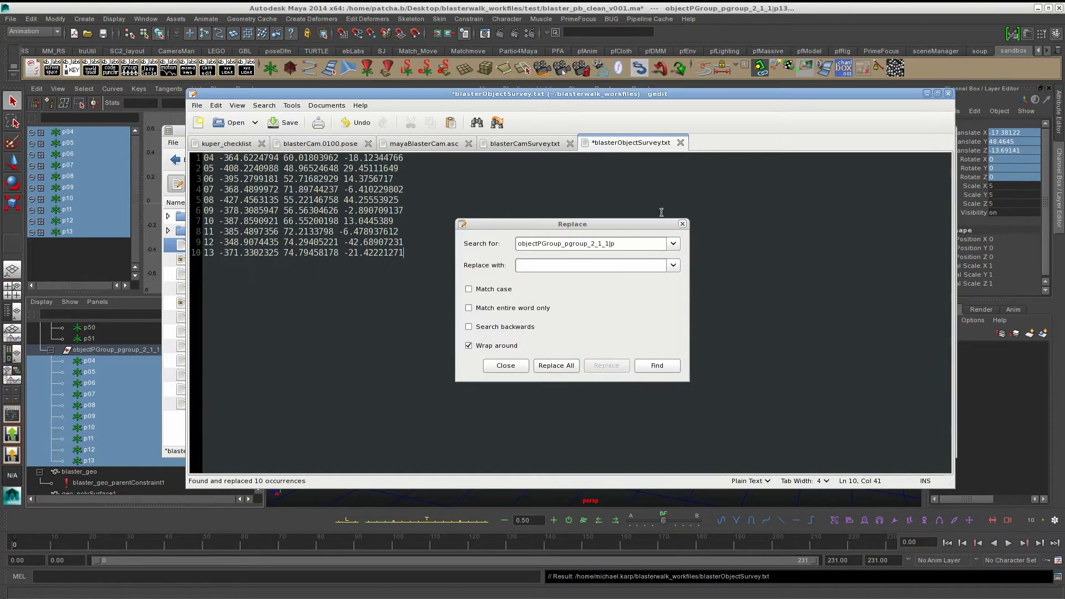
pyautogui.click(674, 224)
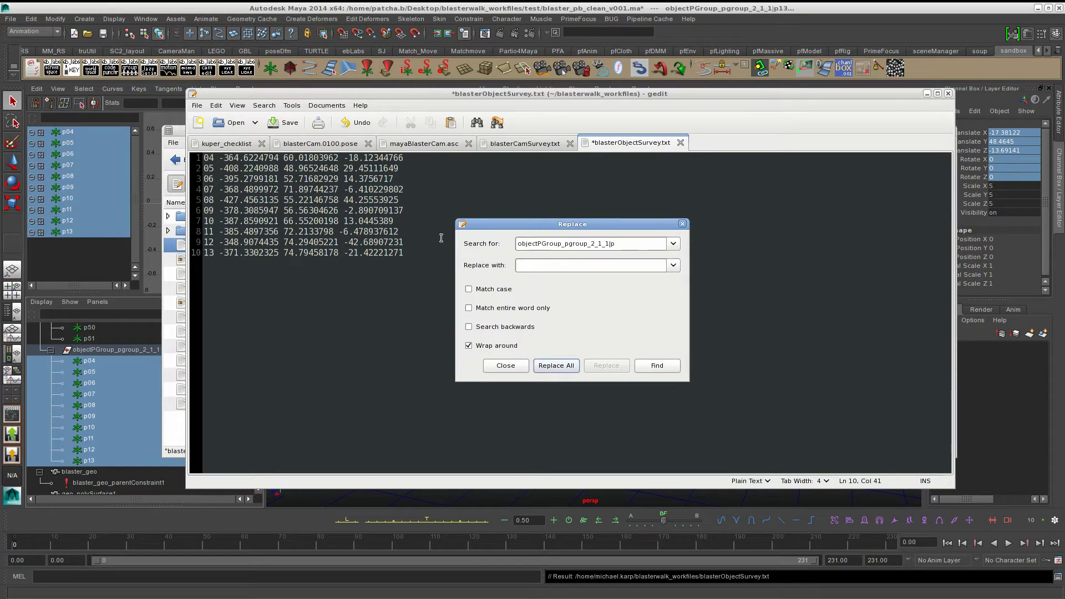
pyautogui.click(683, 225)
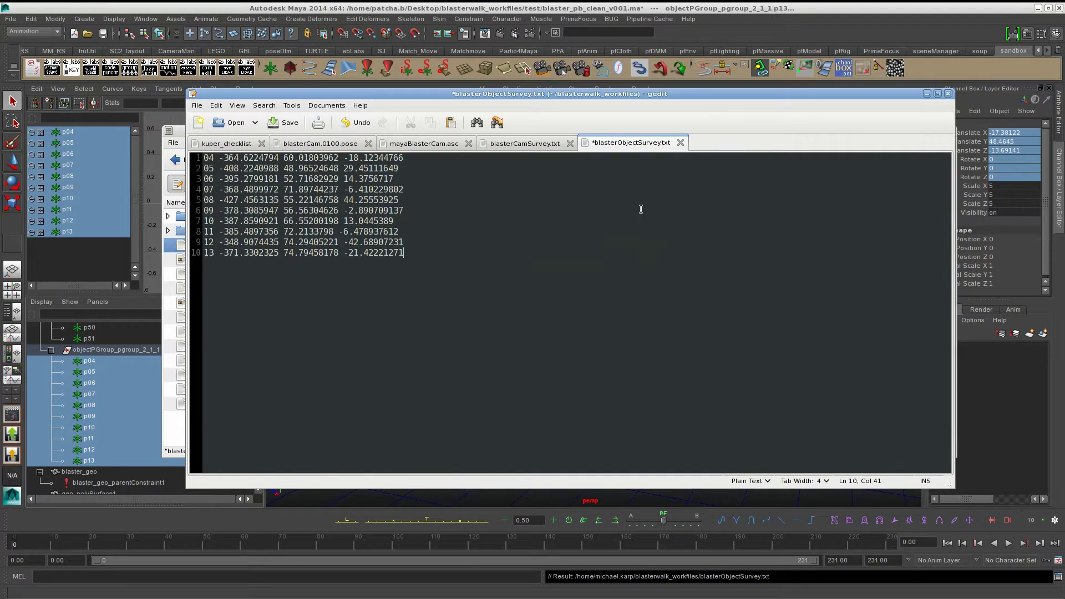
pyautogui.click(267, 128)
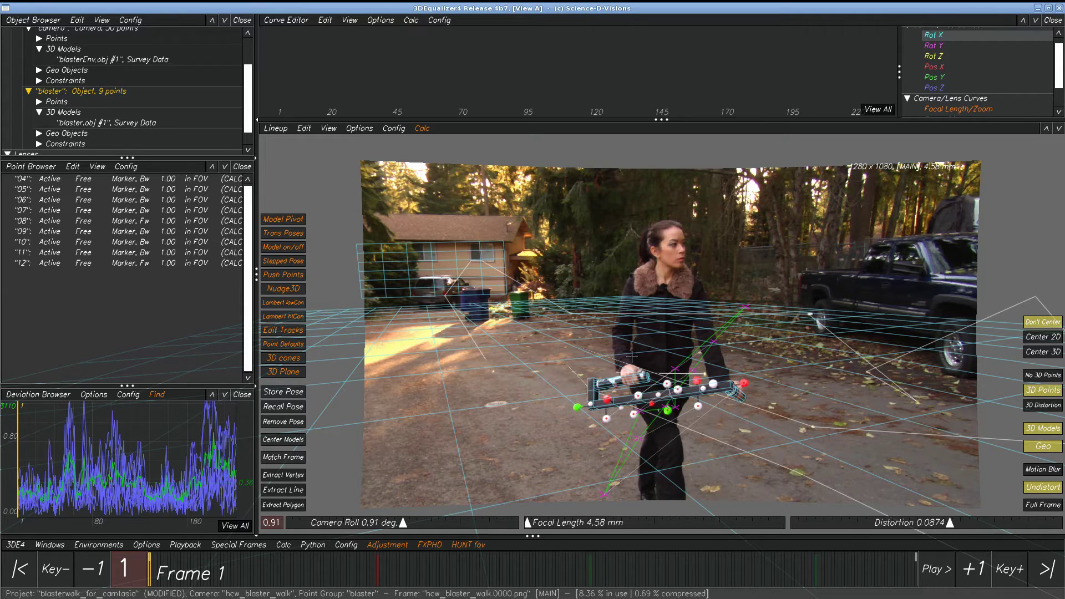
# Step: Select points 04 through 12 in the blaster object point group
pyautogui.click(87, 93)
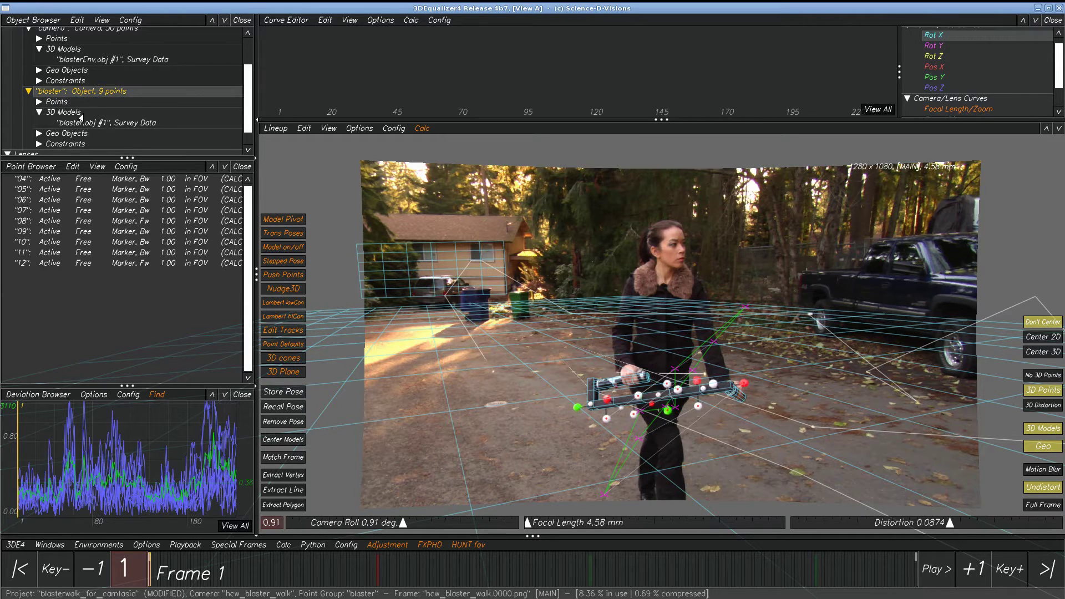
pyautogui.click(46, 180)
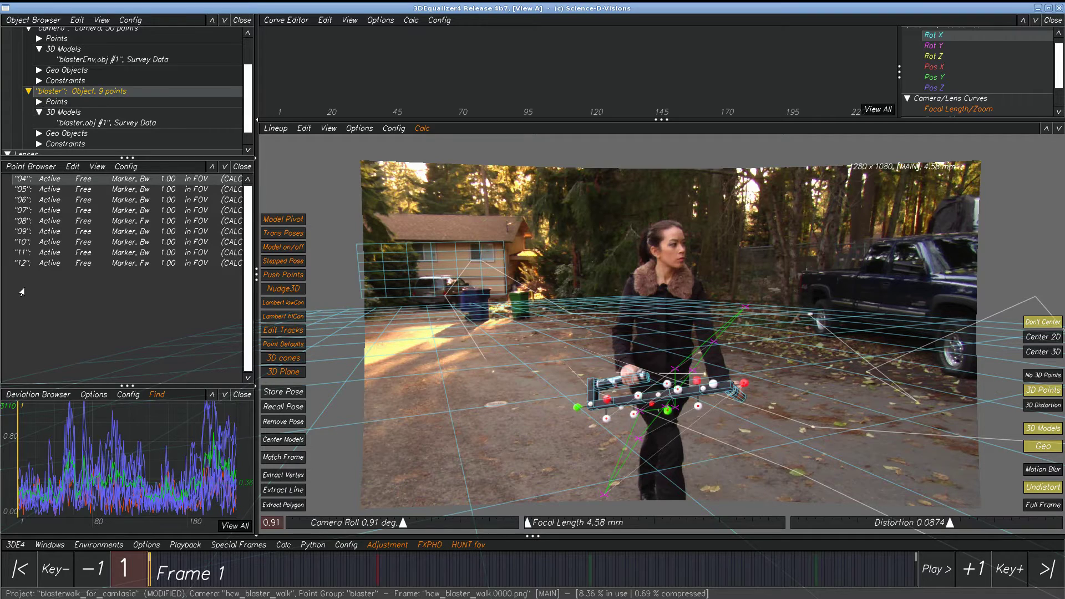
pyautogui.keyDown('shift'); pyautogui.click(30, 263); pyautogui.keyUp('shift')
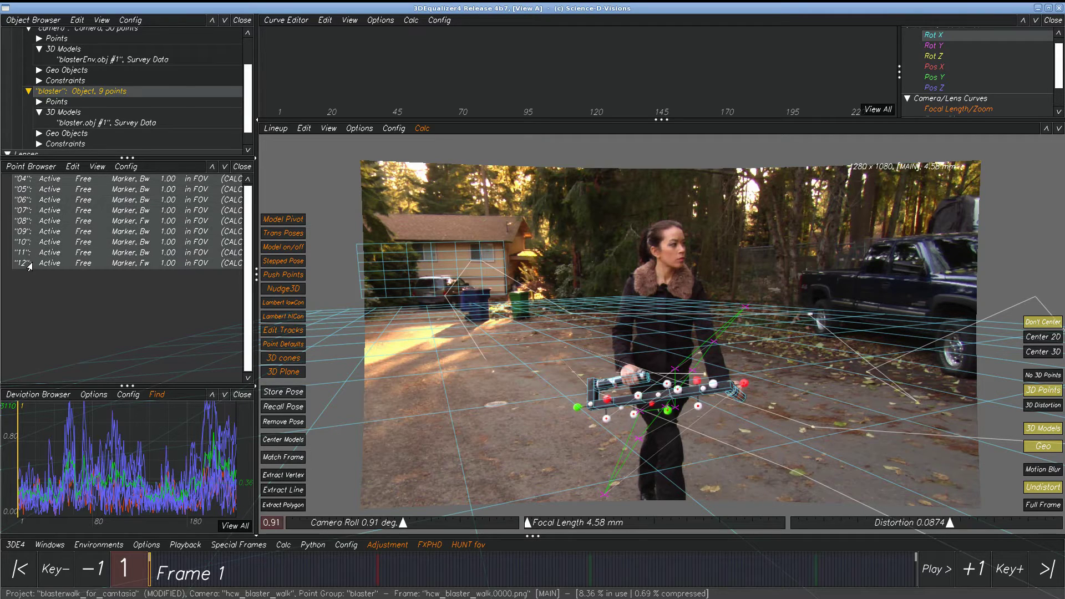
# Step: Import blasterObjectSurvey.txt, adding survey to existing points of the same name
pyautogui.click(16, 545)
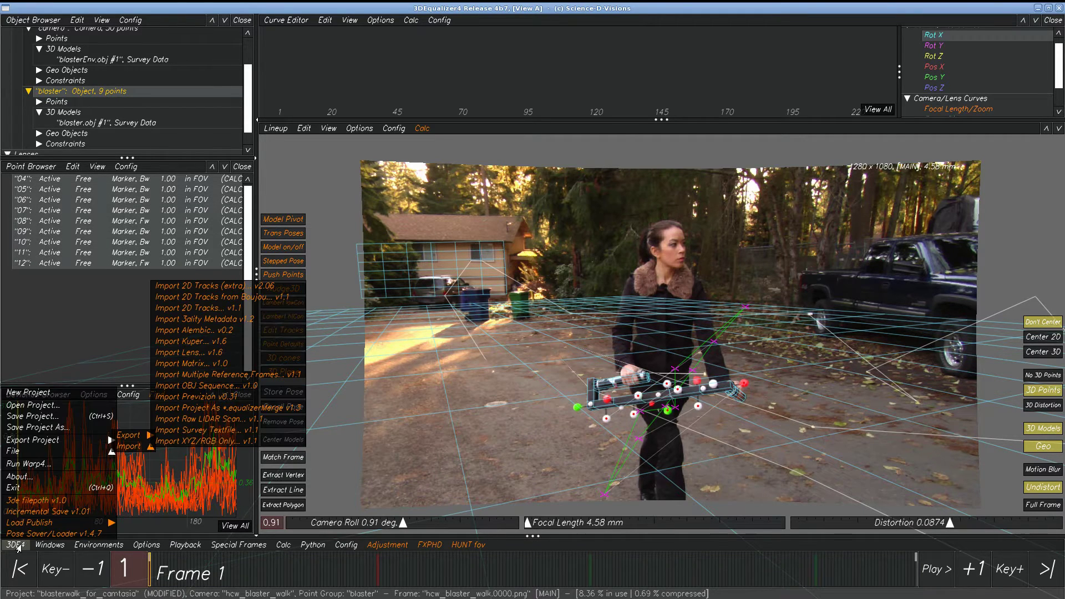
pyautogui.click(216, 430)
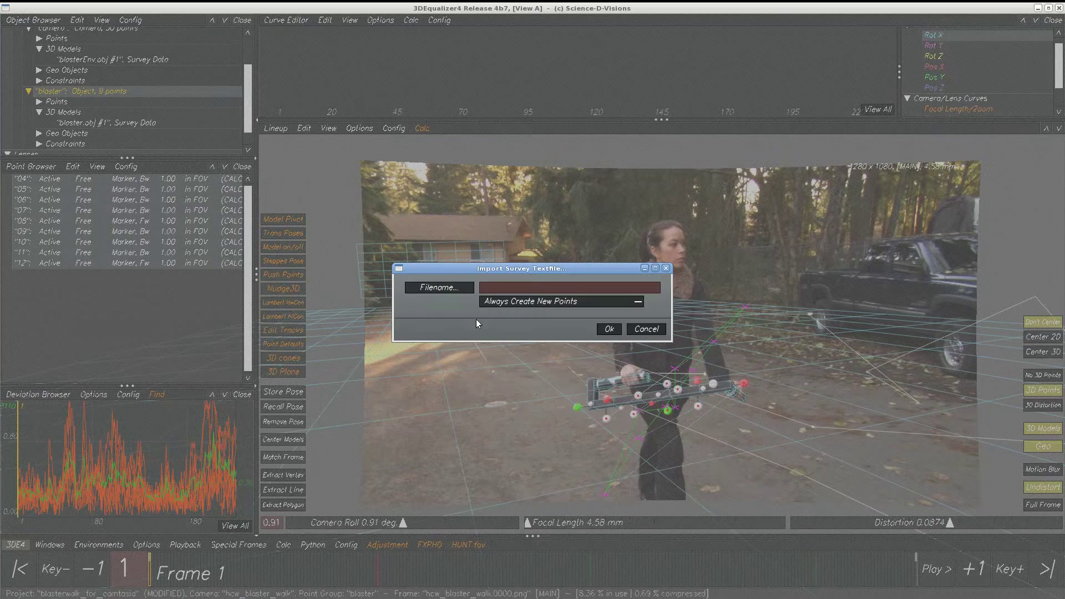
pyautogui.click(510, 302)
pyautogui.click(507, 315)
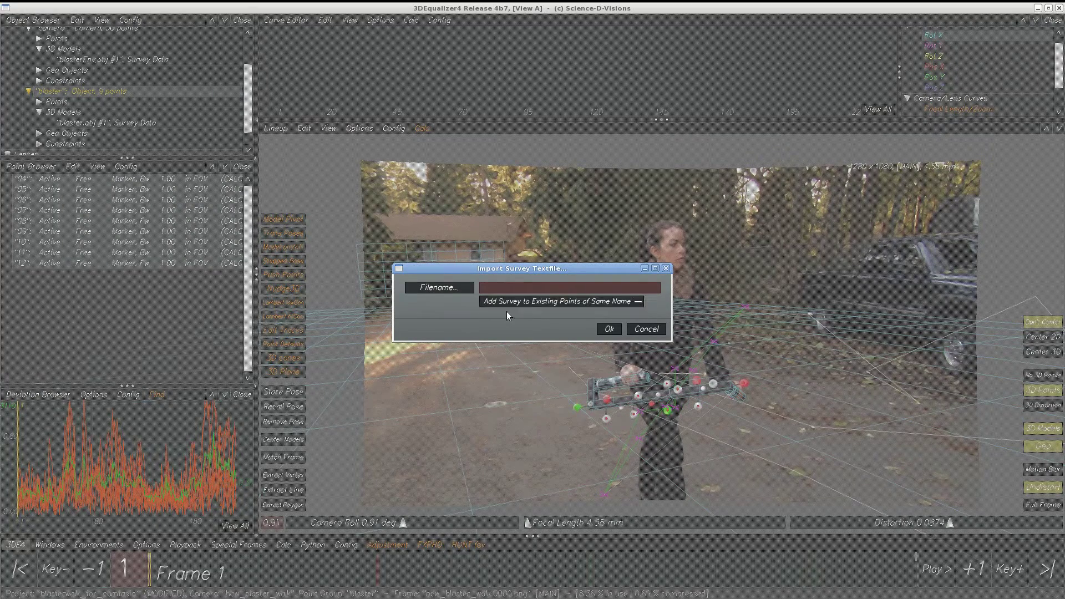
pyautogui.click(436, 289)
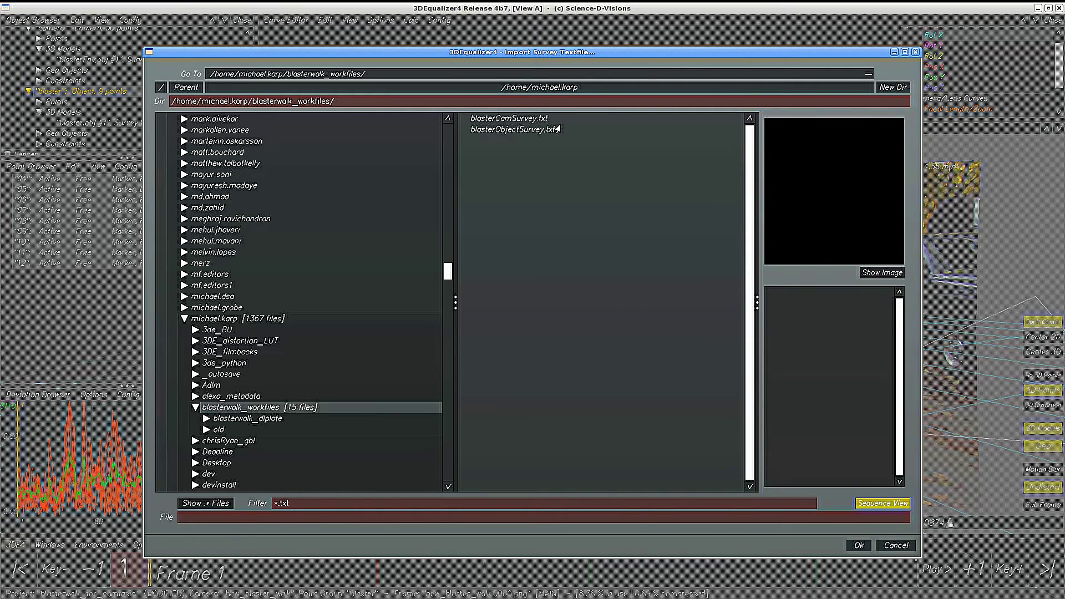
pyautogui.click(533, 131)
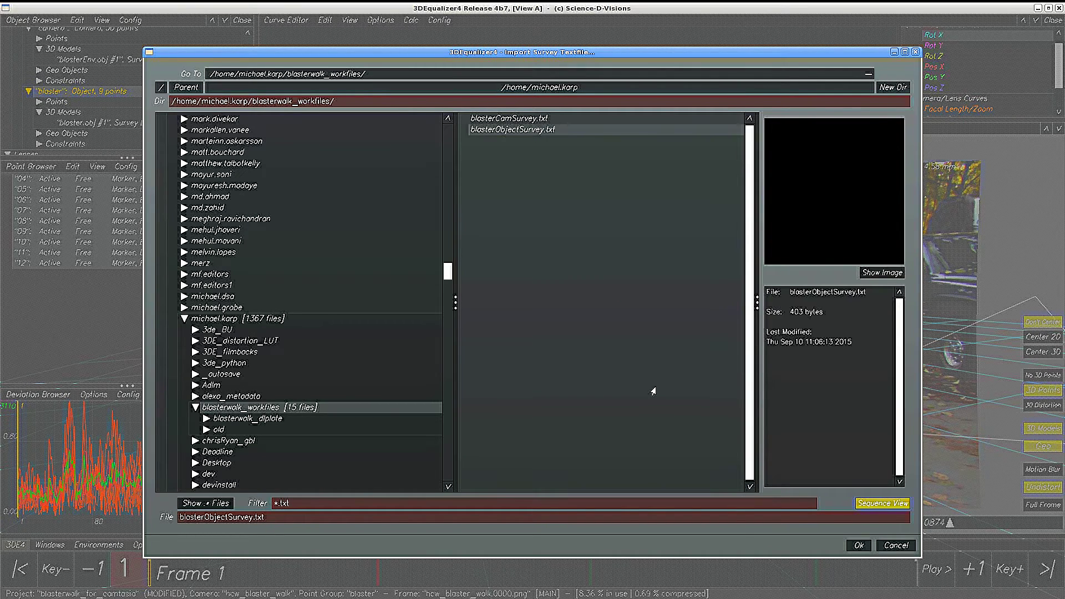
pyautogui.click(859, 546)
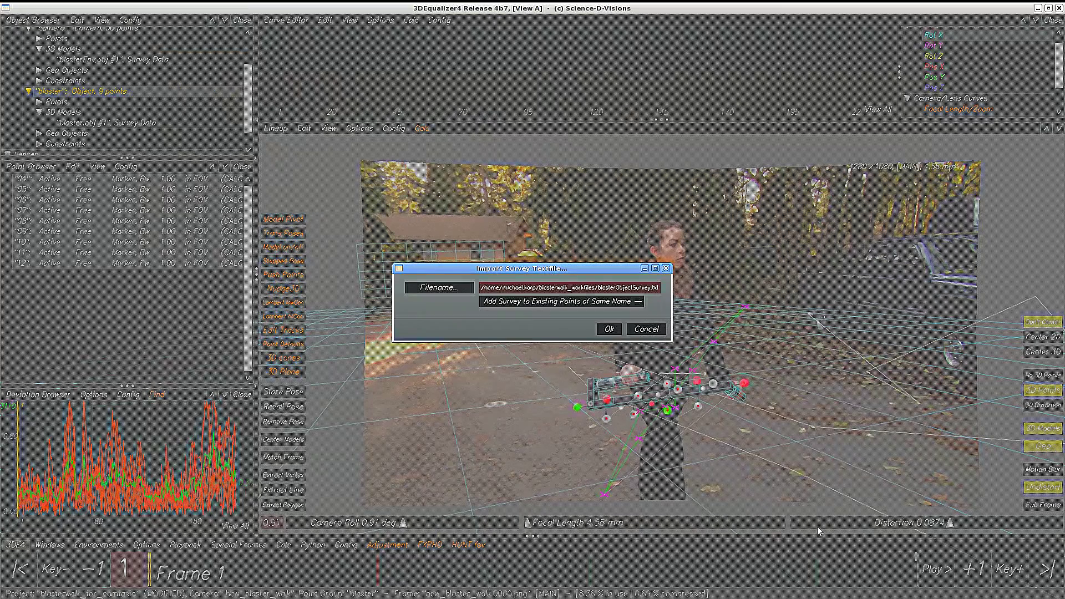
pyautogui.click(612, 327)
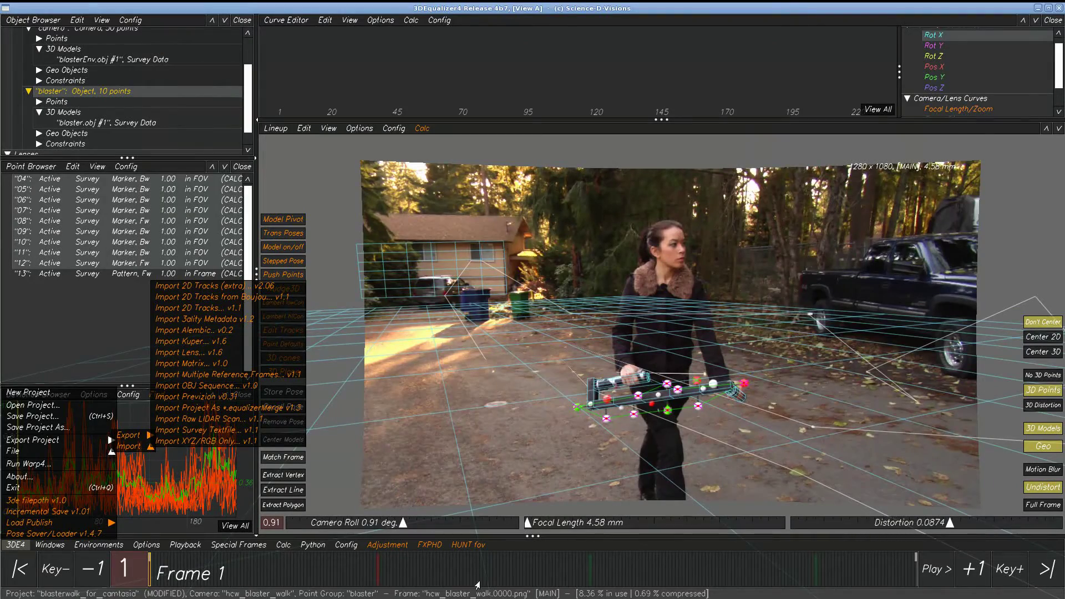
pyautogui.moveTo(477, 584); pyautogui.dragTo(442, 583)
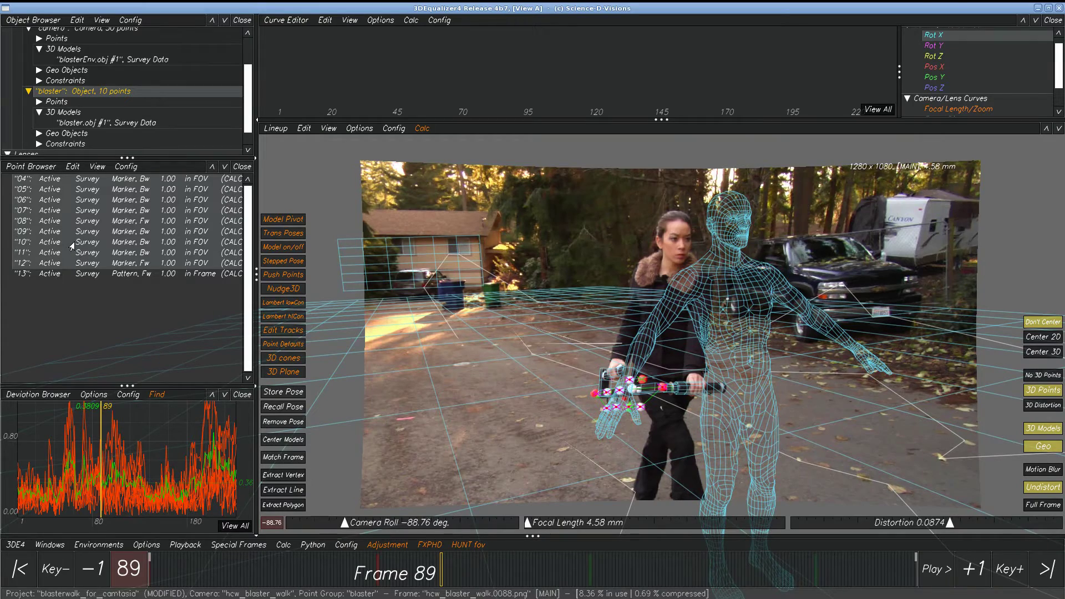
pyautogui.moveTo(727, 577); pyautogui.dragTo(541, 579)
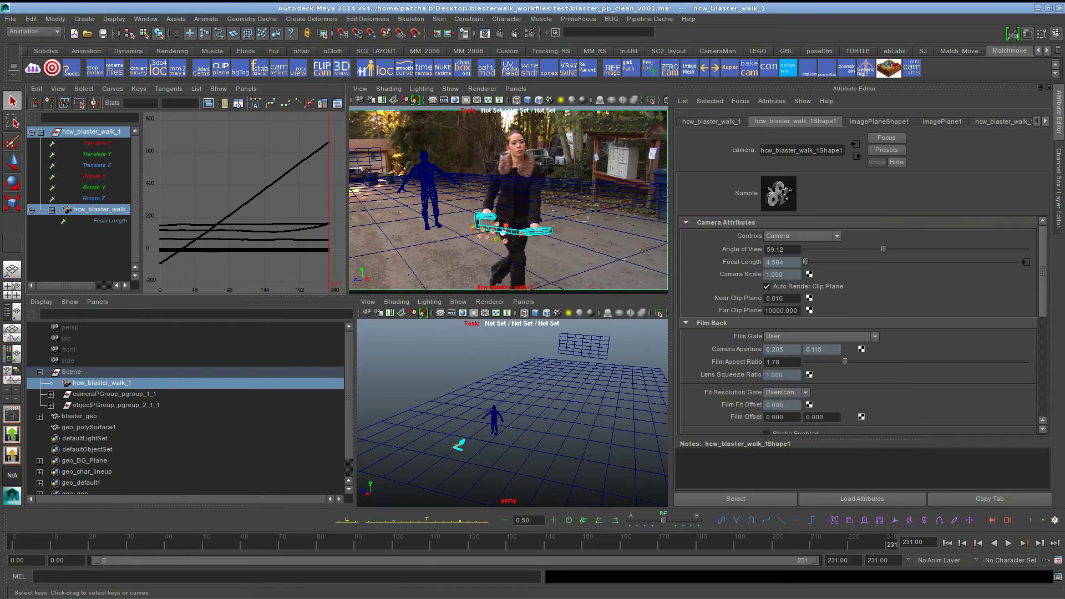
# Step: View mayaBlasterCam_start_0.asc in gedit to check its frames, then close it and return to Maya
pyautogui.hotkey('alt', 'Tab')
pyautogui.moveTo(817, 169); pyautogui.dragTo(867, 168)
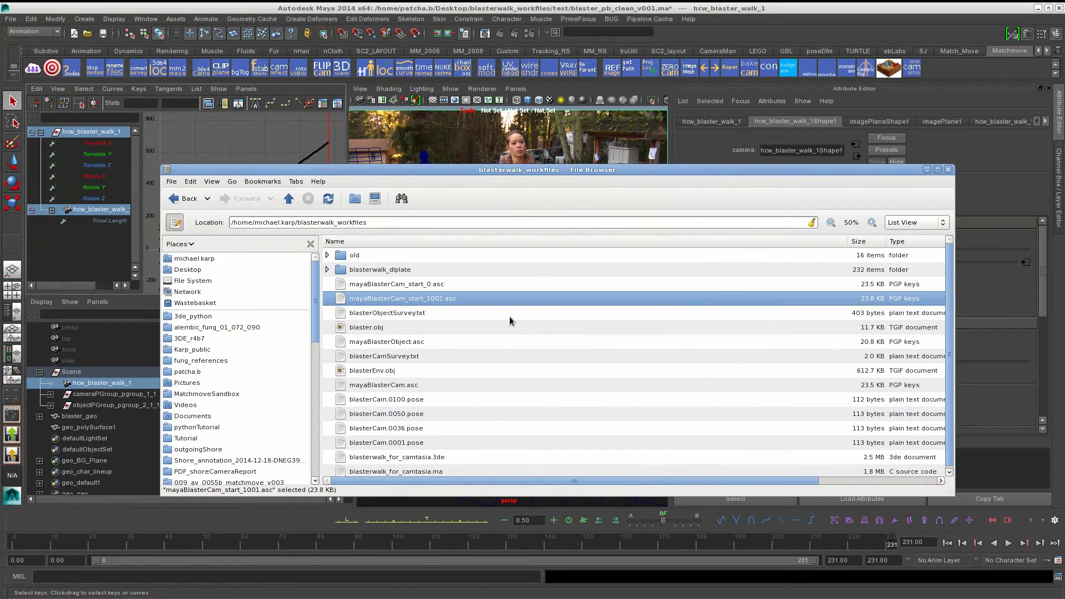
pyautogui.doubleClick(427, 285)
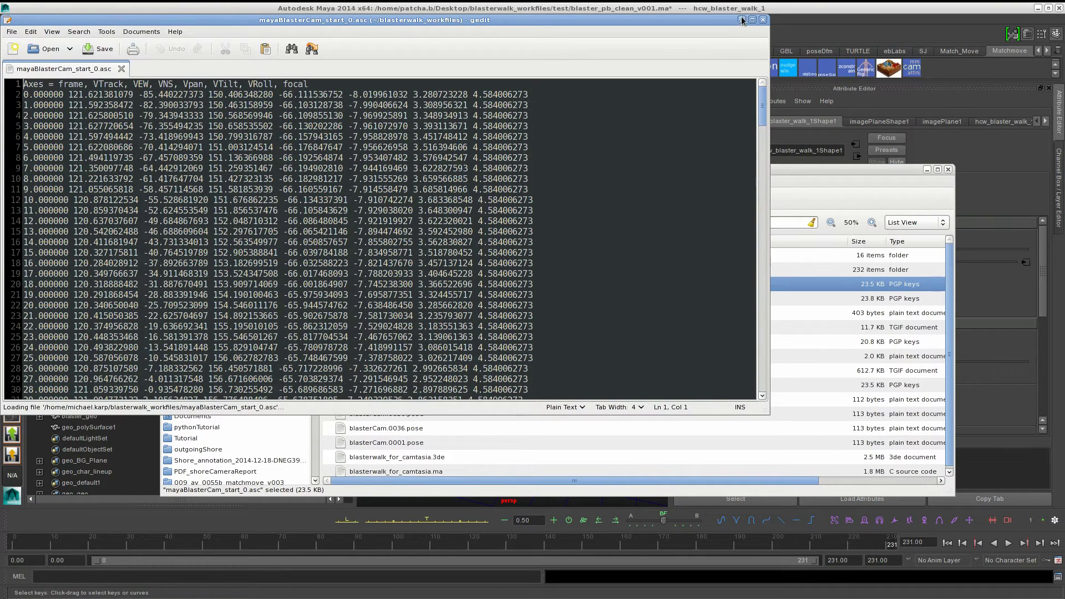
pyautogui.click(763, 20)
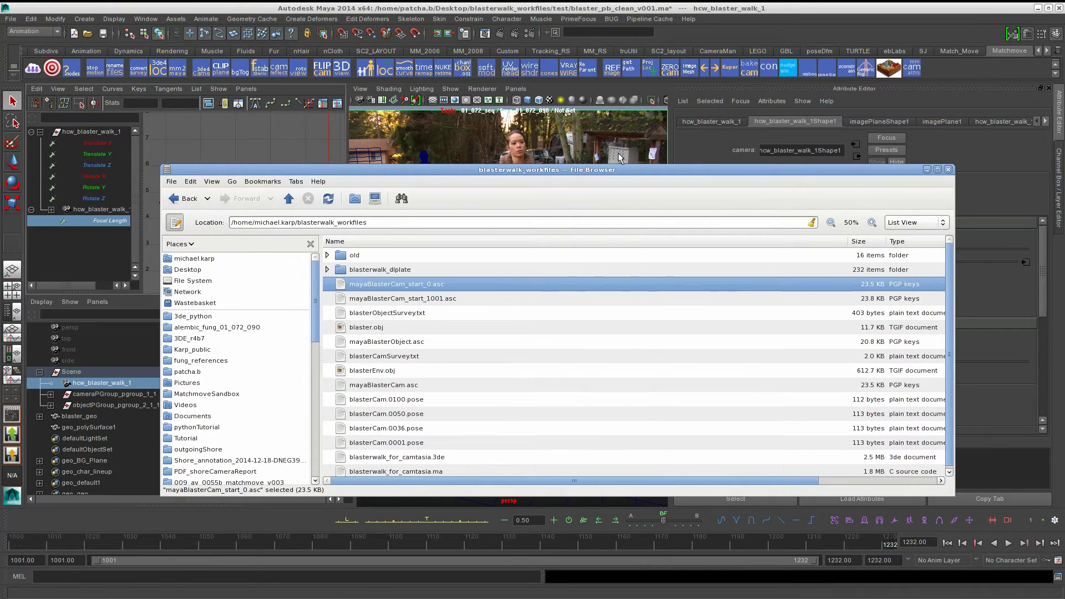
pyautogui.click(1048, 9)
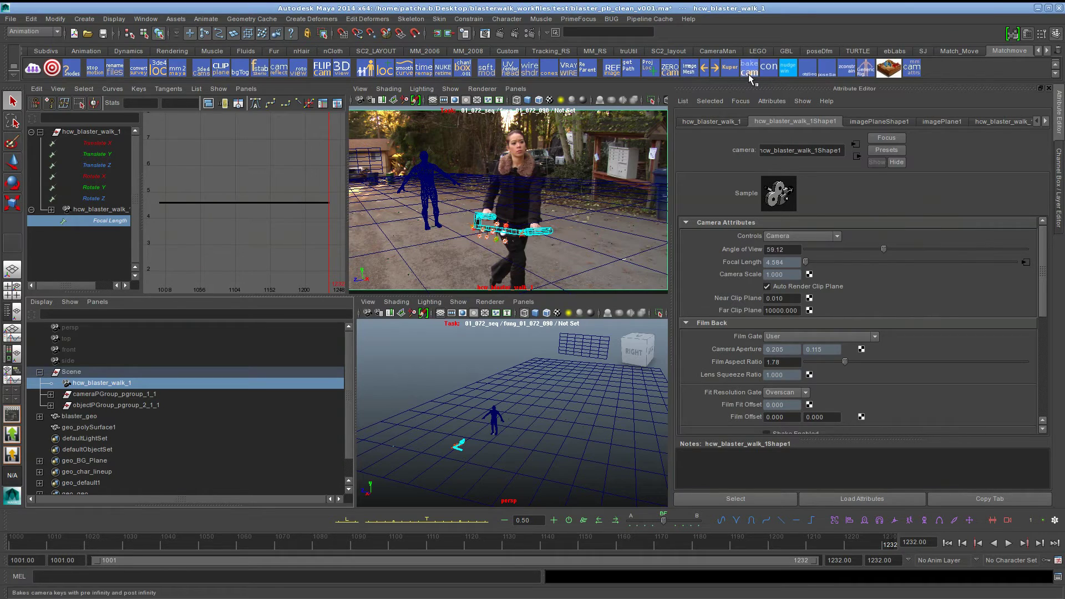
# Step: Re-export the camera with the Kuper shelf tool, overwriting mayaBlasterCam_start_1001.asc
pyautogui.click(730, 68)
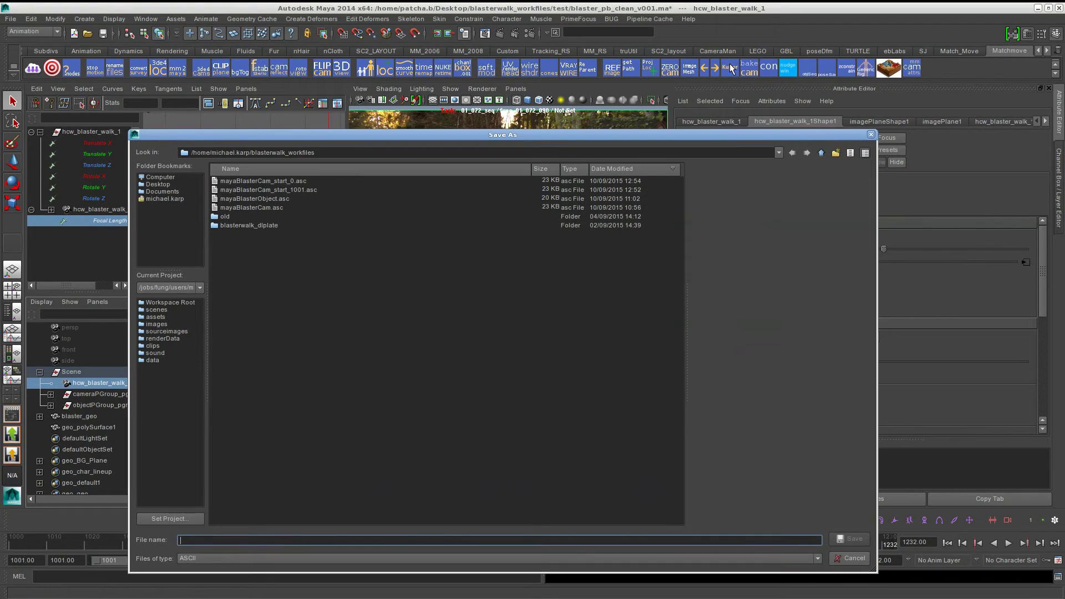
pyautogui.click(294, 190)
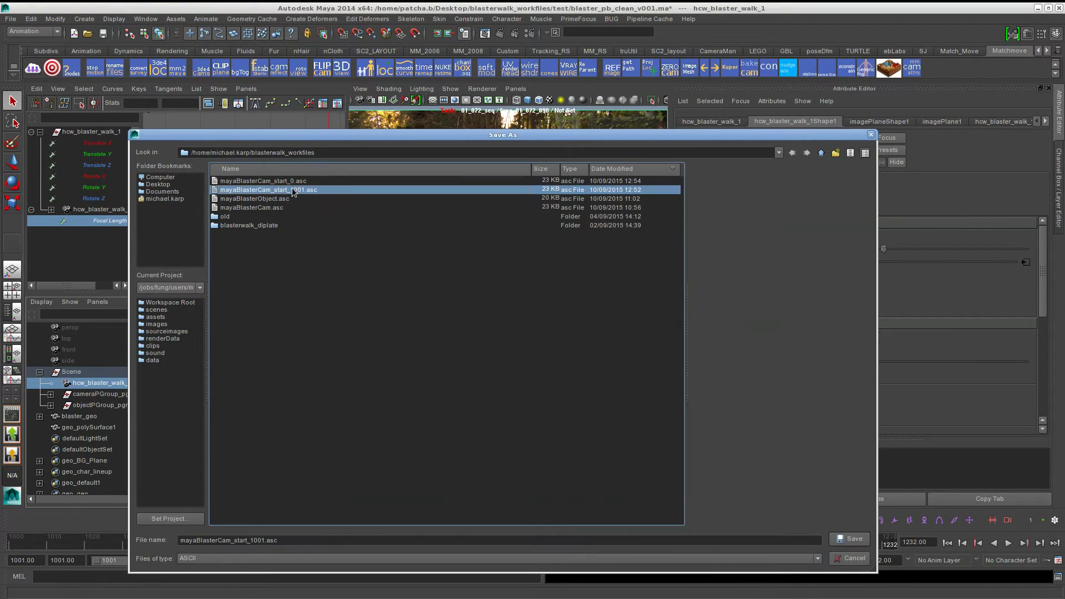
pyautogui.click(843, 539)
pyautogui.click(530, 316)
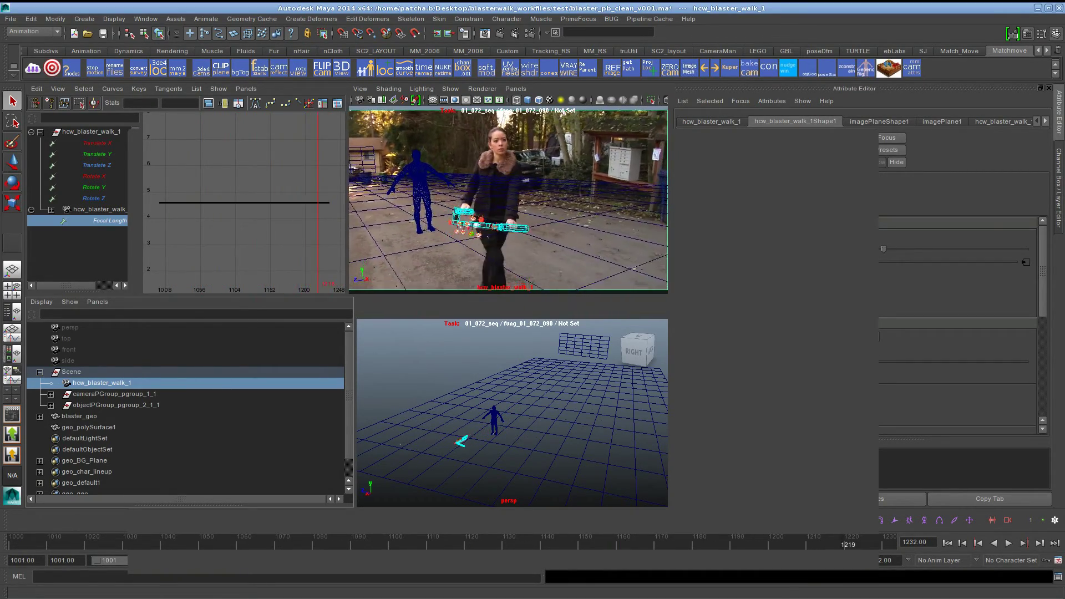
# Step: Open mayaBlasterCam_start_1001.asc in gedit to confirm its camera data starts at frame 1001
pyautogui.hotkey('alt', 'Tab')
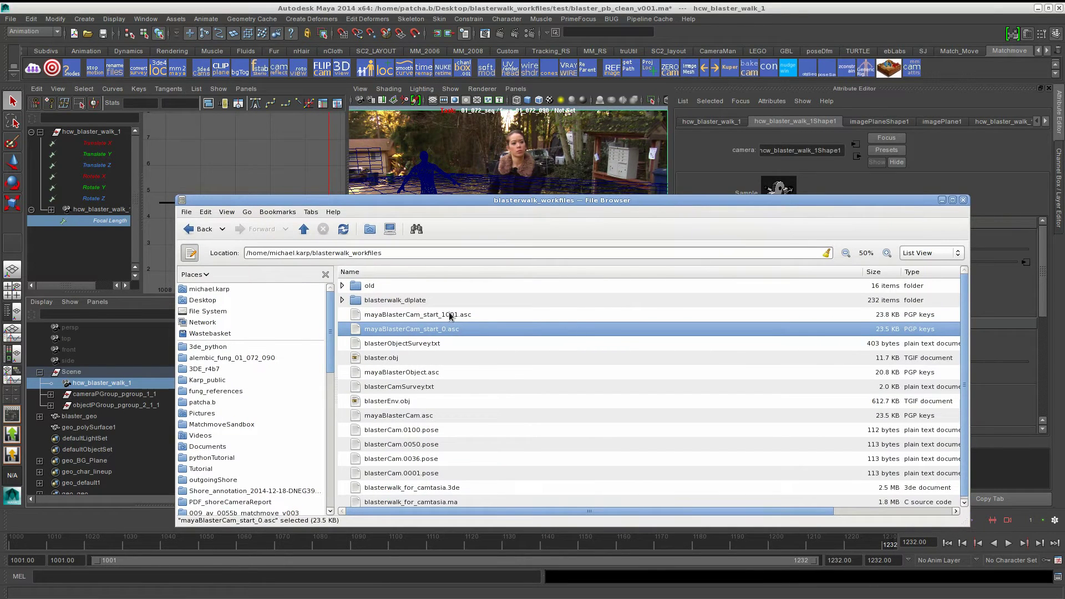
pyautogui.doubleClick(451, 314)
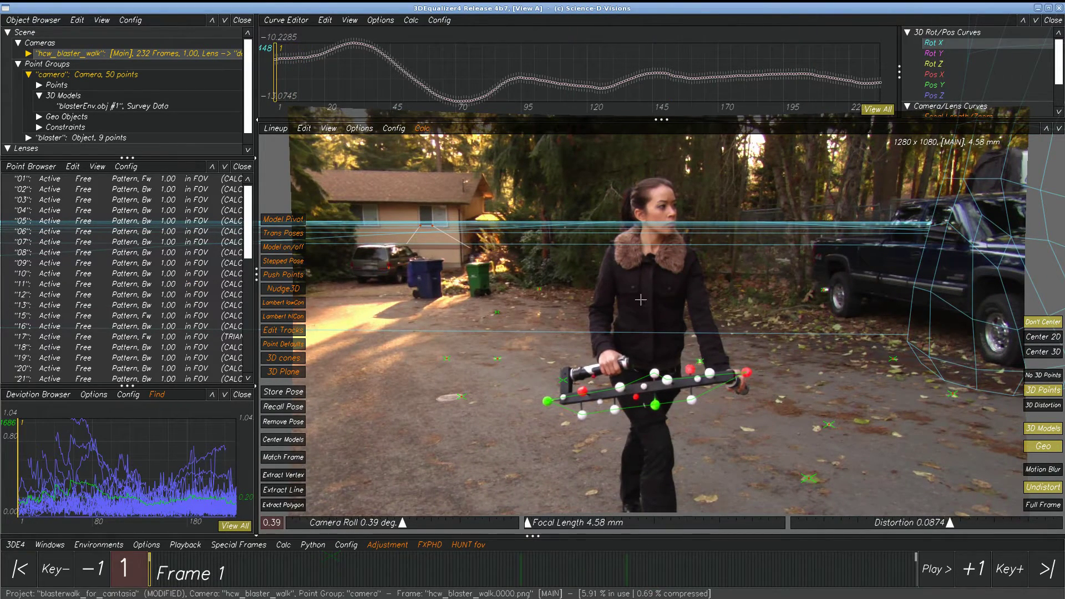
pyautogui.hotkey('alt', 'a')
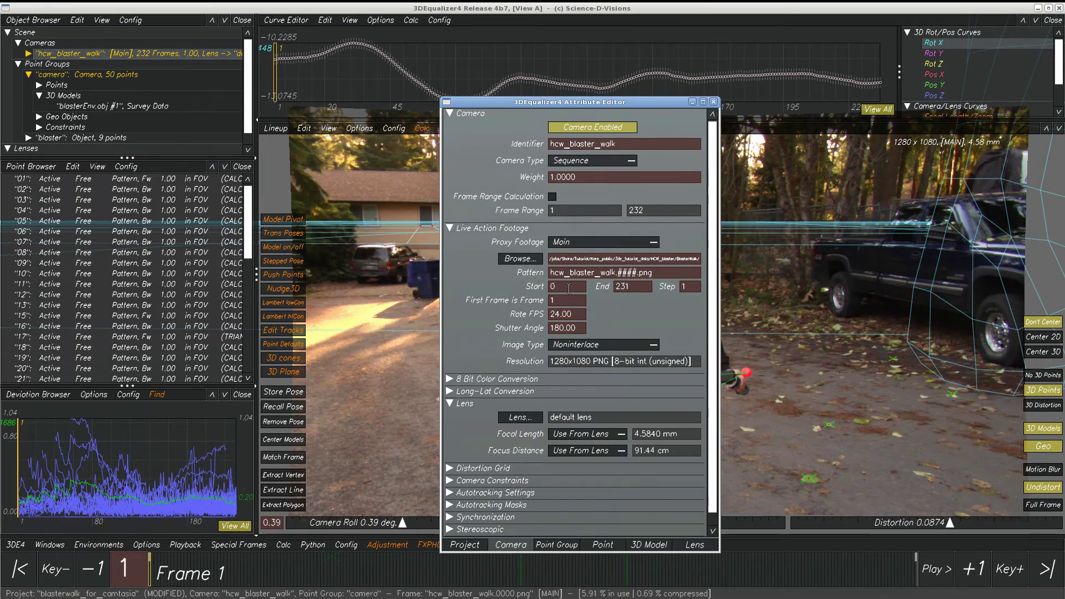
pyautogui.click(563, 301)
pyautogui.write('001')
pyautogui.press('Return')
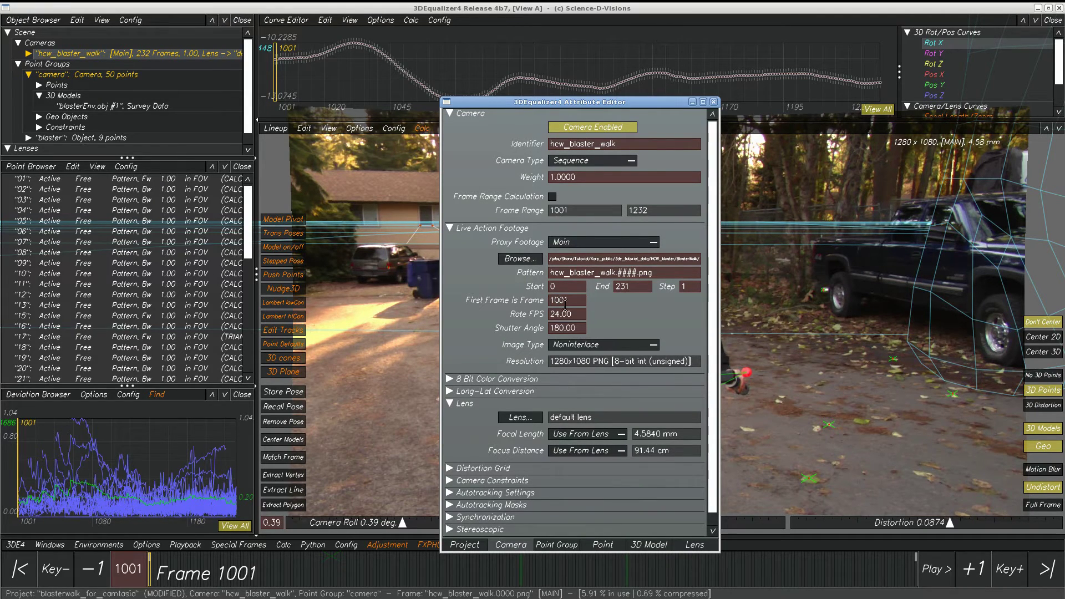
pyautogui.doubleClick(569, 302)
pyautogui.write('-50')
pyautogui.press('Return')
pyautogui.click(572, 302)
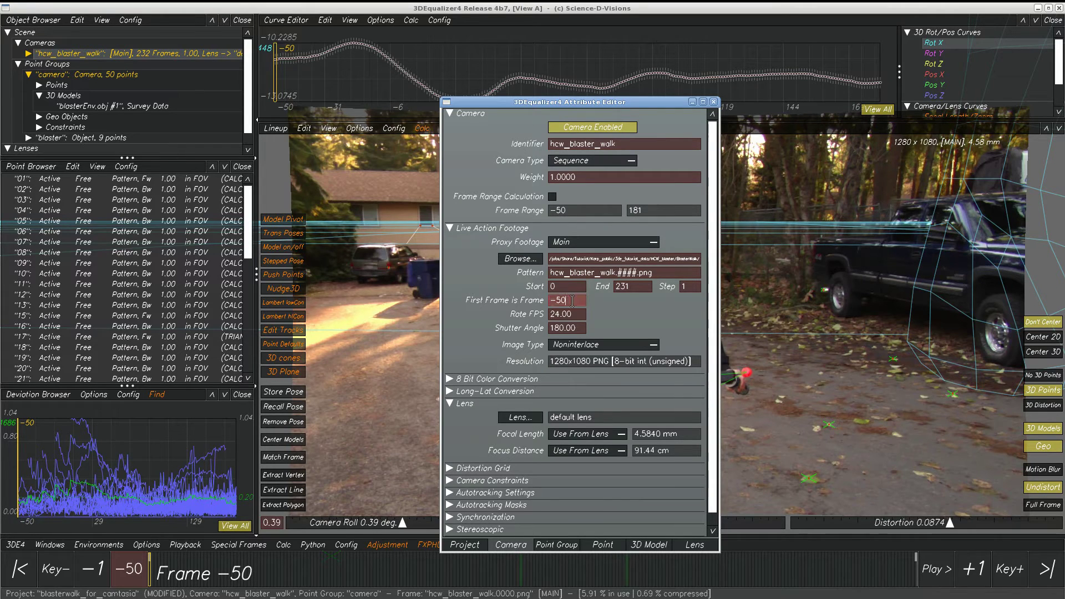
pyautogui.doubleClick(572, 301)
pyautogui.write('0')
pyautogui.press('Return')
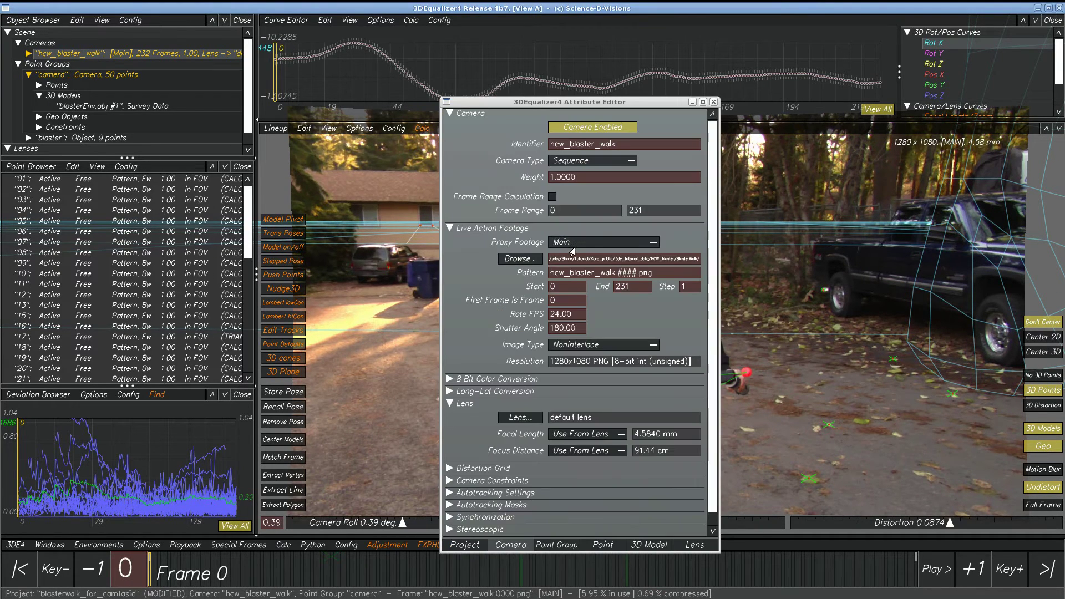
pyautogui.doubleClick(563, 301)
pyautogui.write('1')
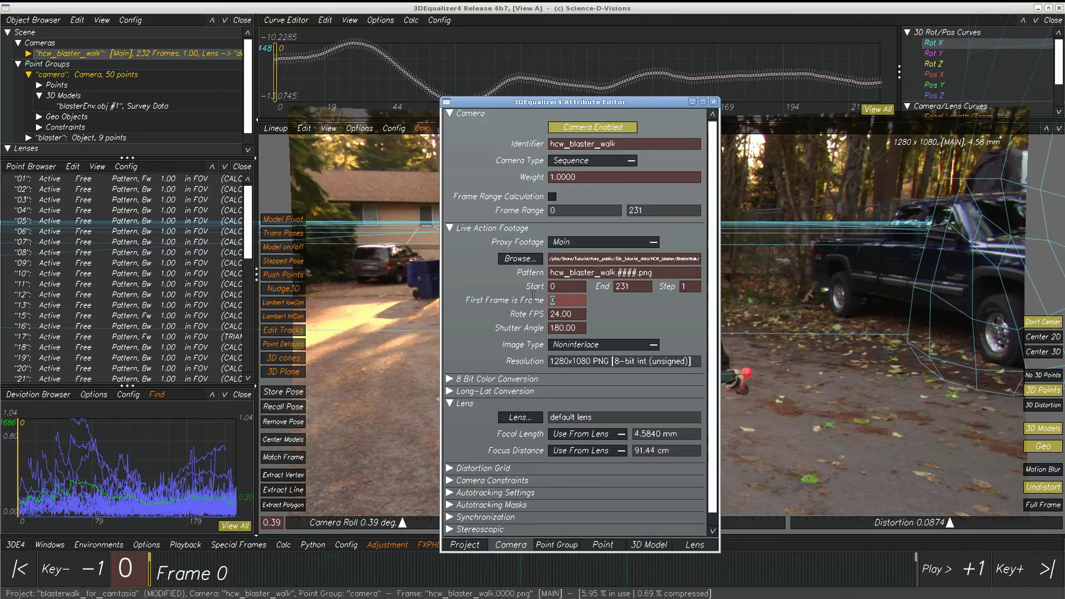
pyautogui.press('Return')
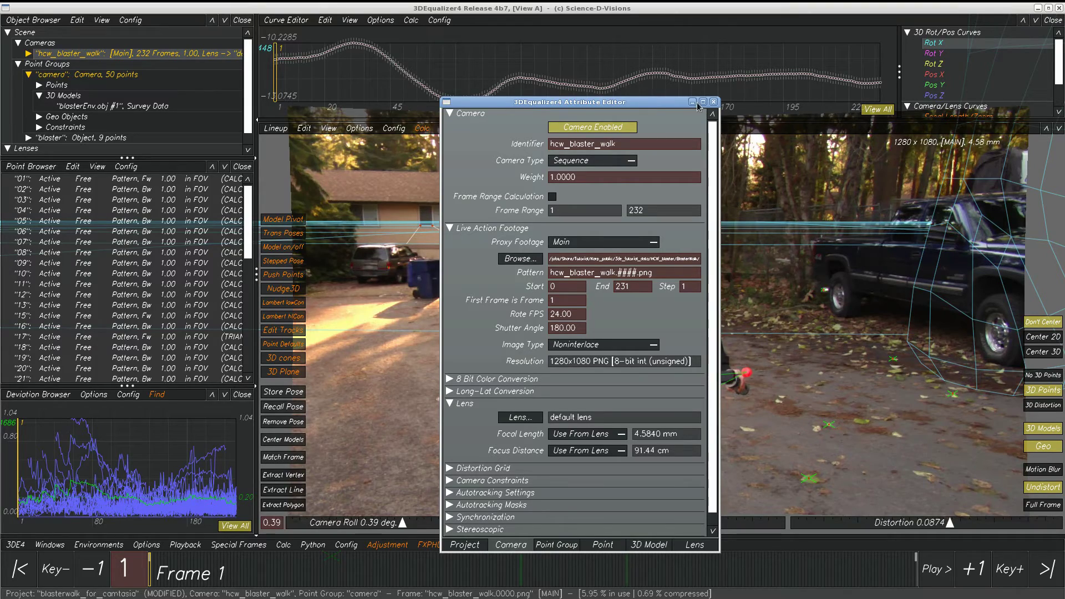
pyautogui.click(713, 102)
# Step: Scrub the shot to frame 232 to review the current camera
pyautogui.moveTo(167, 579)
pyautogui.mouseDown()
pyautogui.moveTo(780, 580)
pyautogui.moveTo(1056, 593)
pyautogui.moveTo(189, 577)
pyautogui.moveTo(714, 577)
pyautogui.moveTo(151, 577)
pyautogui.mouseUp()
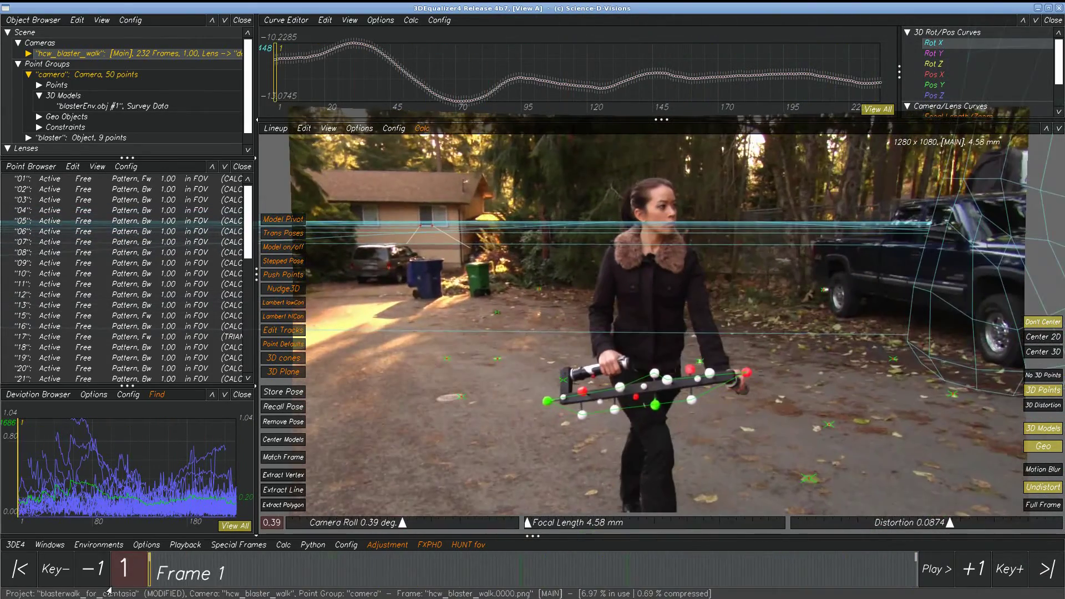
pyautogui.scroll(-4, 635, 268)
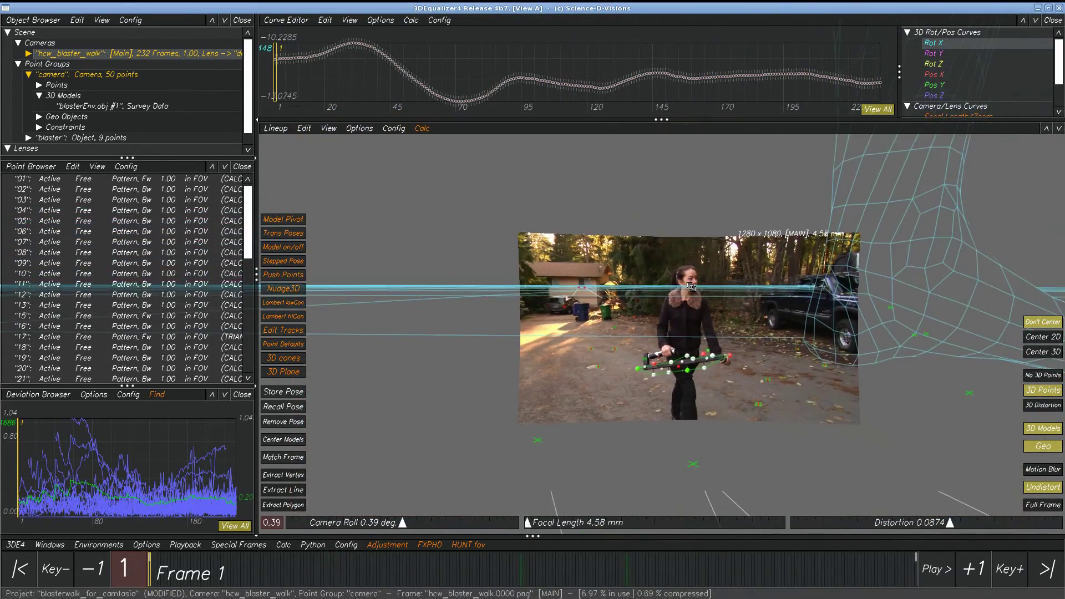
pyautogui.scroll(2, 698, 318)
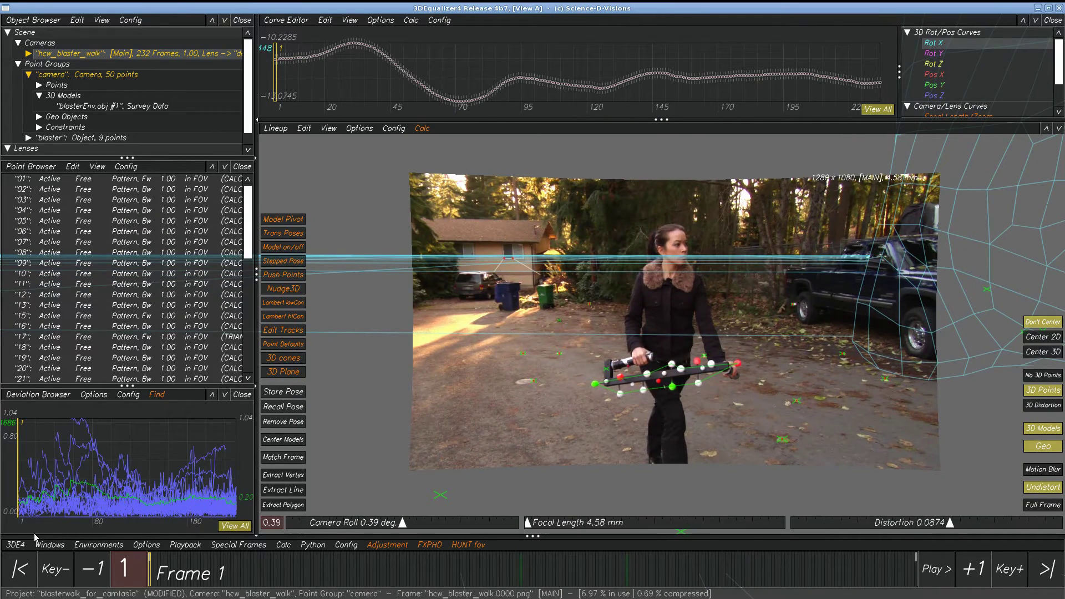
# Step: Import the Kuper camera from mayaBlasterCam_start_1001.asc with a frame offset of -1000
pyautogui.click(15, 544)
pyautogui.moveTo(13, 450)
pyautogui.moveTo(129, 446)
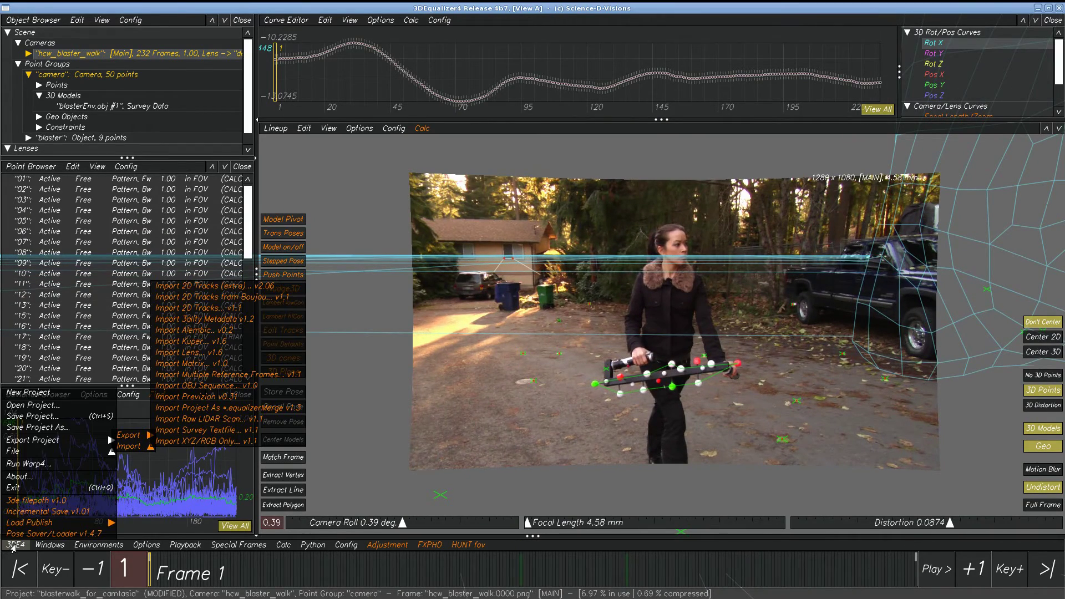
pyautogui.click(193, 343)
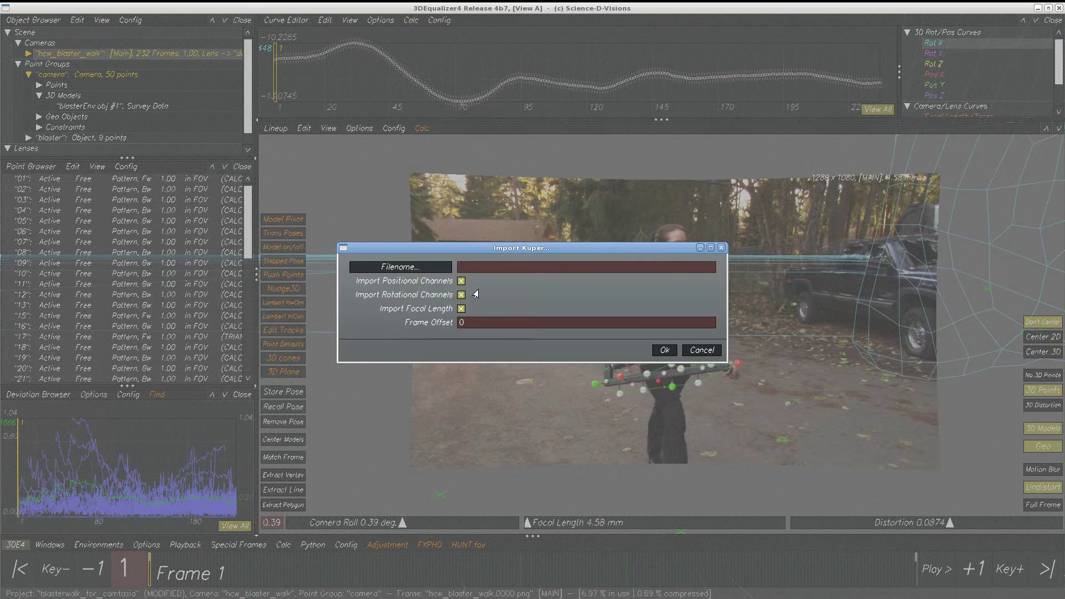
pyautogui.click(399, 268)
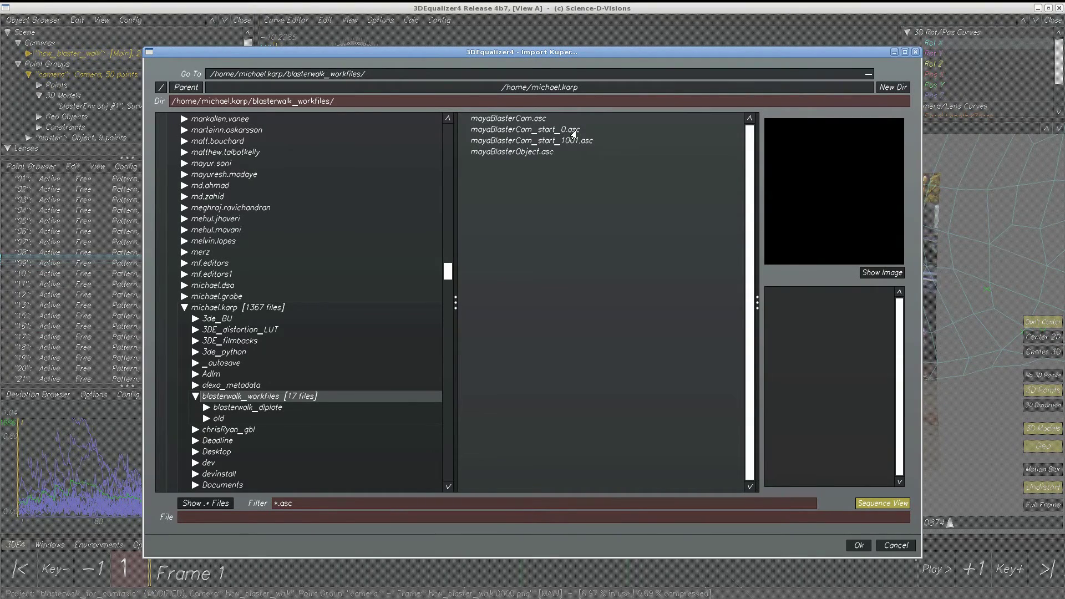
pyautogui.click(573, 140)
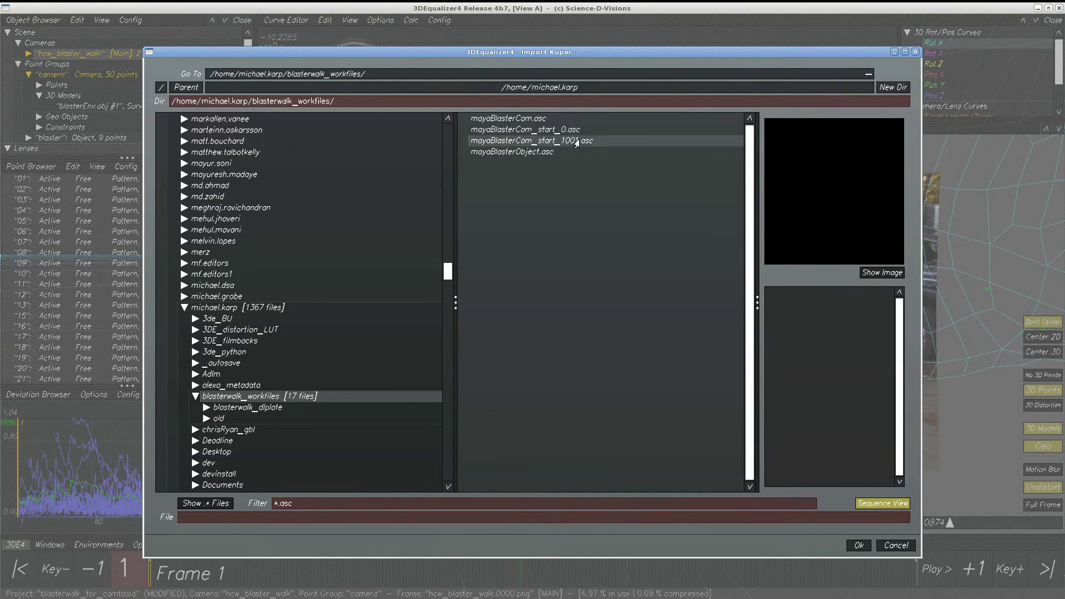
pyautogui.click(858, 546)
pyautogui.click(490, 322)
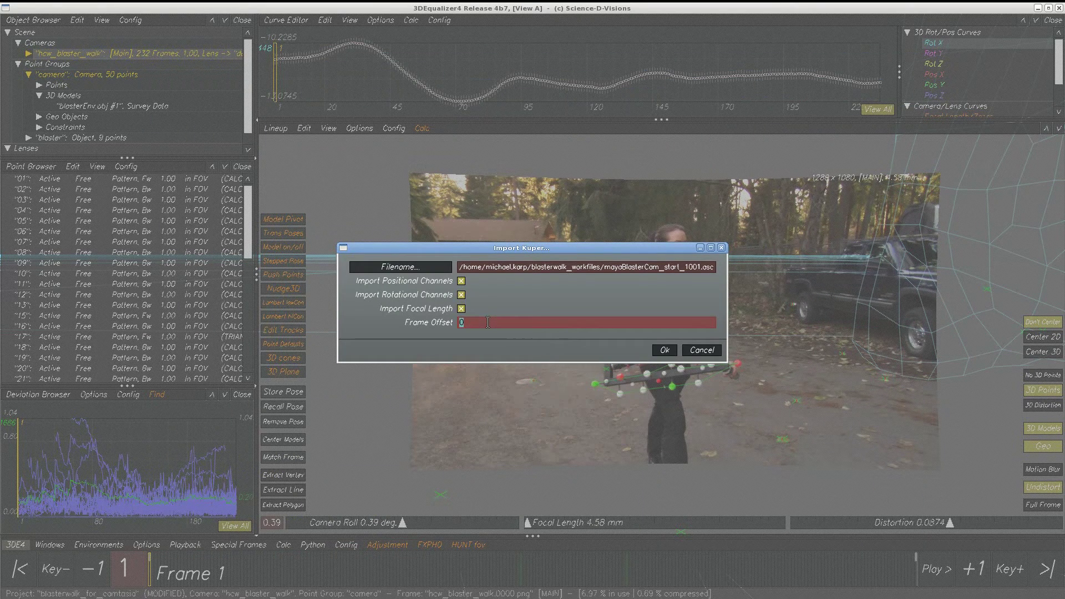
pyautogui.write('-1000')
pyautogui.click(664, 351)
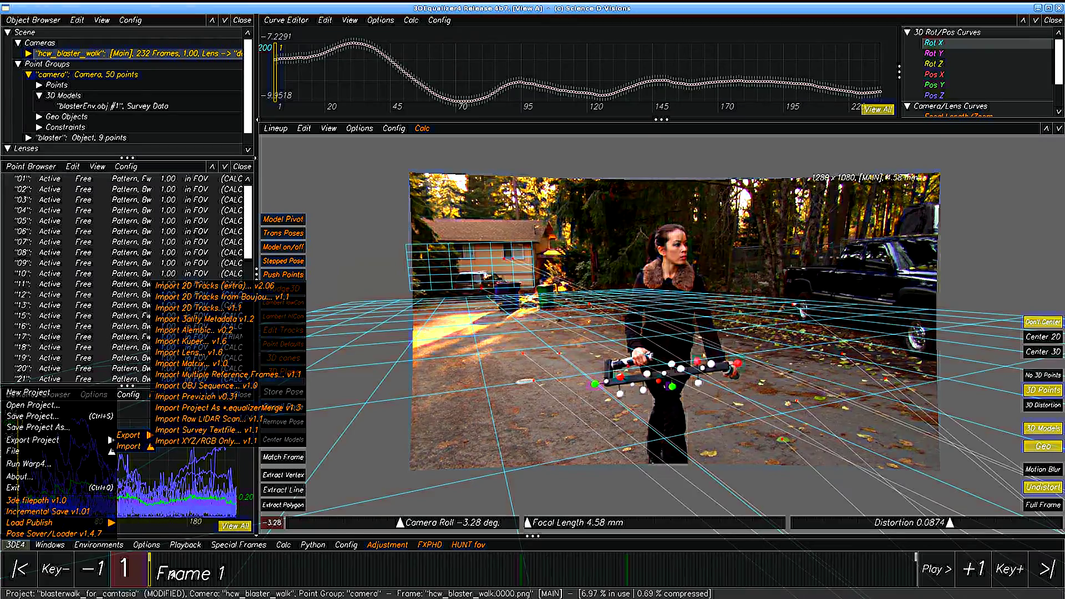
# Step: Re-import the Kuper camera from mayaBlasterCam_start_0.asc with a frame offset of 1
pyautogui.moveTo(172, 575); pyautogui.dragTo(148, 574)
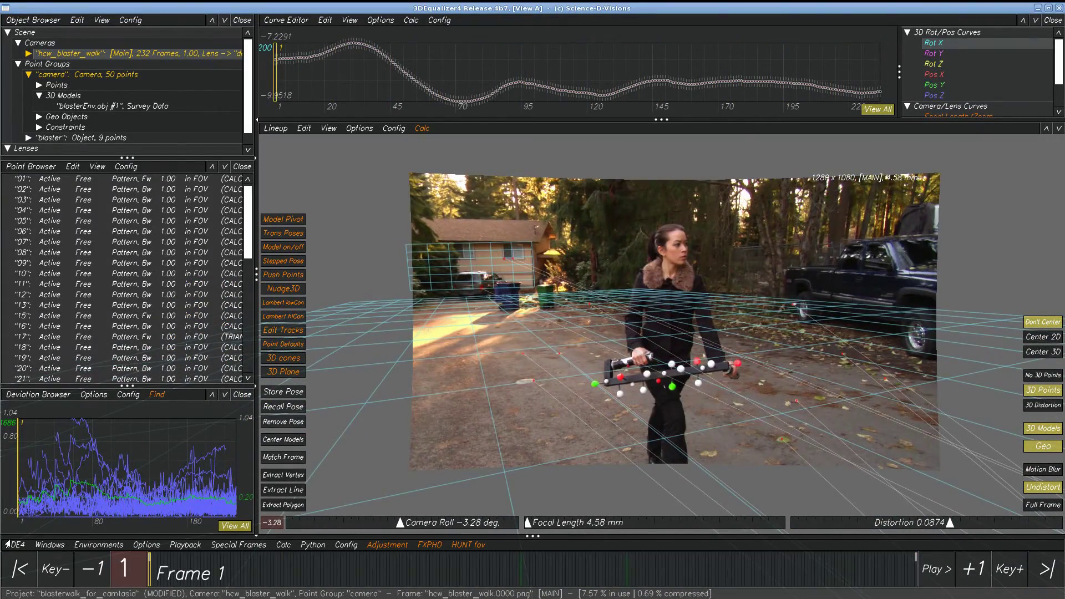
pyautogui.click(11, 546)
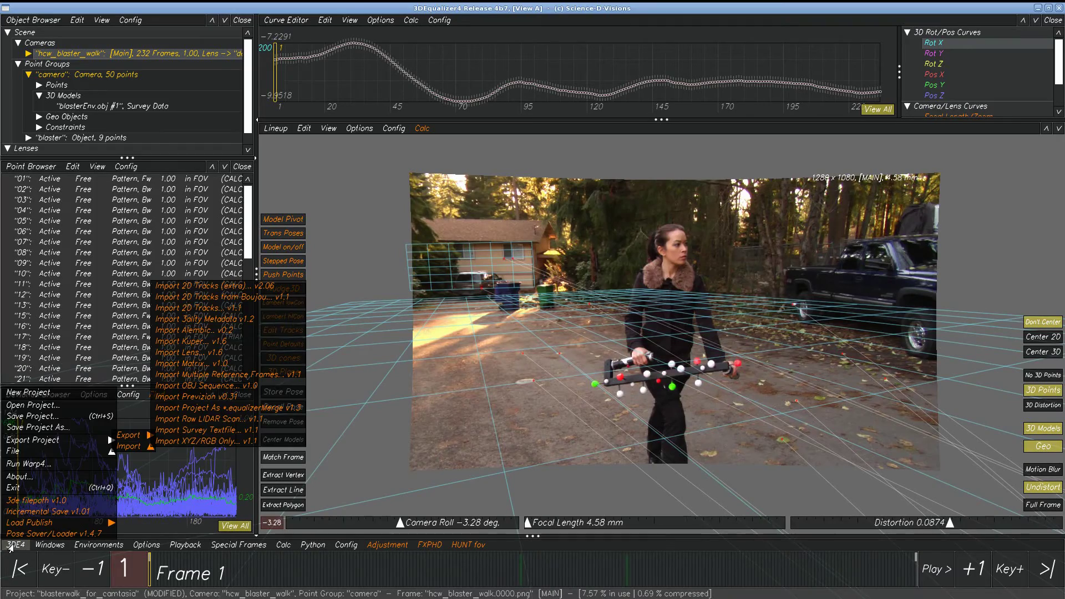
pyautogui.click(205, 340)
pyautogui.click(441, 267)
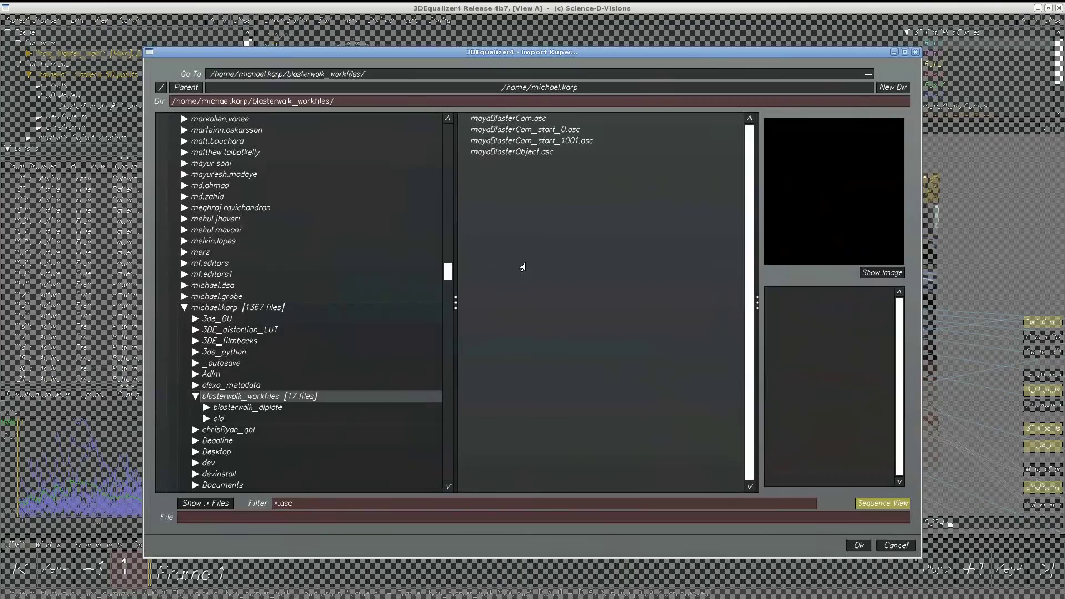
pyautogui.click(562, 134)
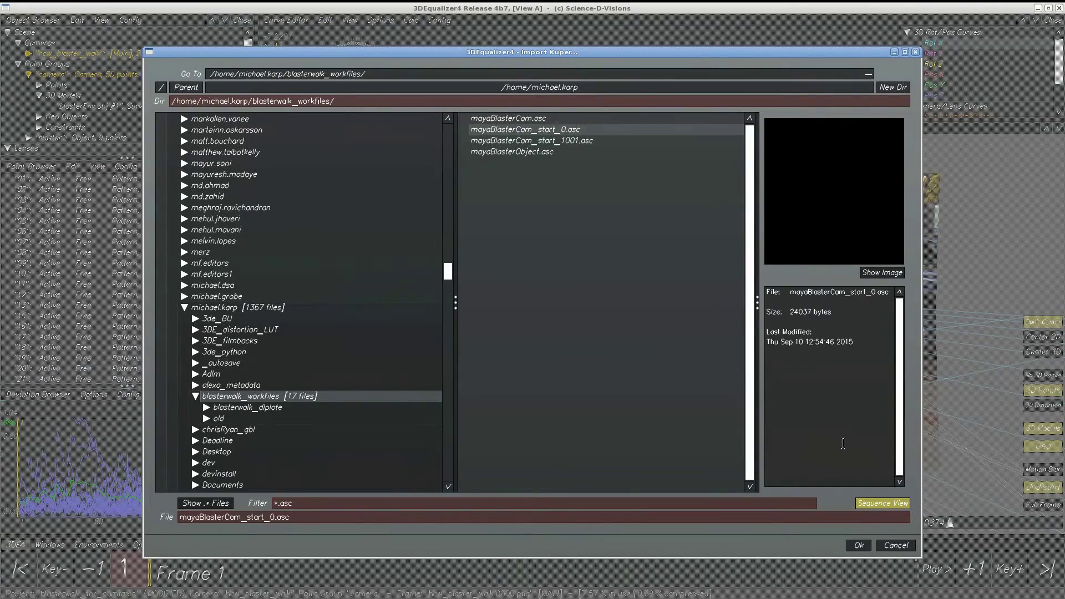
pyautogui.click(860, 546)
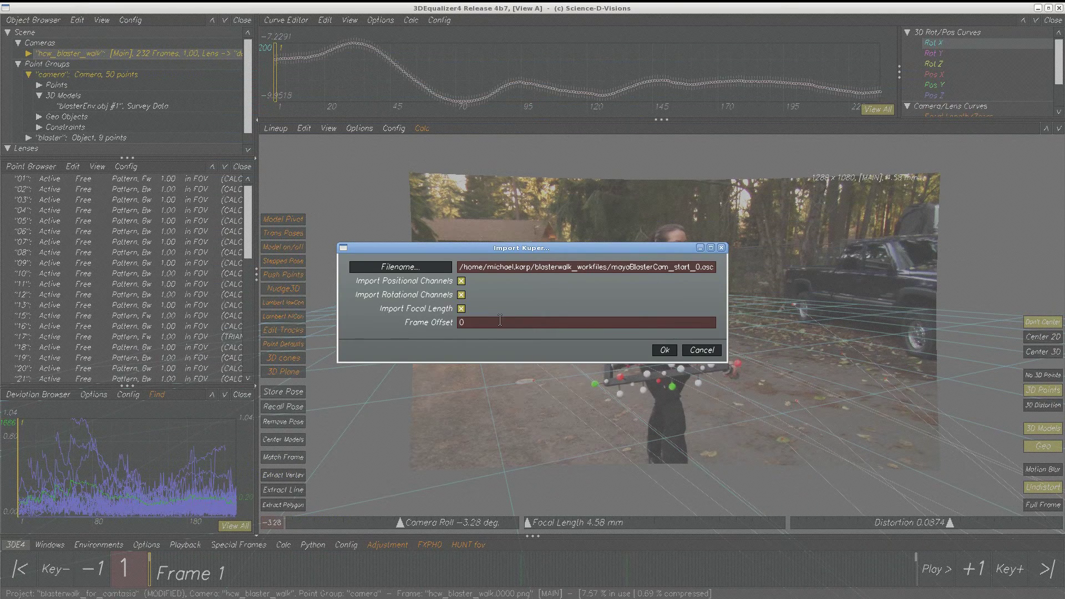
pyautogui.click(480, 326)
pyautogui.write('1')
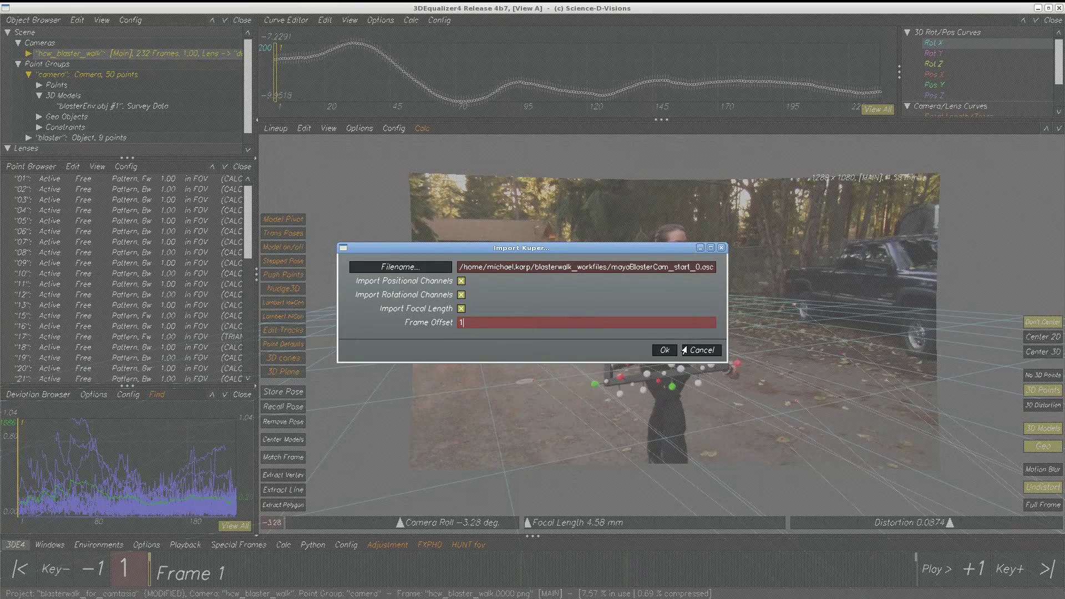
pyautogui.click(665, 351)
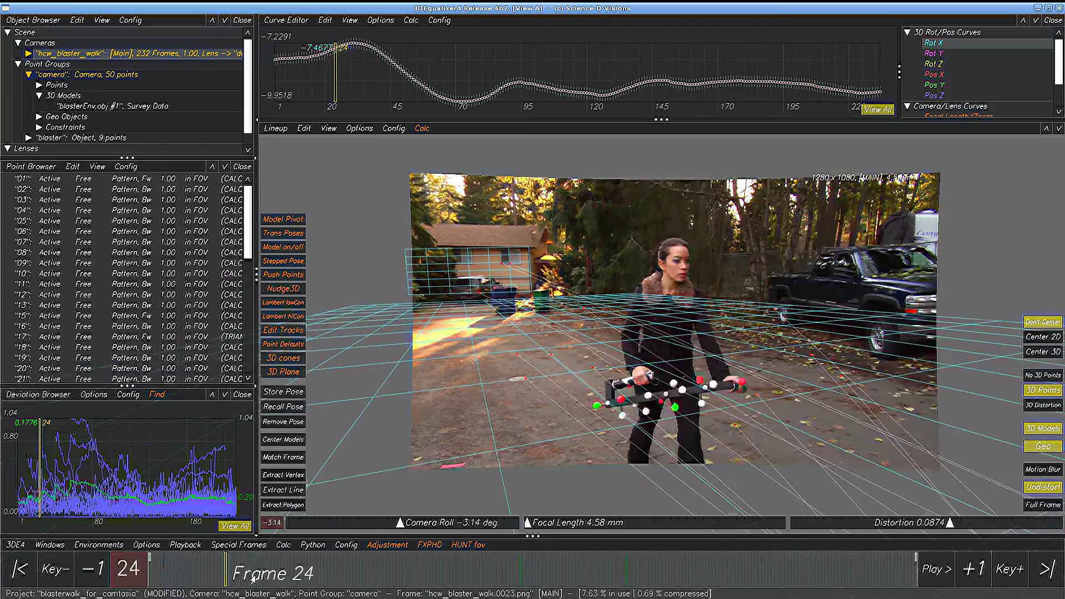
# Step: Delete the camera's Rot X keys from frame 30 to 120 and return to frame 5
pyautogui.moveTo(361, 38); pyautogui.dragTo(608, 116)
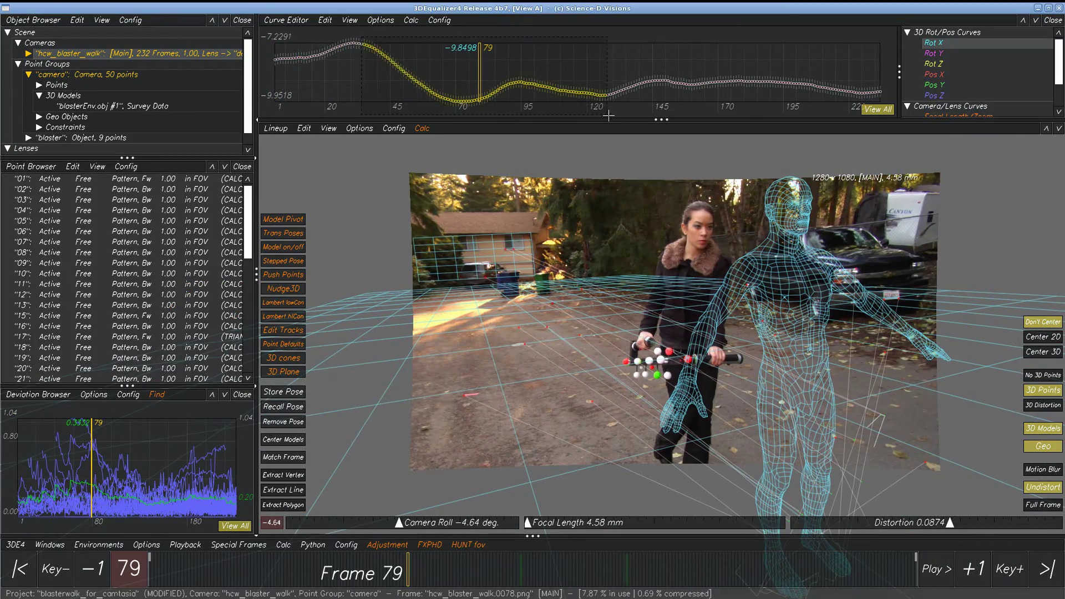
pyautogui.press('Delete')
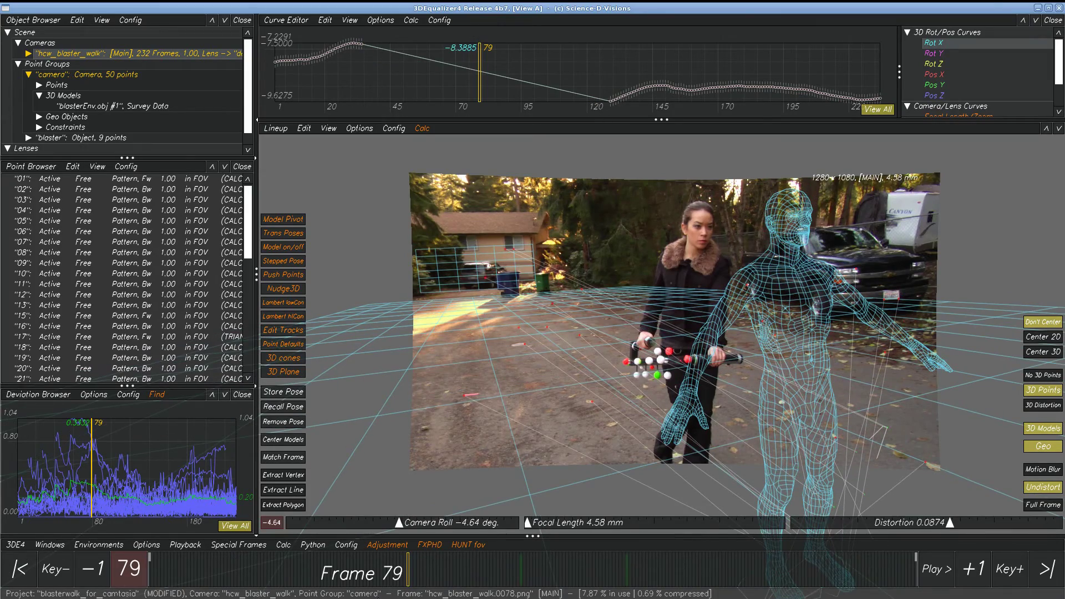
pyautogui.moveTo(383, 579); pyautogui.dragTo(163, 578)
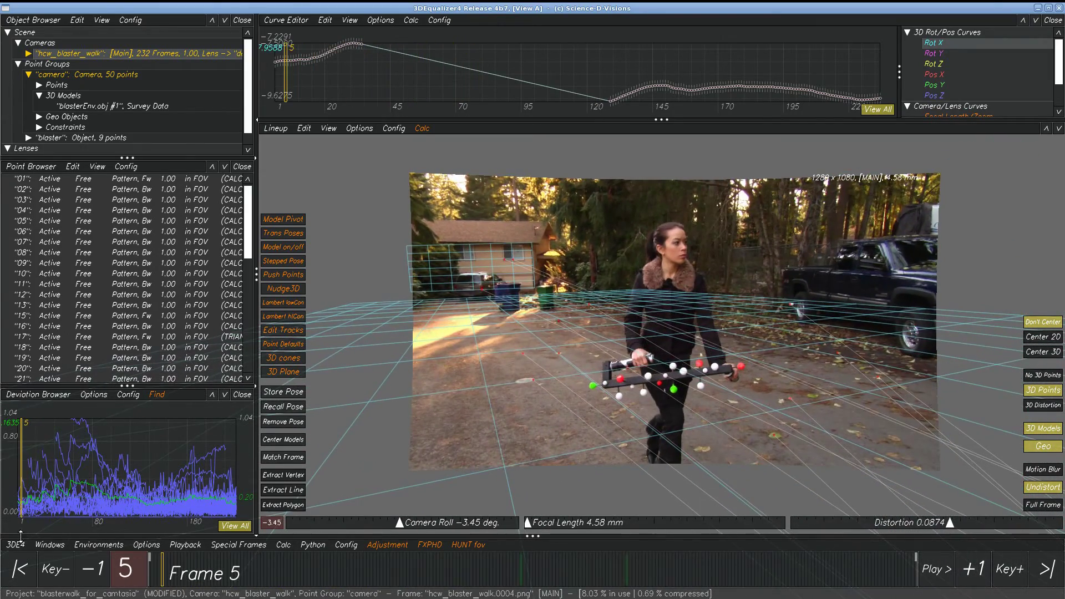
# Step: Start another Kuper import with mayaBlasterCam_start_0.asc as the camera file
pyautogui.click(15, 545)
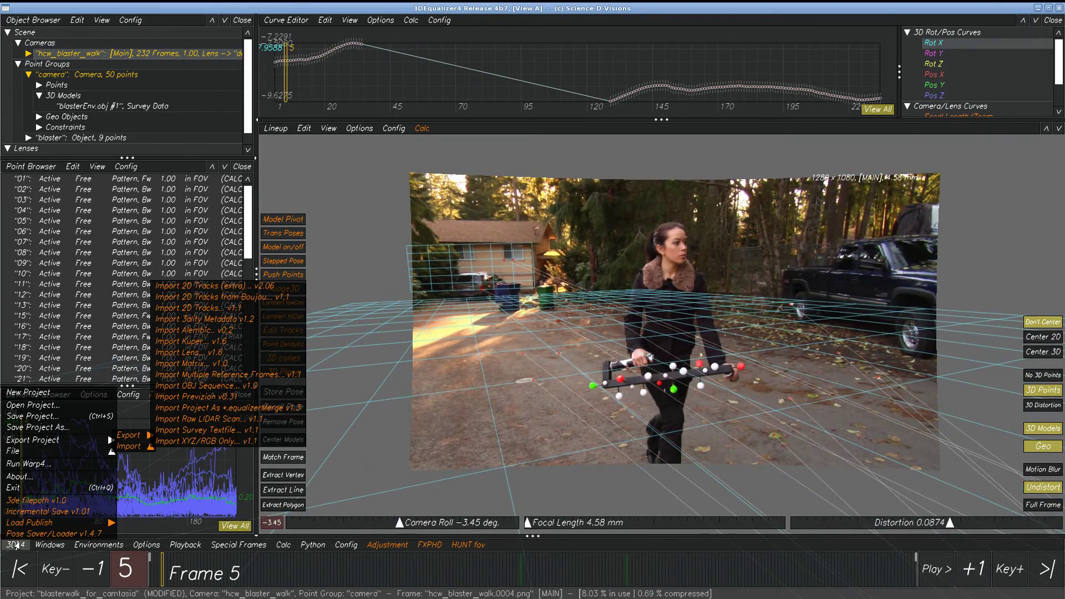
pyautogui.click(211, 342)
pyautogui.click(460, 323)
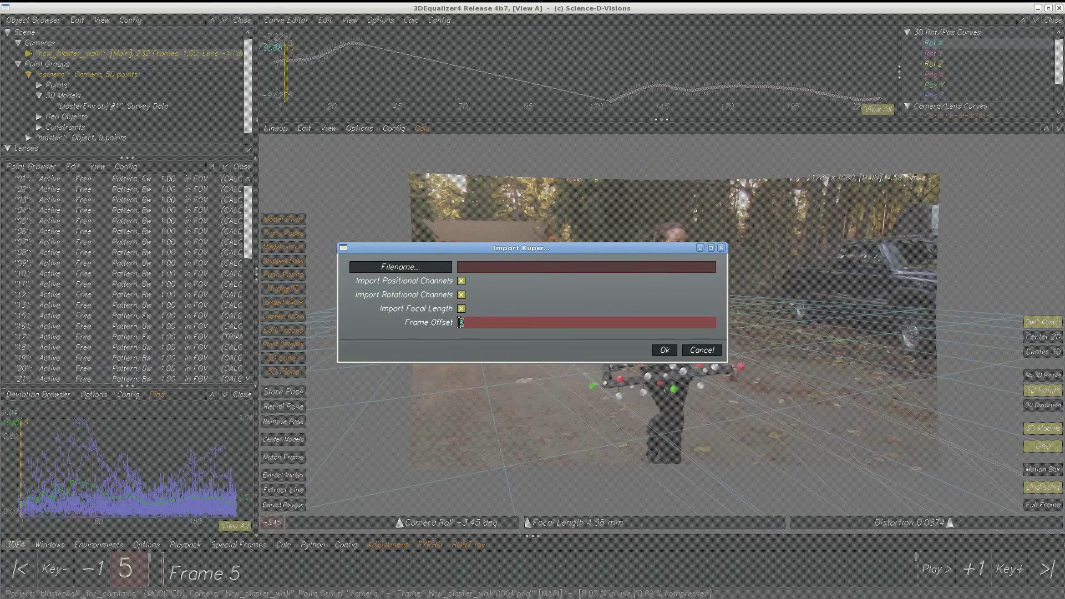
pyautogui.click(421, 268)
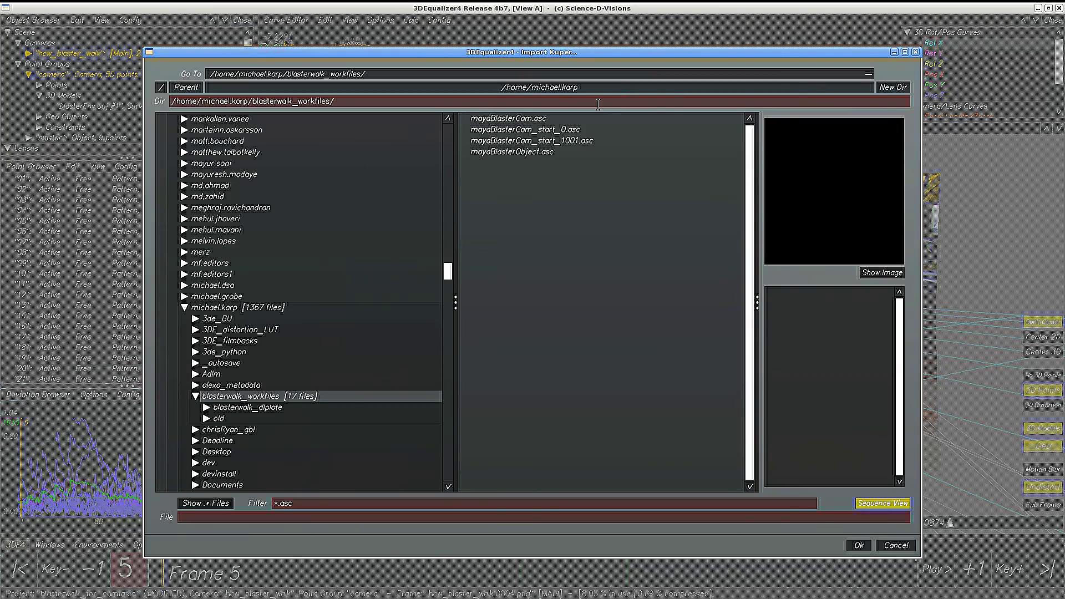
pyautogui.click(550, 130)
pyautogui.click(859, 545)
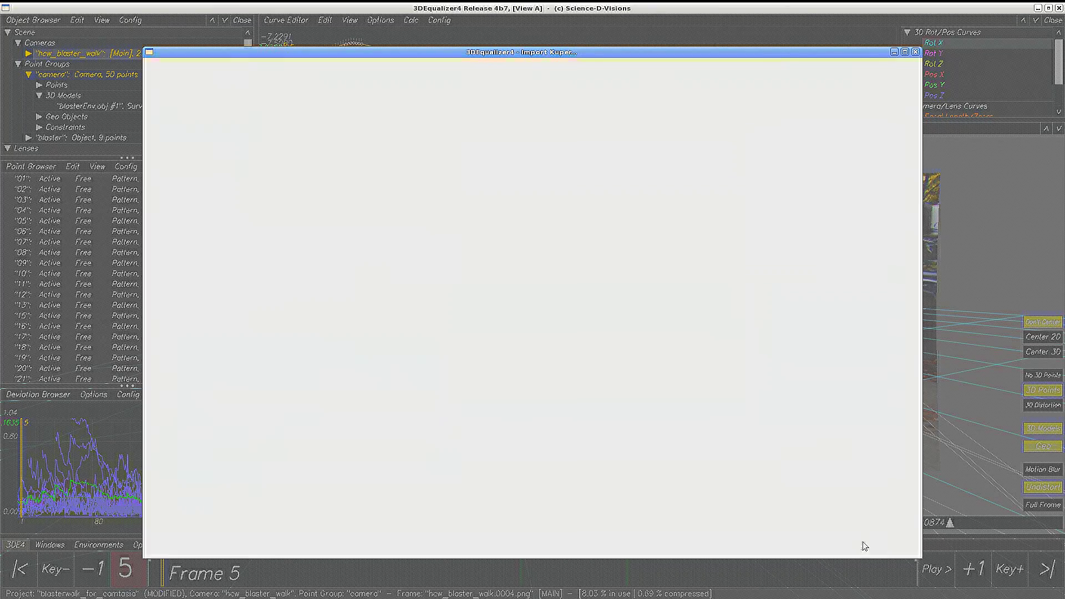